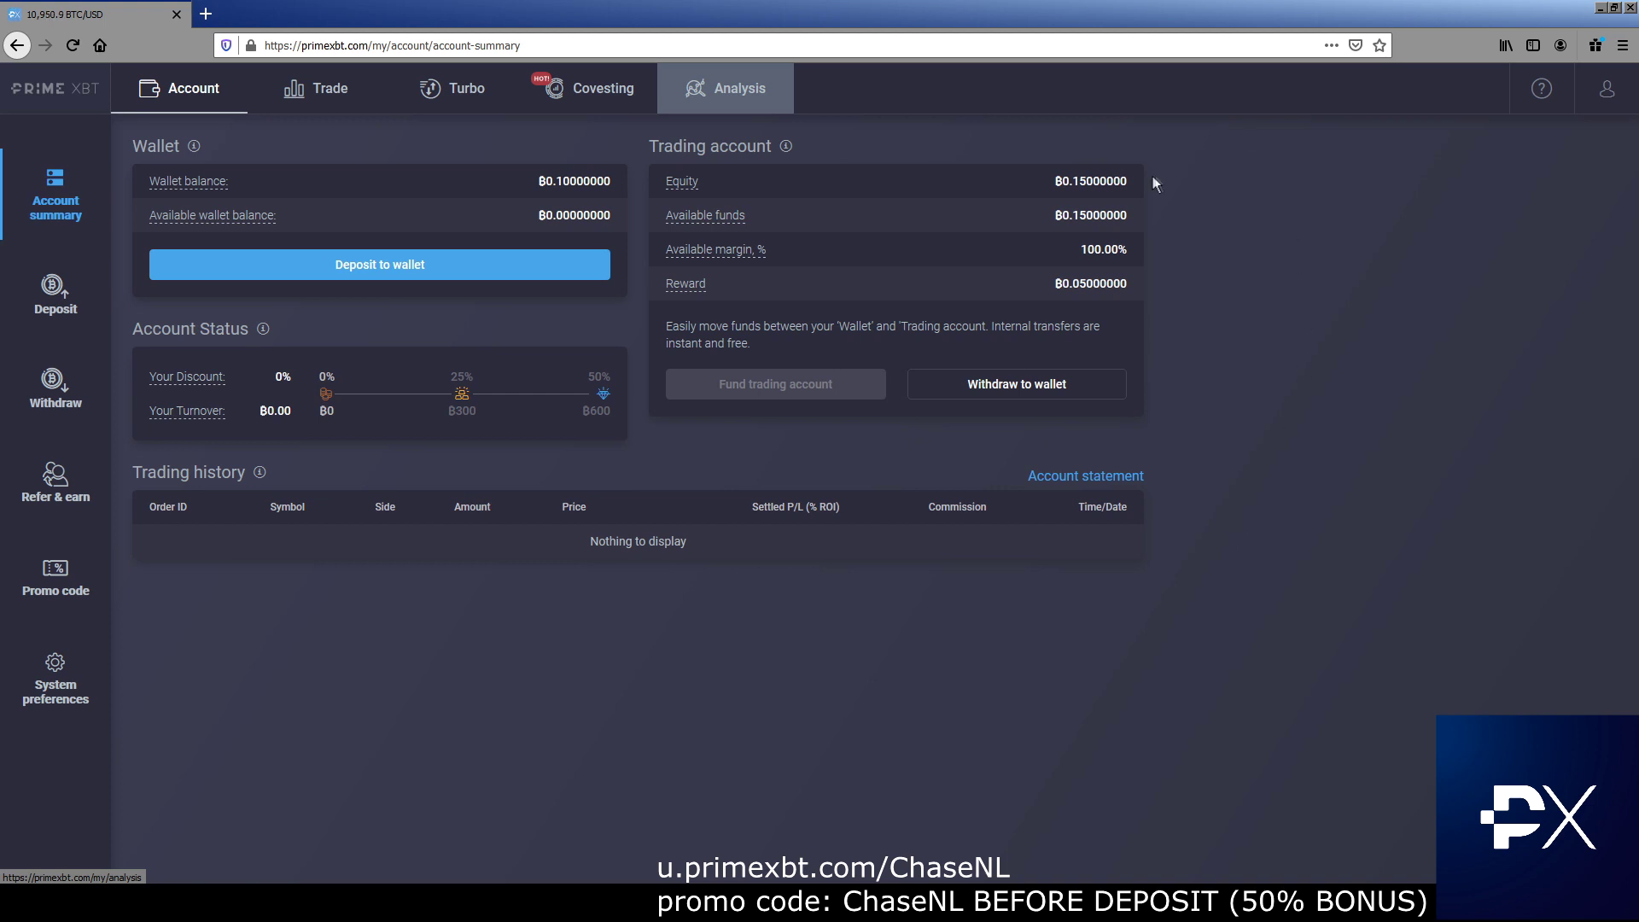
Highlight the Equity balance figure on the Account summary page, then deselect it.
left_click_drag(1136, 181, 1055, 183)
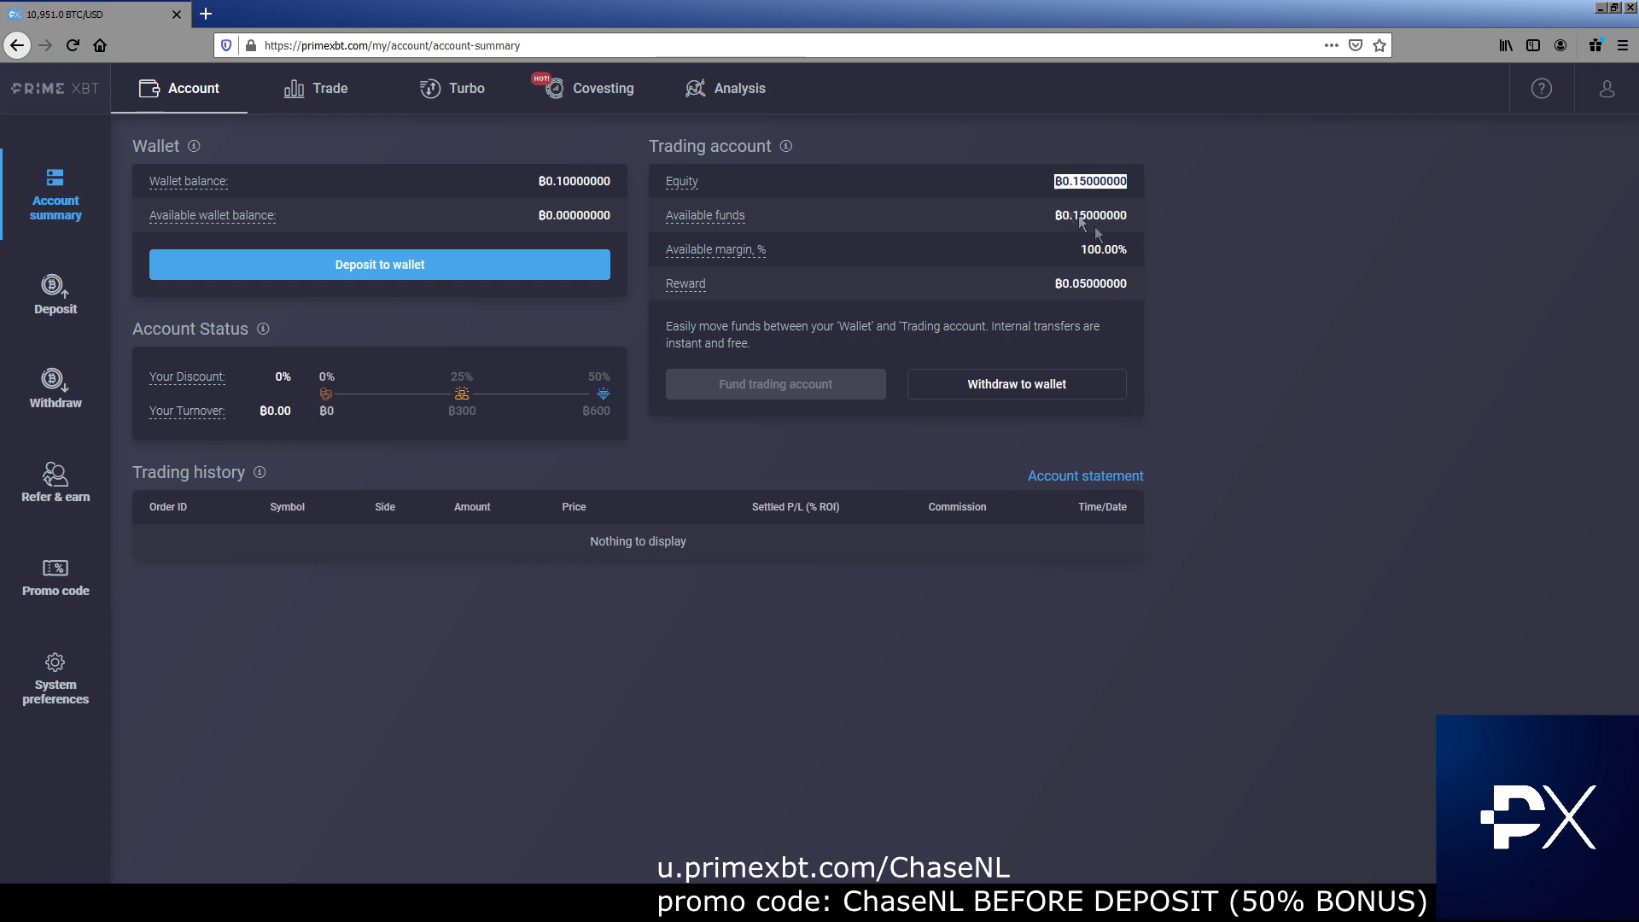
left_click(1253, 525)
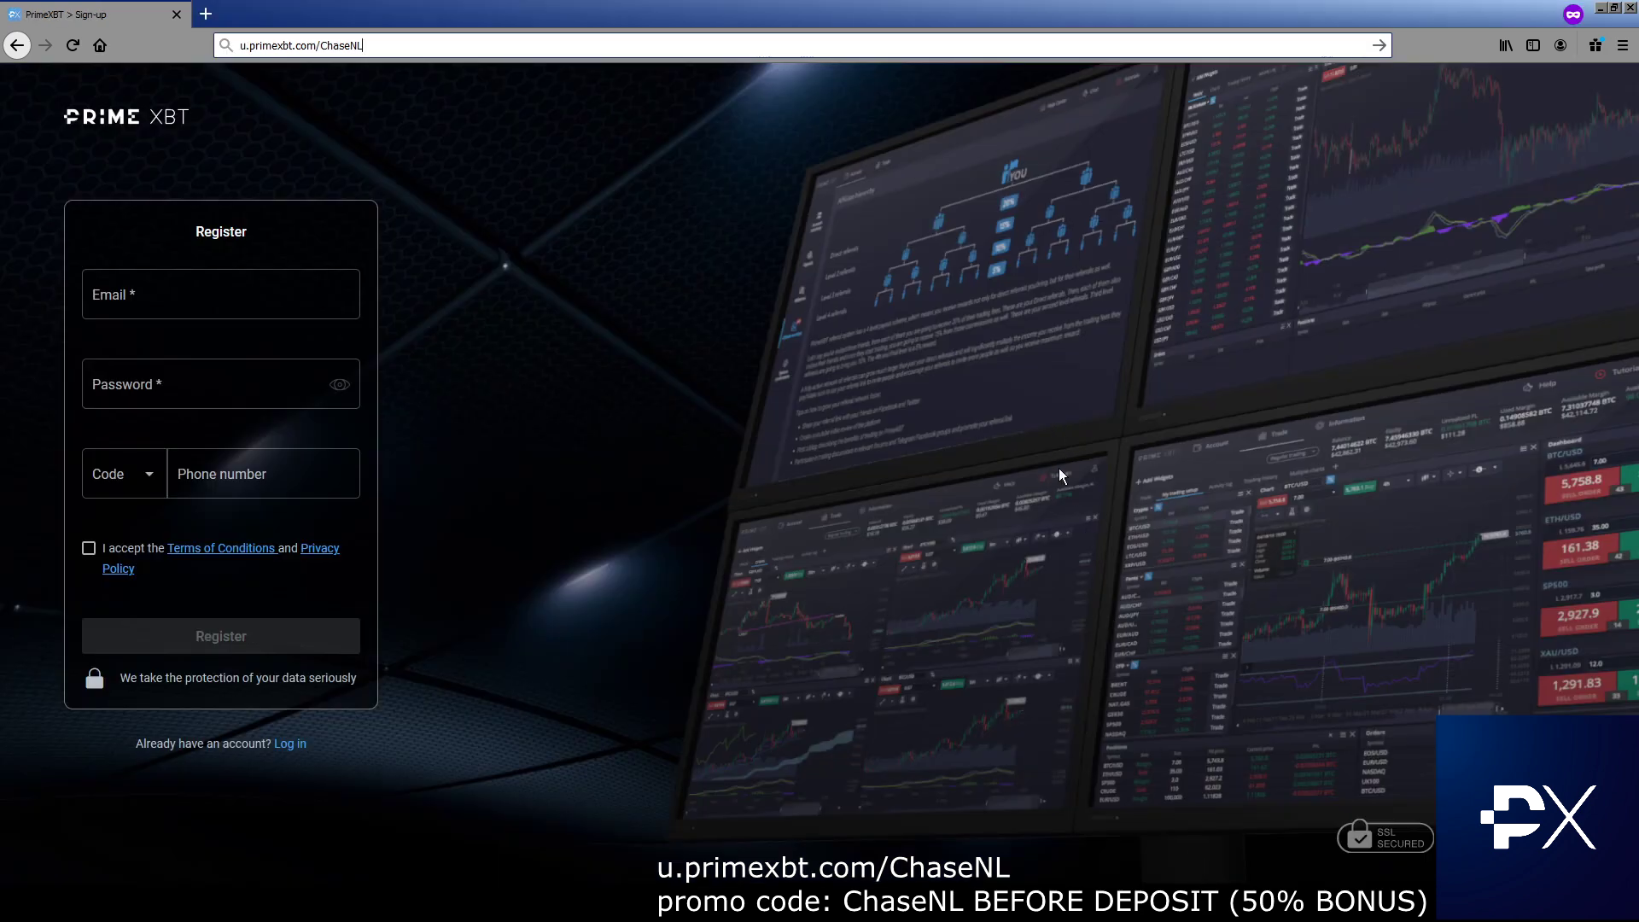
Load the u.primexbt.com sign-up link entered in the address bar.
key("Return")
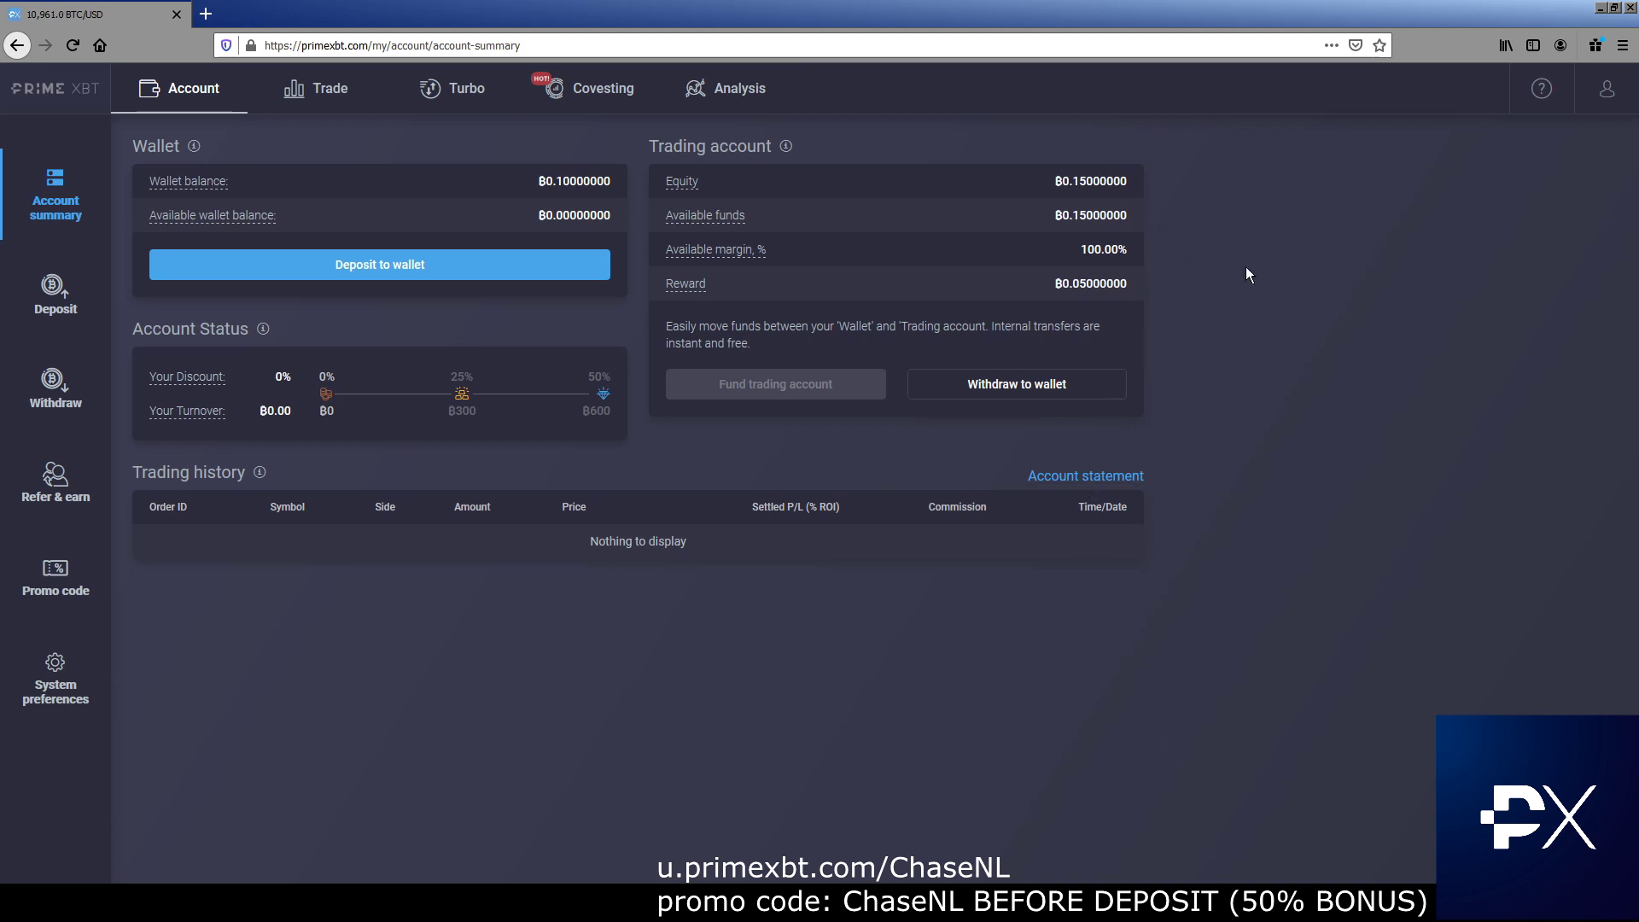
Enter a promo code in the field on the Promo code page.
left_click(75, 573)
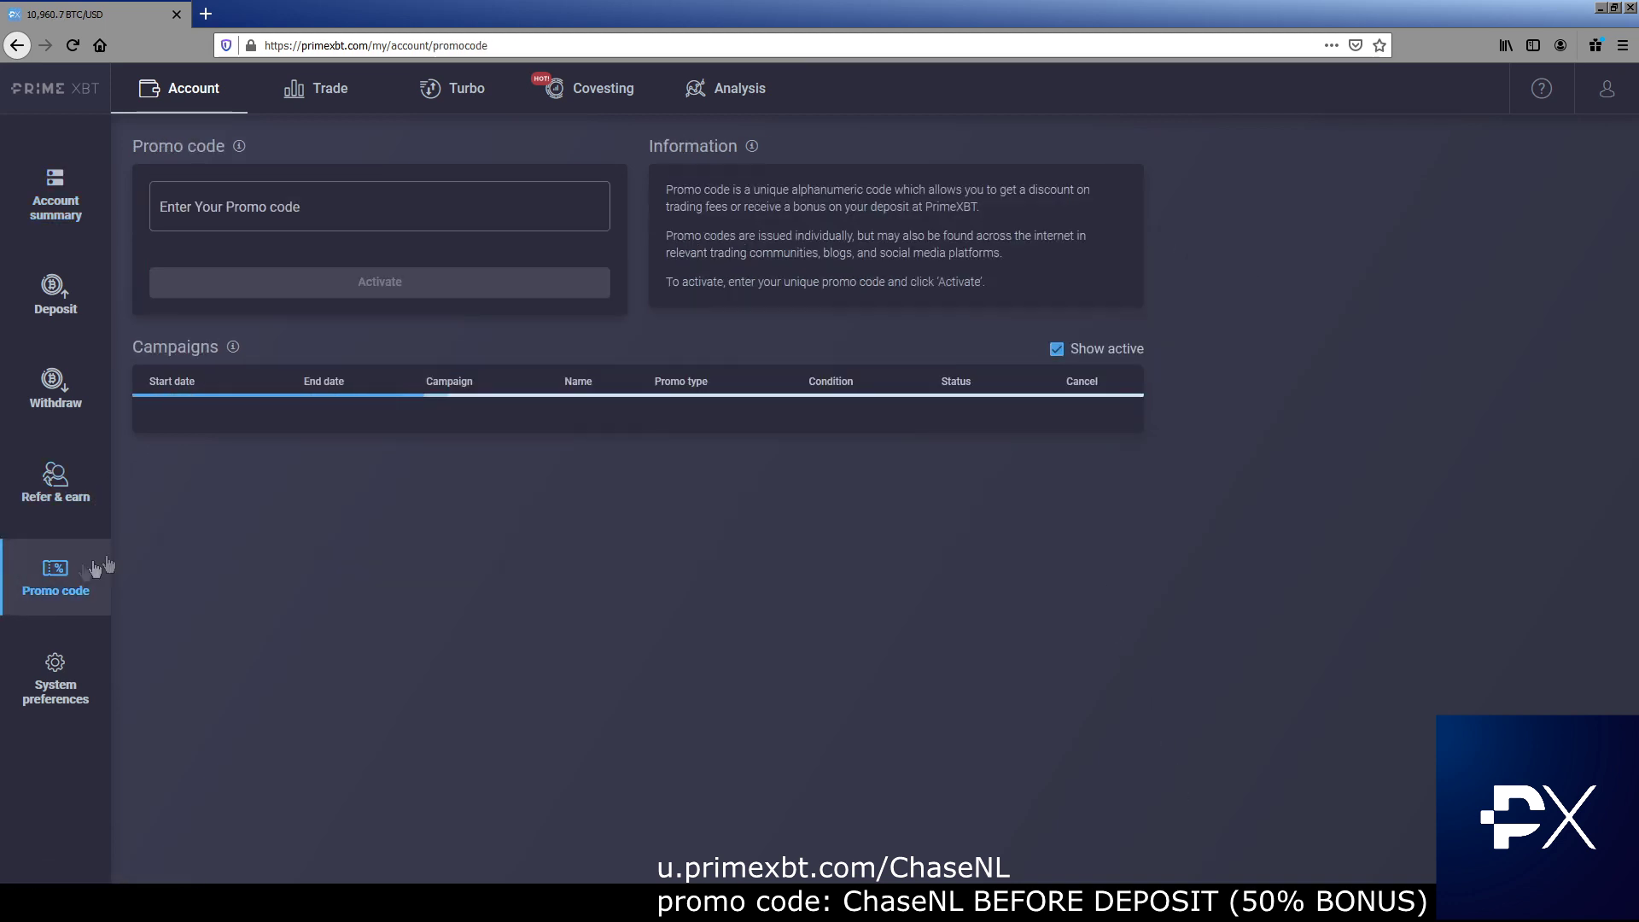
left_click(304, 208)
type("ChaseNL")
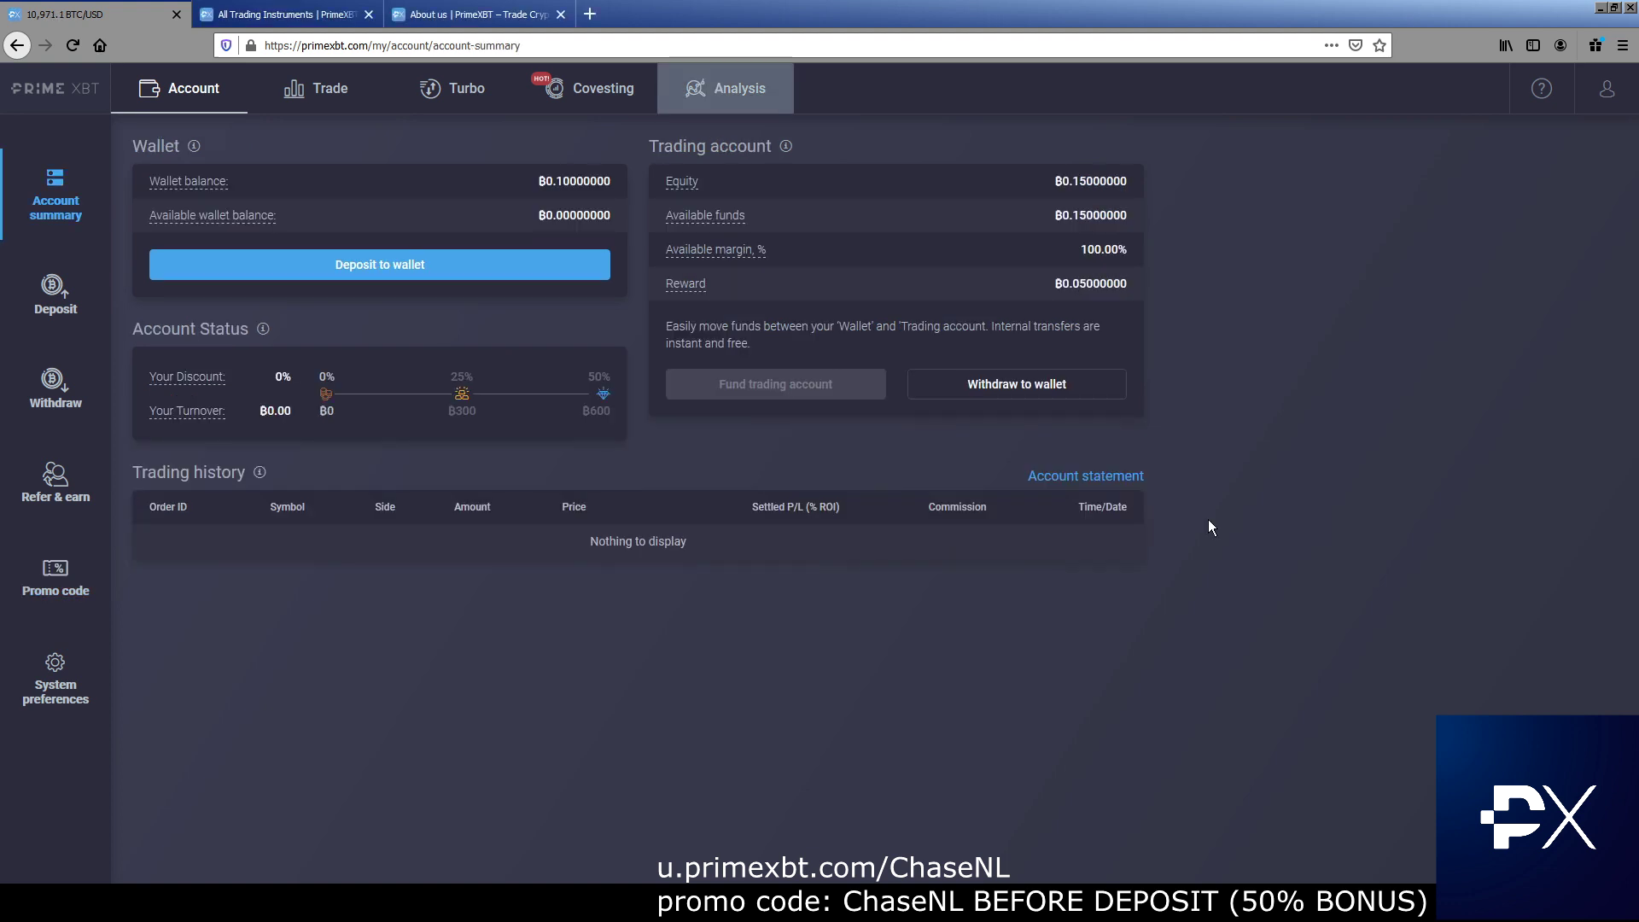
Browse the All Trading Instruments tab, then the About us tab.
left_click(282, 15)
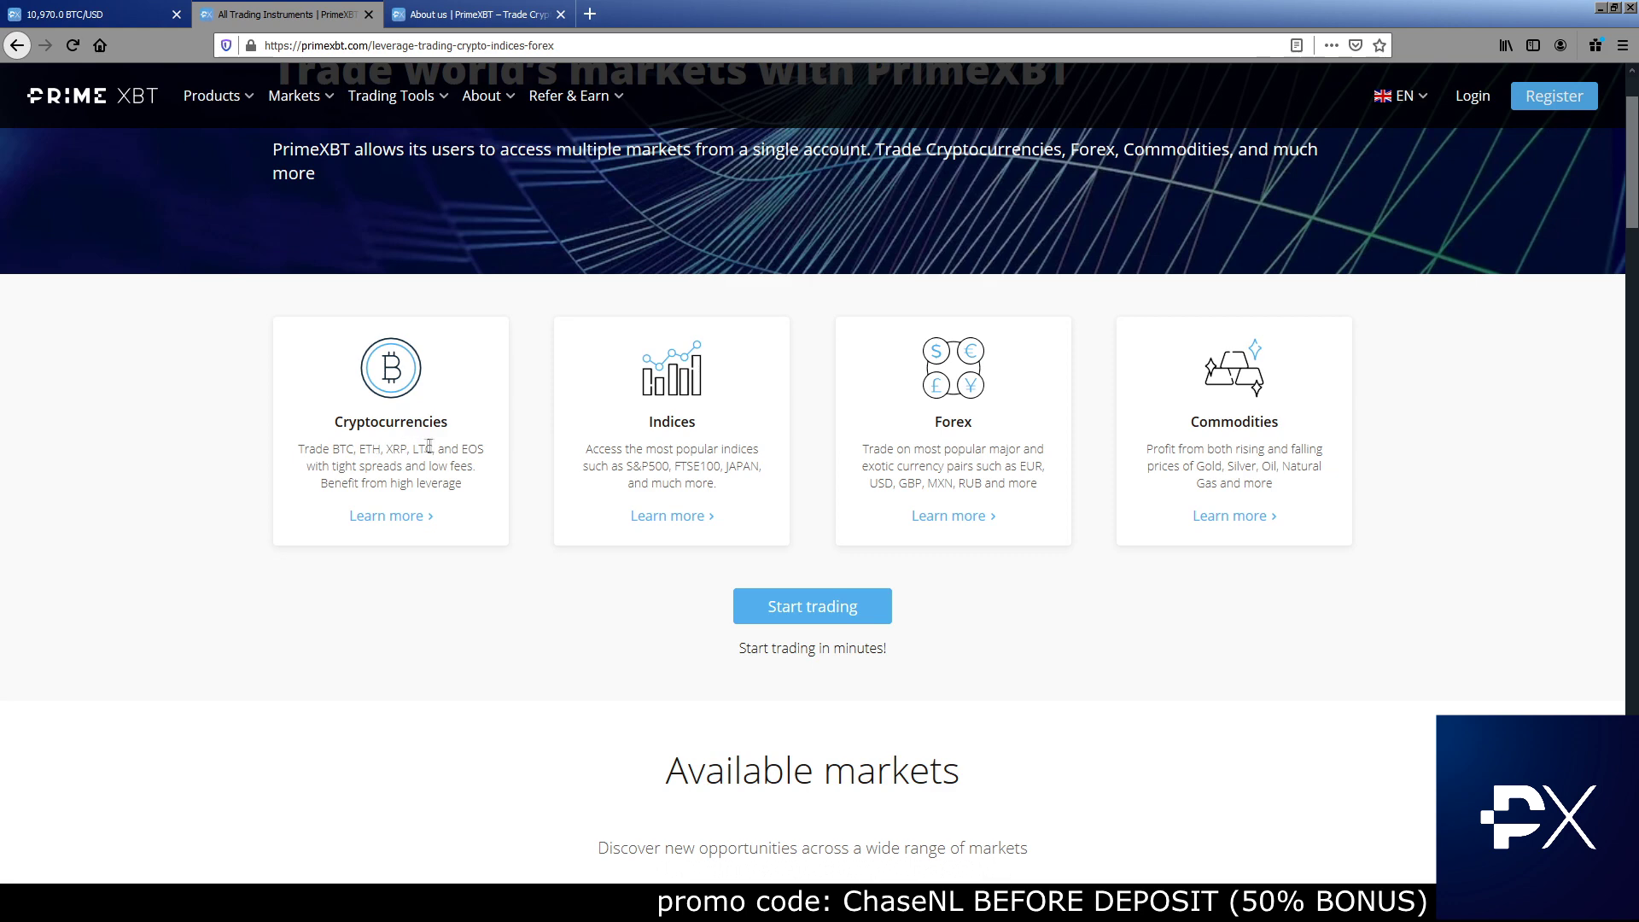
left_click(500, 14)
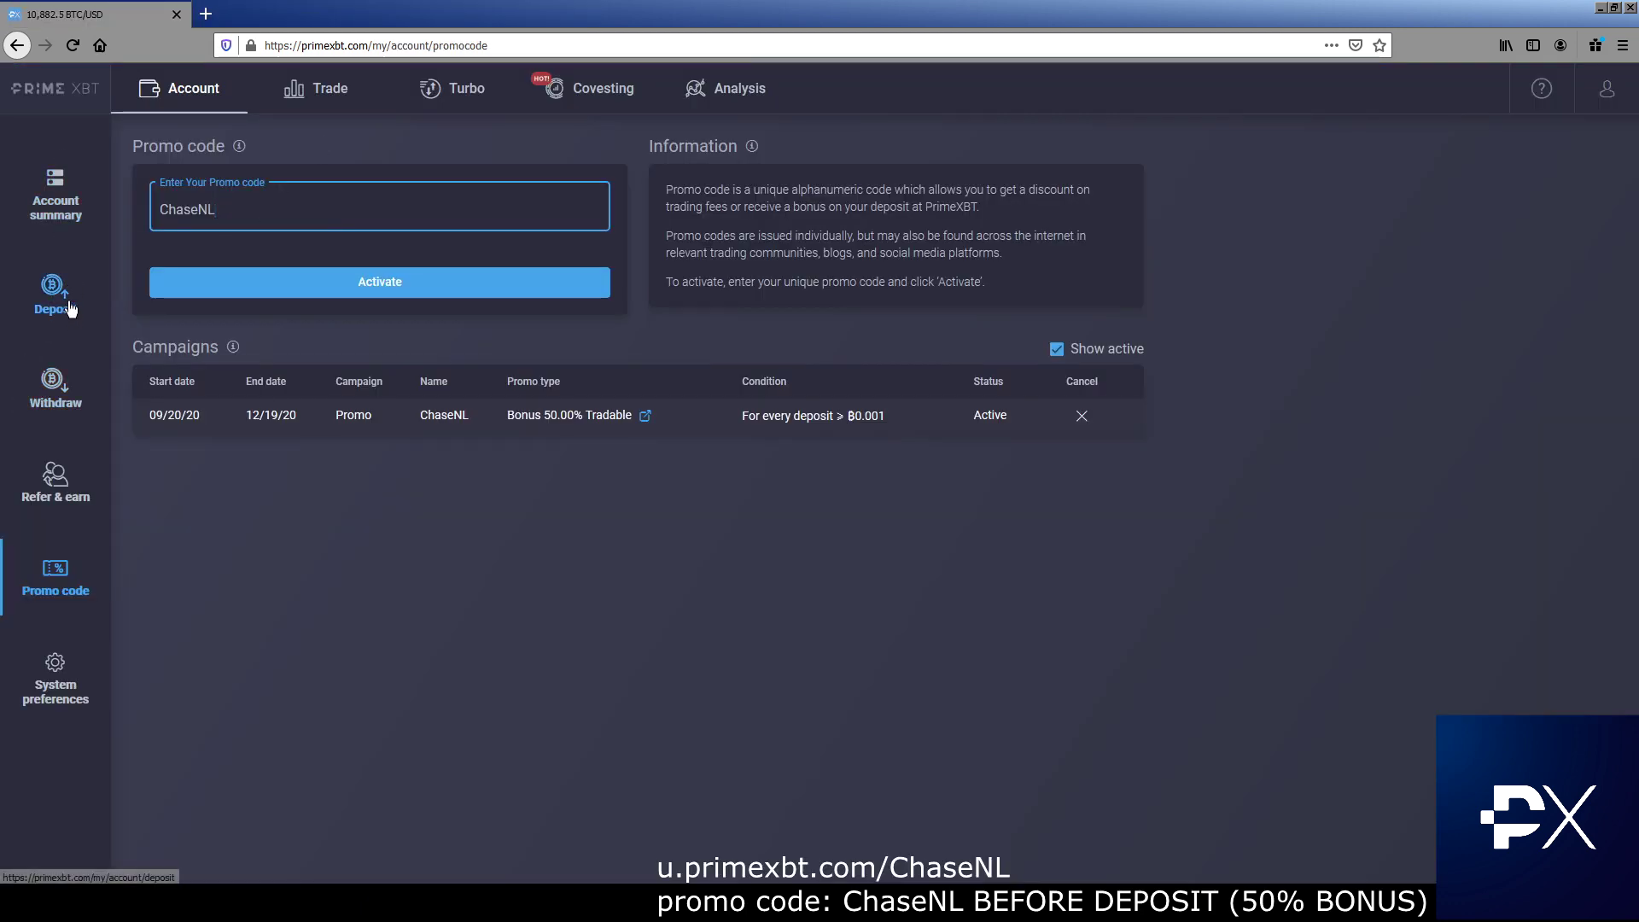
Visit the Withdraw page, then open the Refer & earn referral program page.
left_click(62, 394)
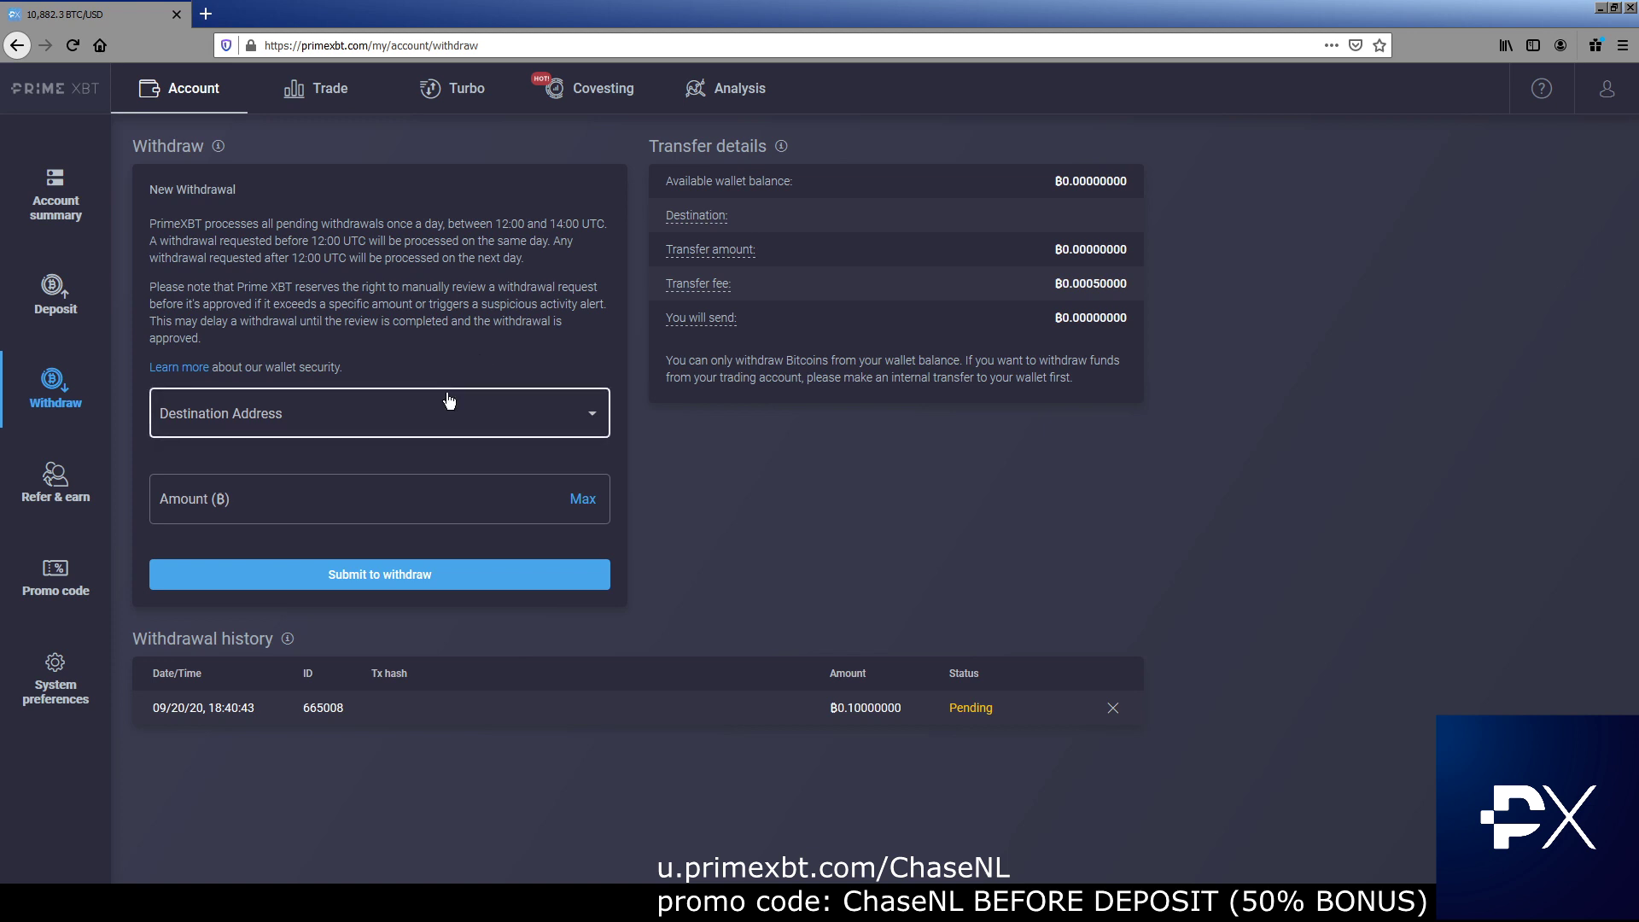
left_click(55, 478)
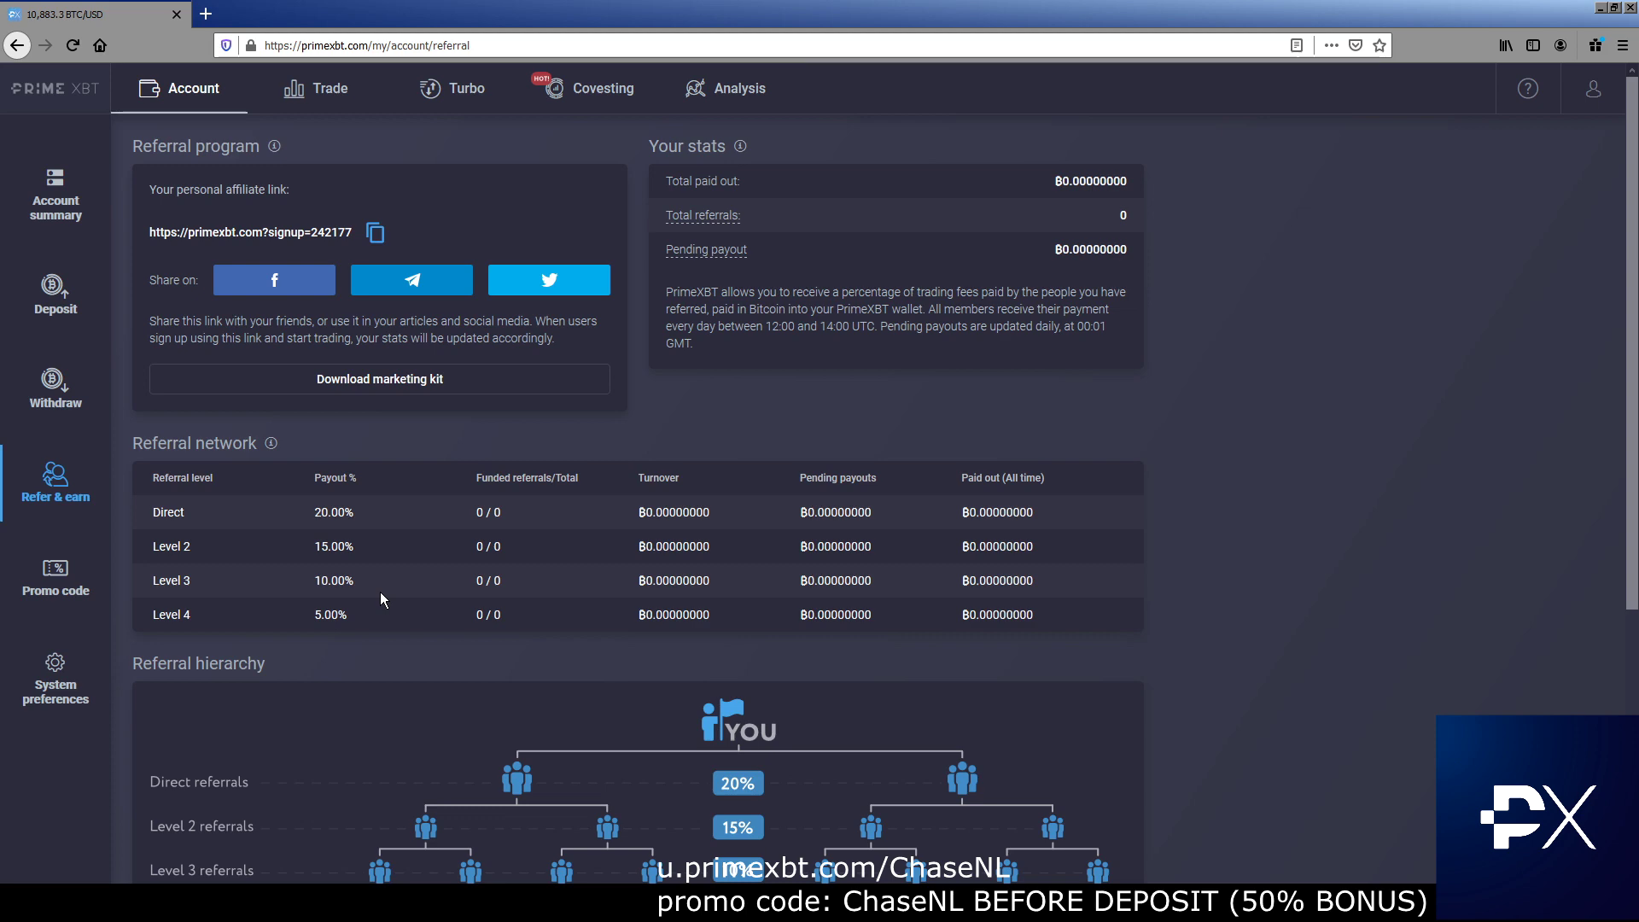
Scroll through the referral hierarchy, then go to the Trade page.
scroll(469, 583, "down", 1)
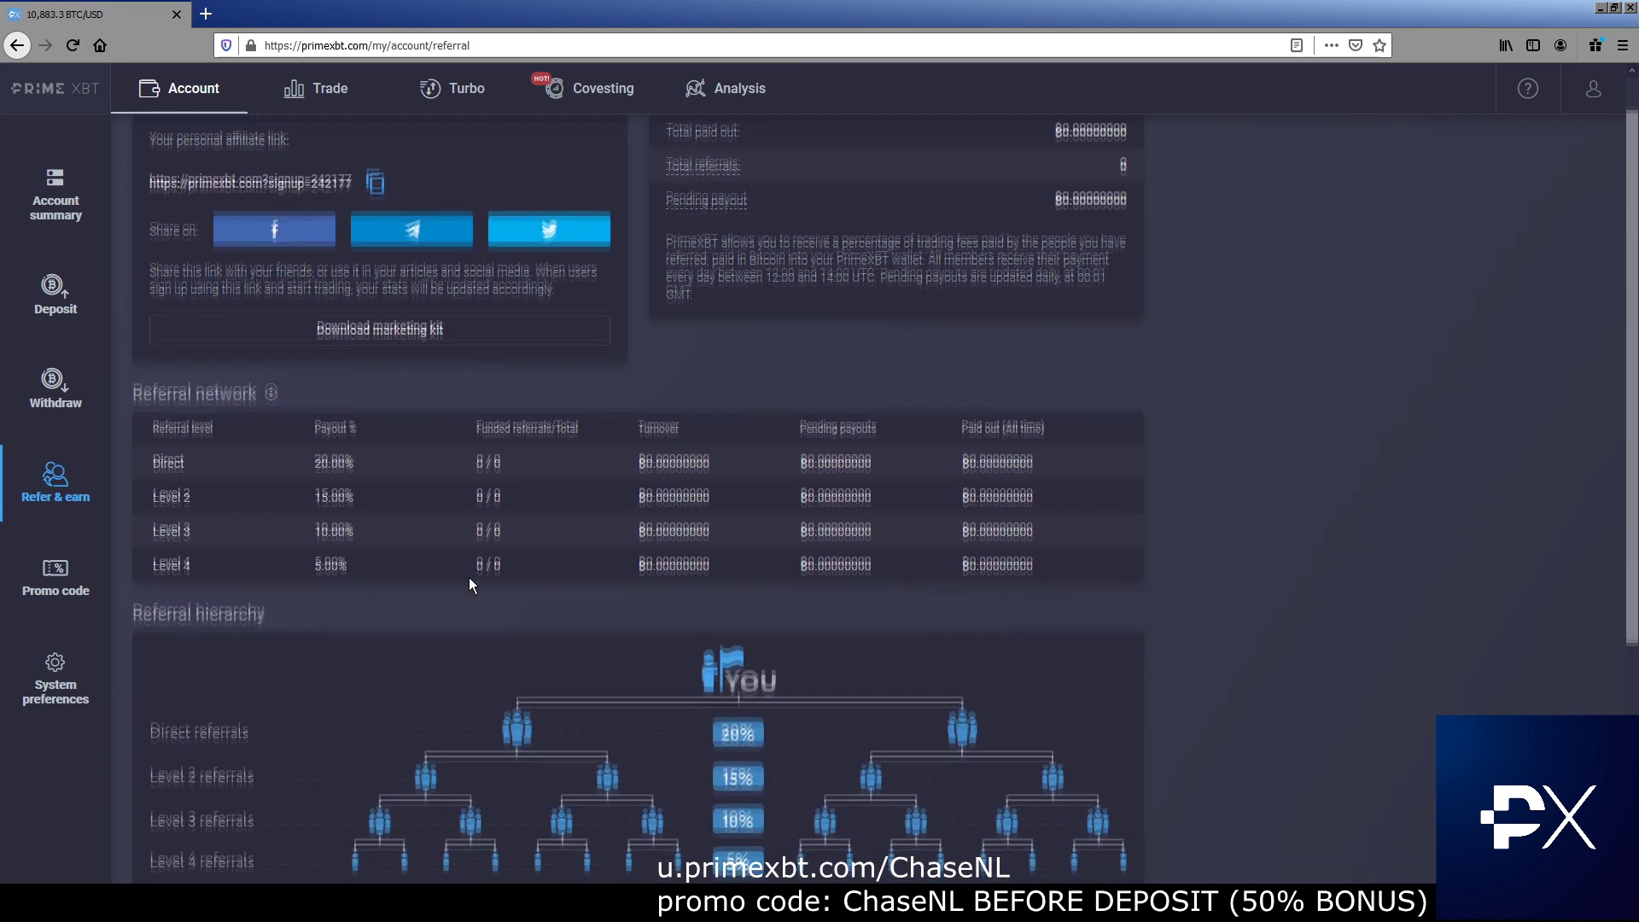
scroll(470, 582, "down", 2)
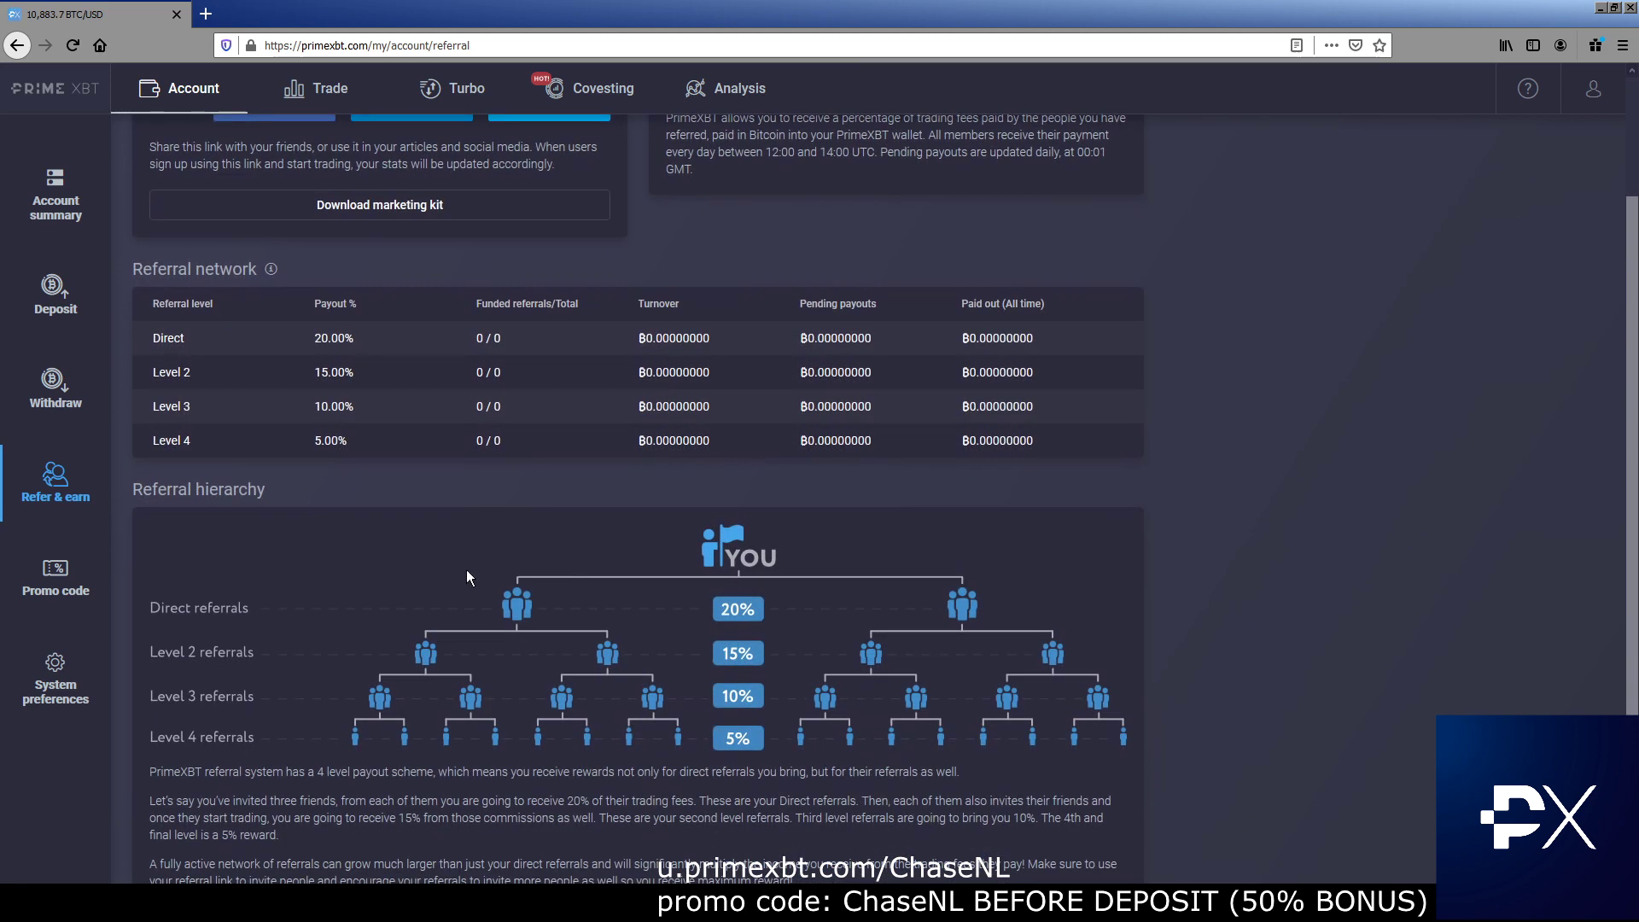
scroll(469, 577, "up", 3)
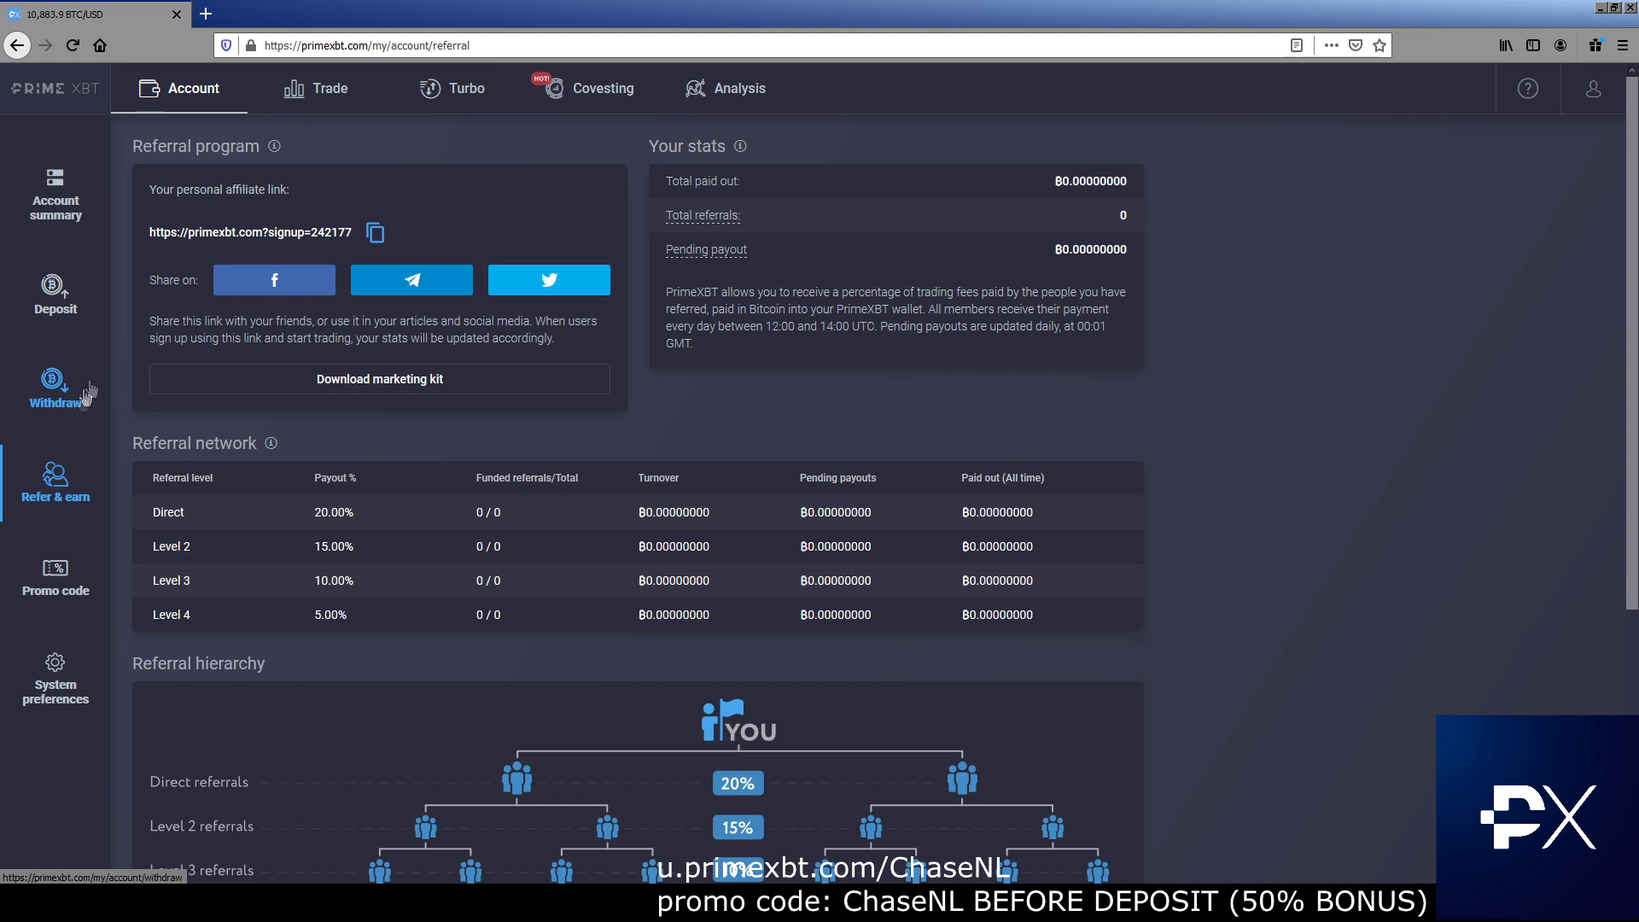
left_click(321, 95)
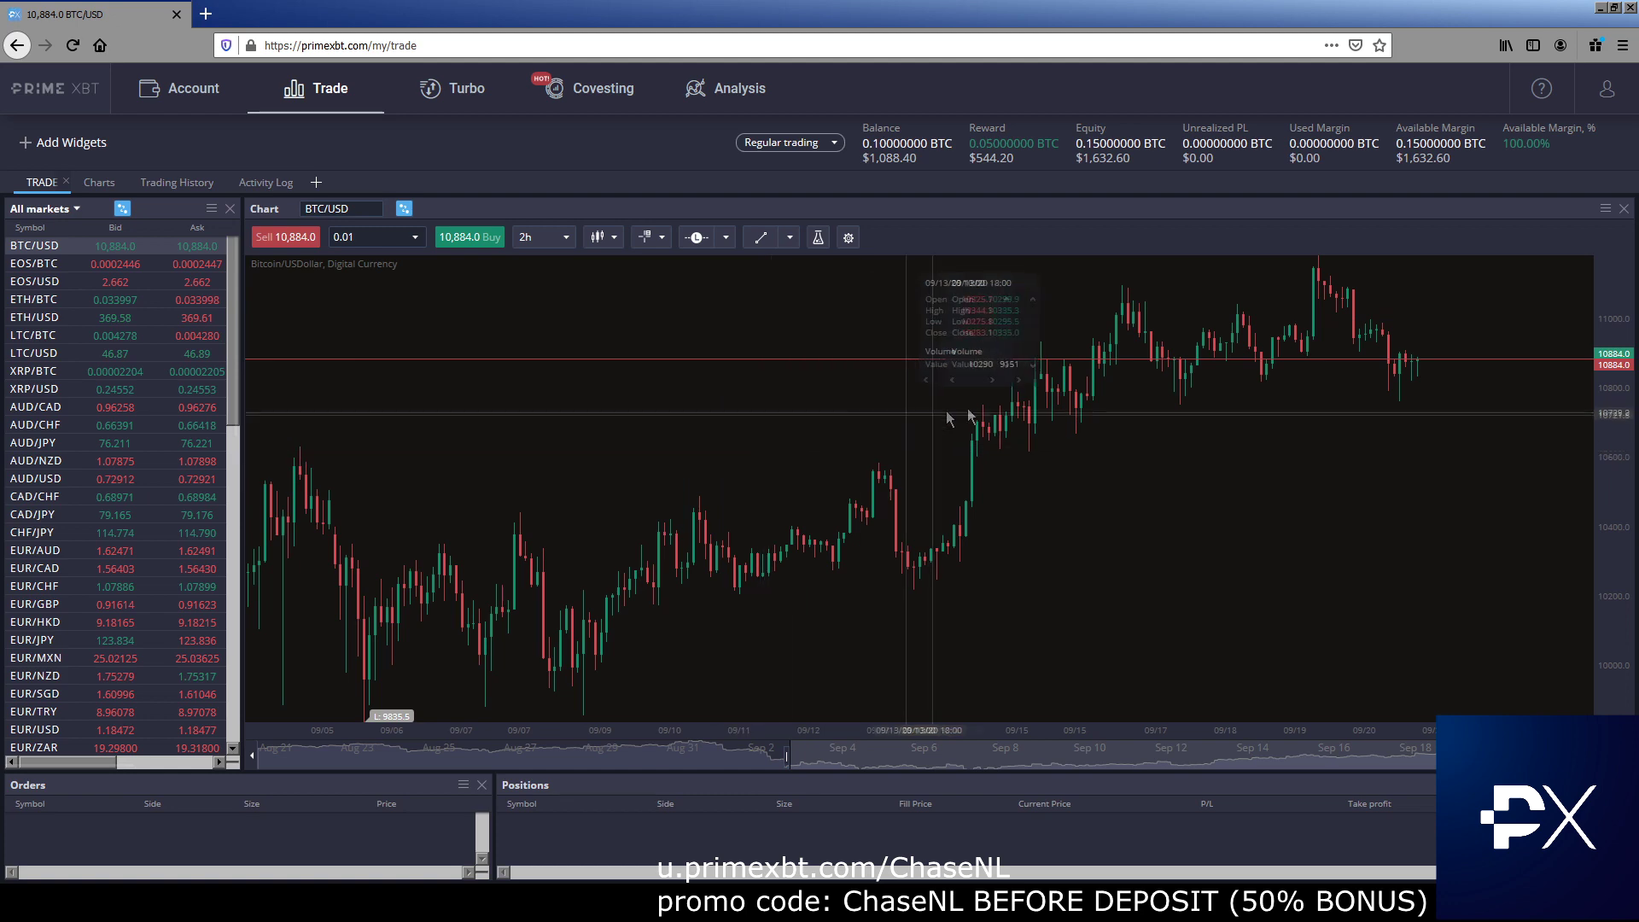
left_click_drag(760, 451, 905, 436)
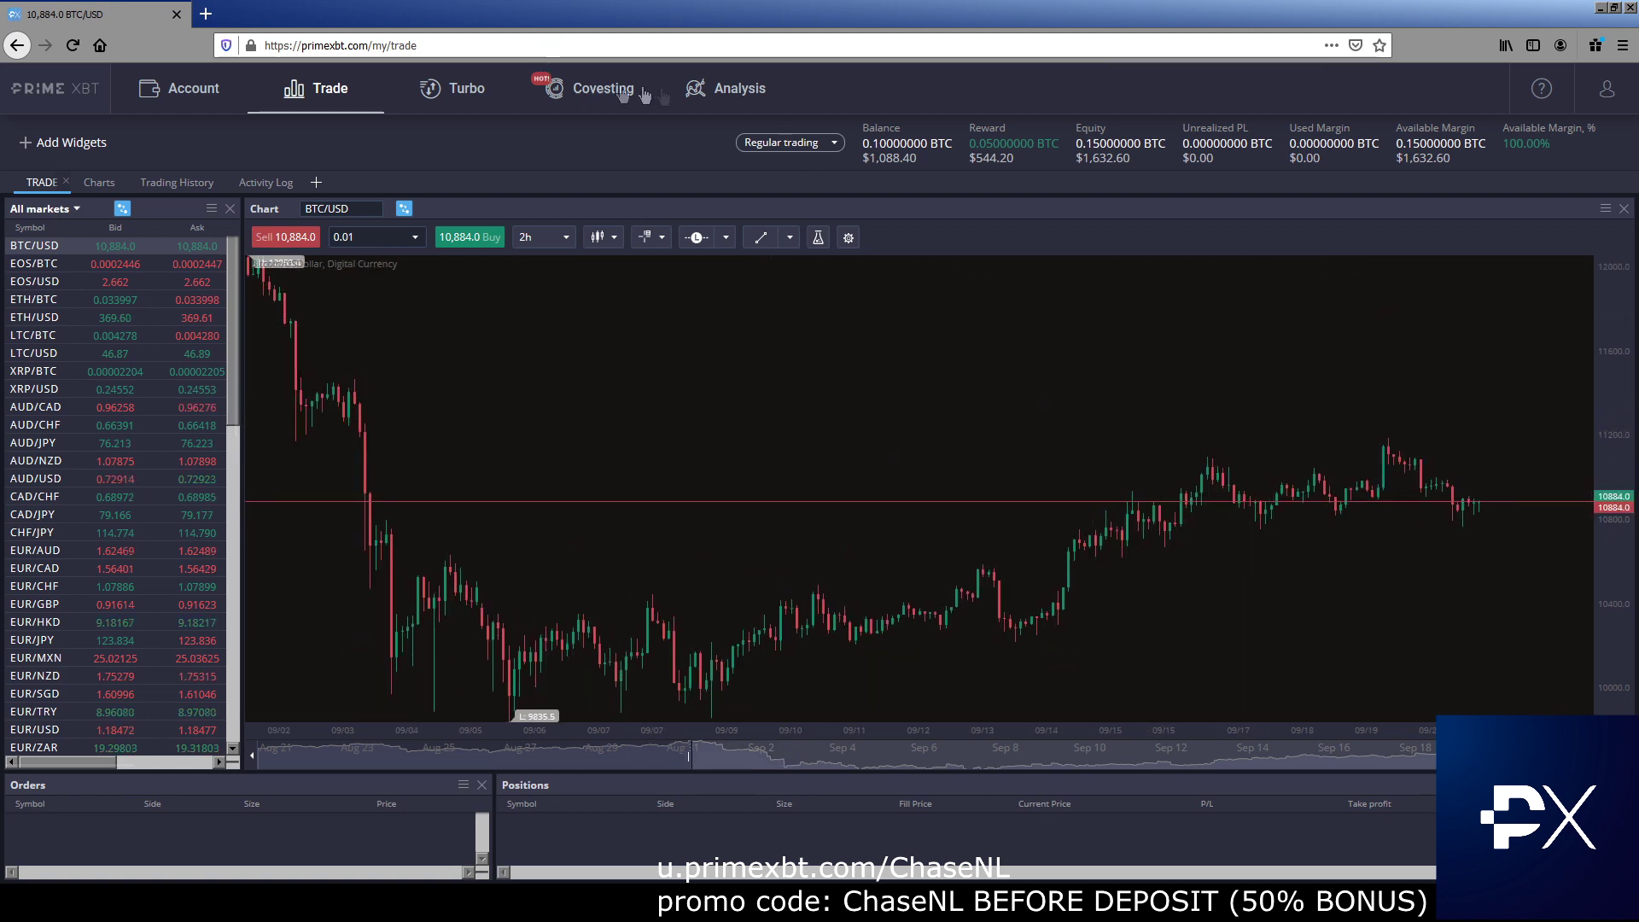
left_click(730, 89)
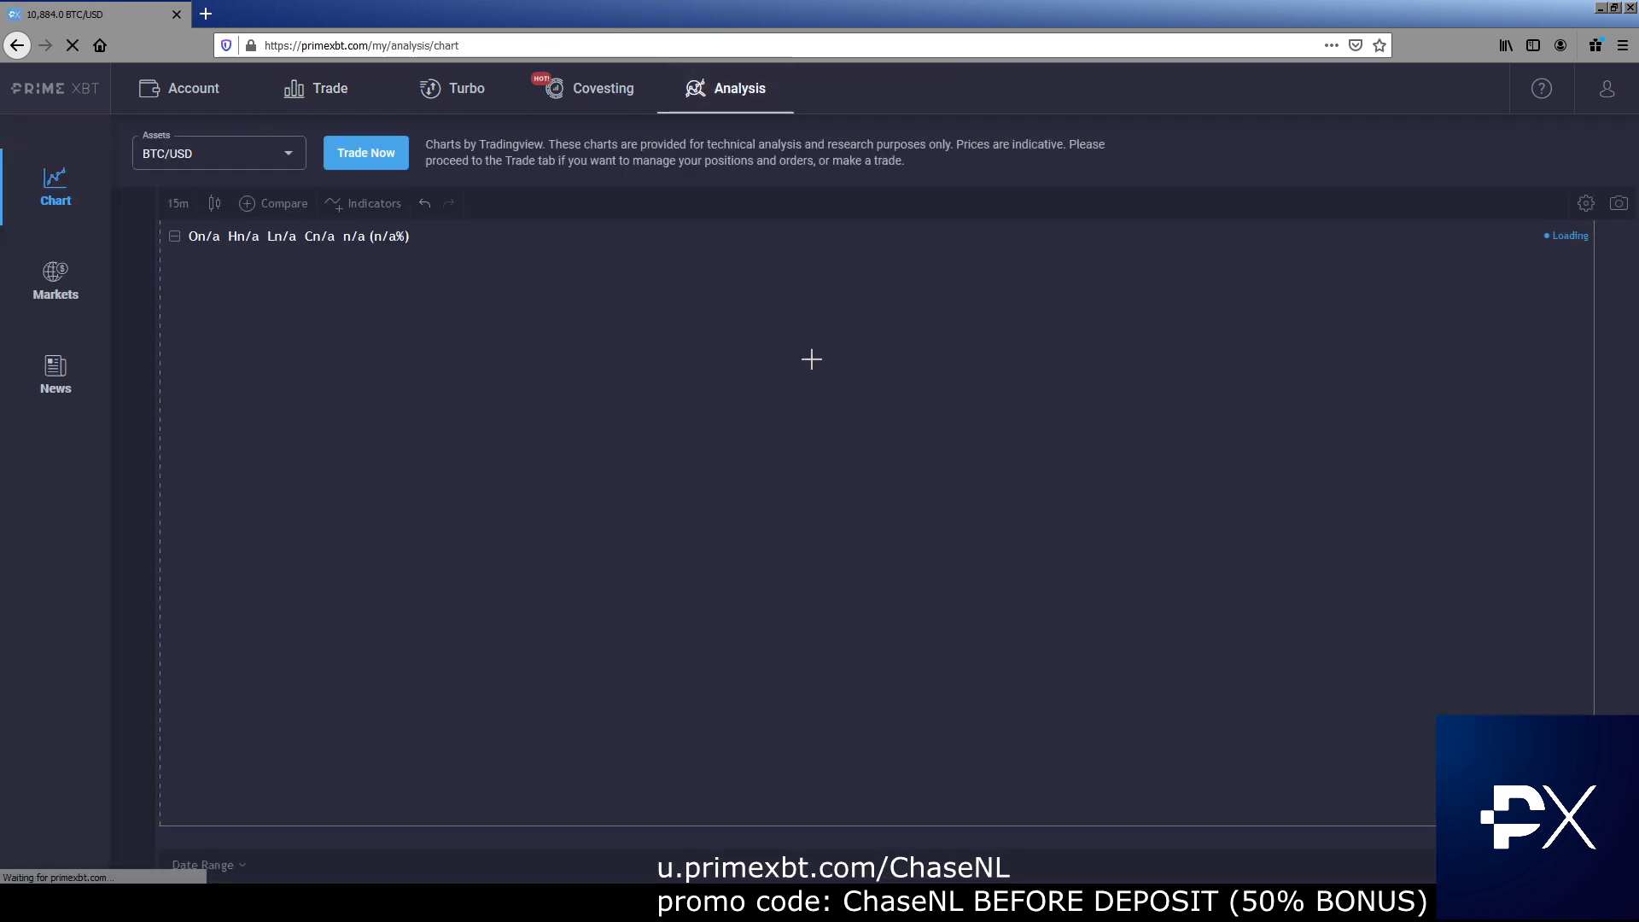
scroll(1366, 378, "down", 4)
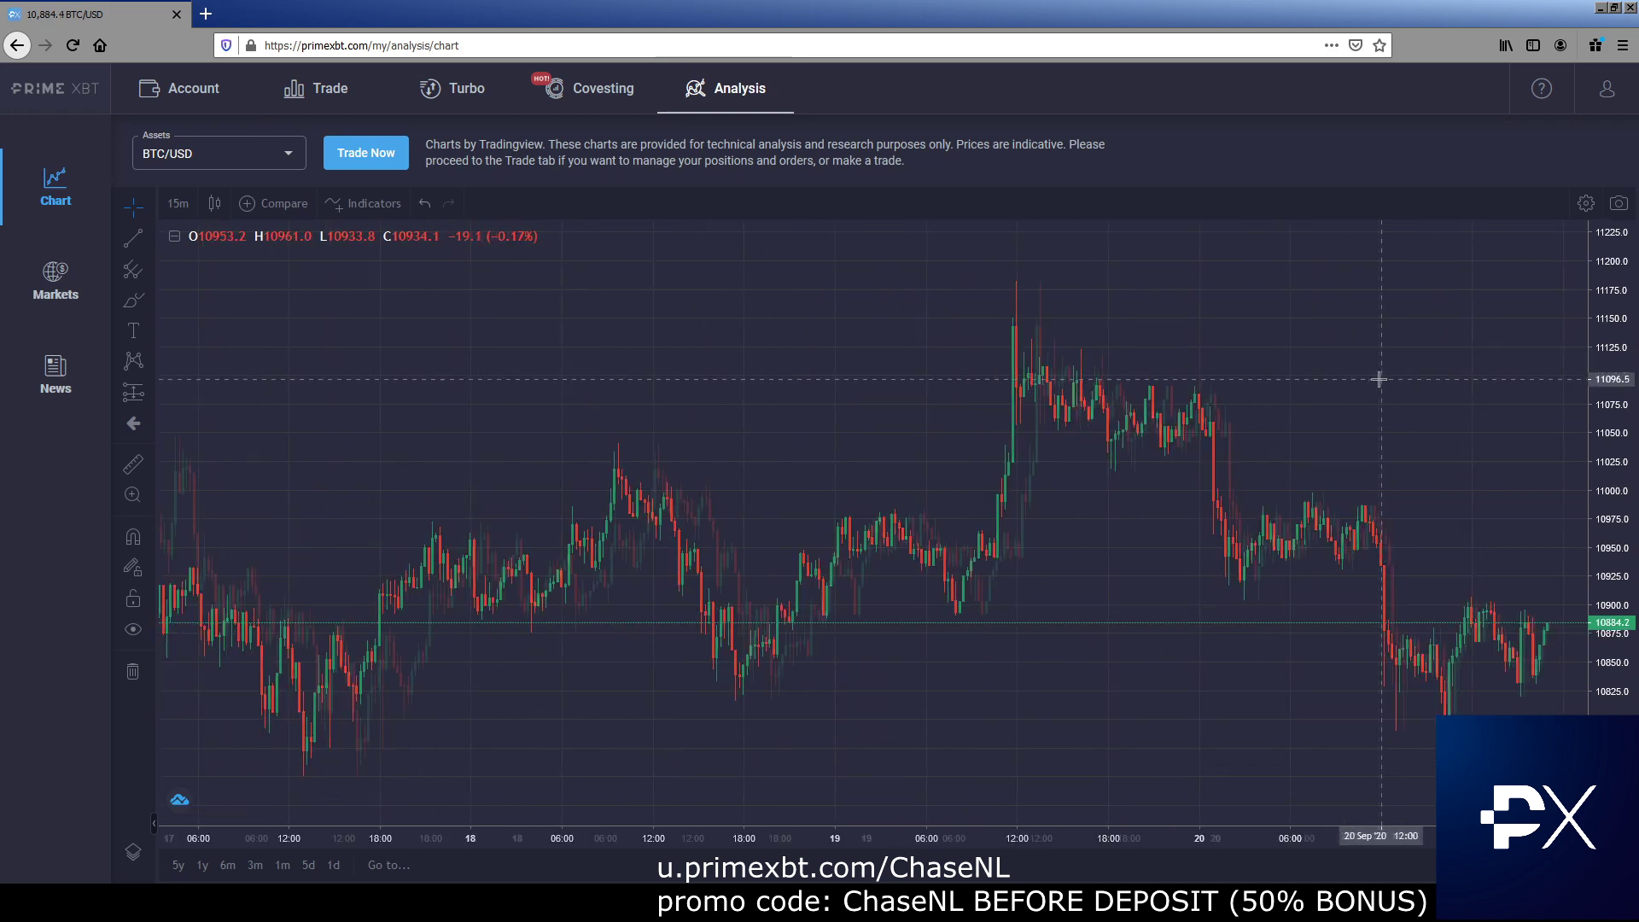
scroll(1432, 447, "down", 5)
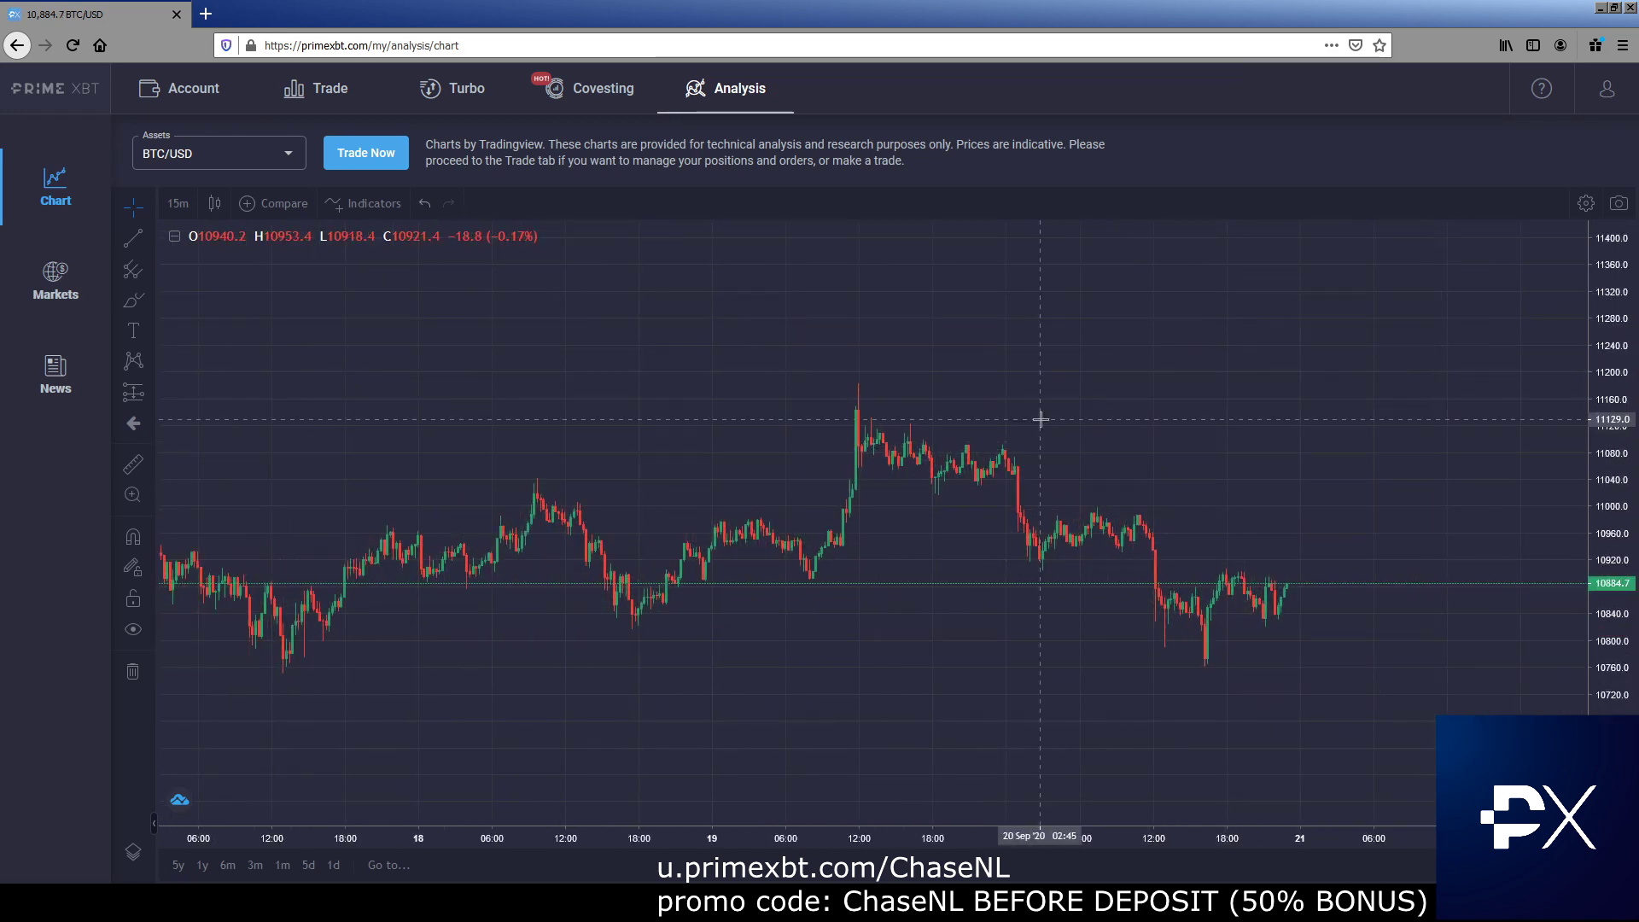
left_click(332, 88)
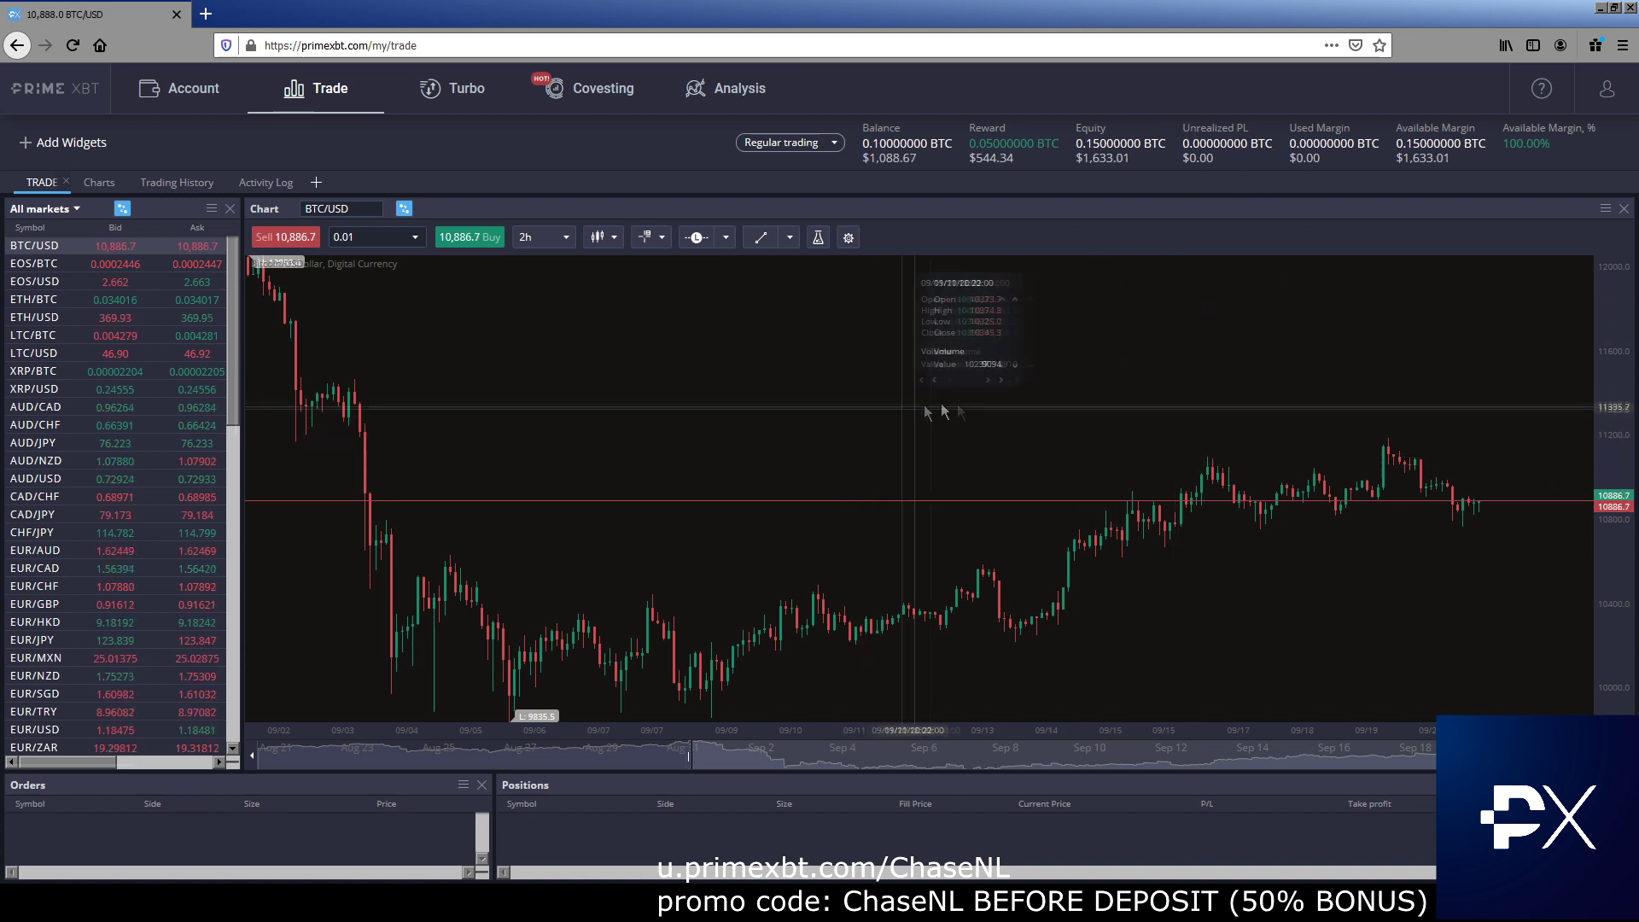
scroll(981, 435, "down", 3)
Start a new BTC/USD buy order with amount 1.
left_click_drag(1634, 487, 1632, 423)
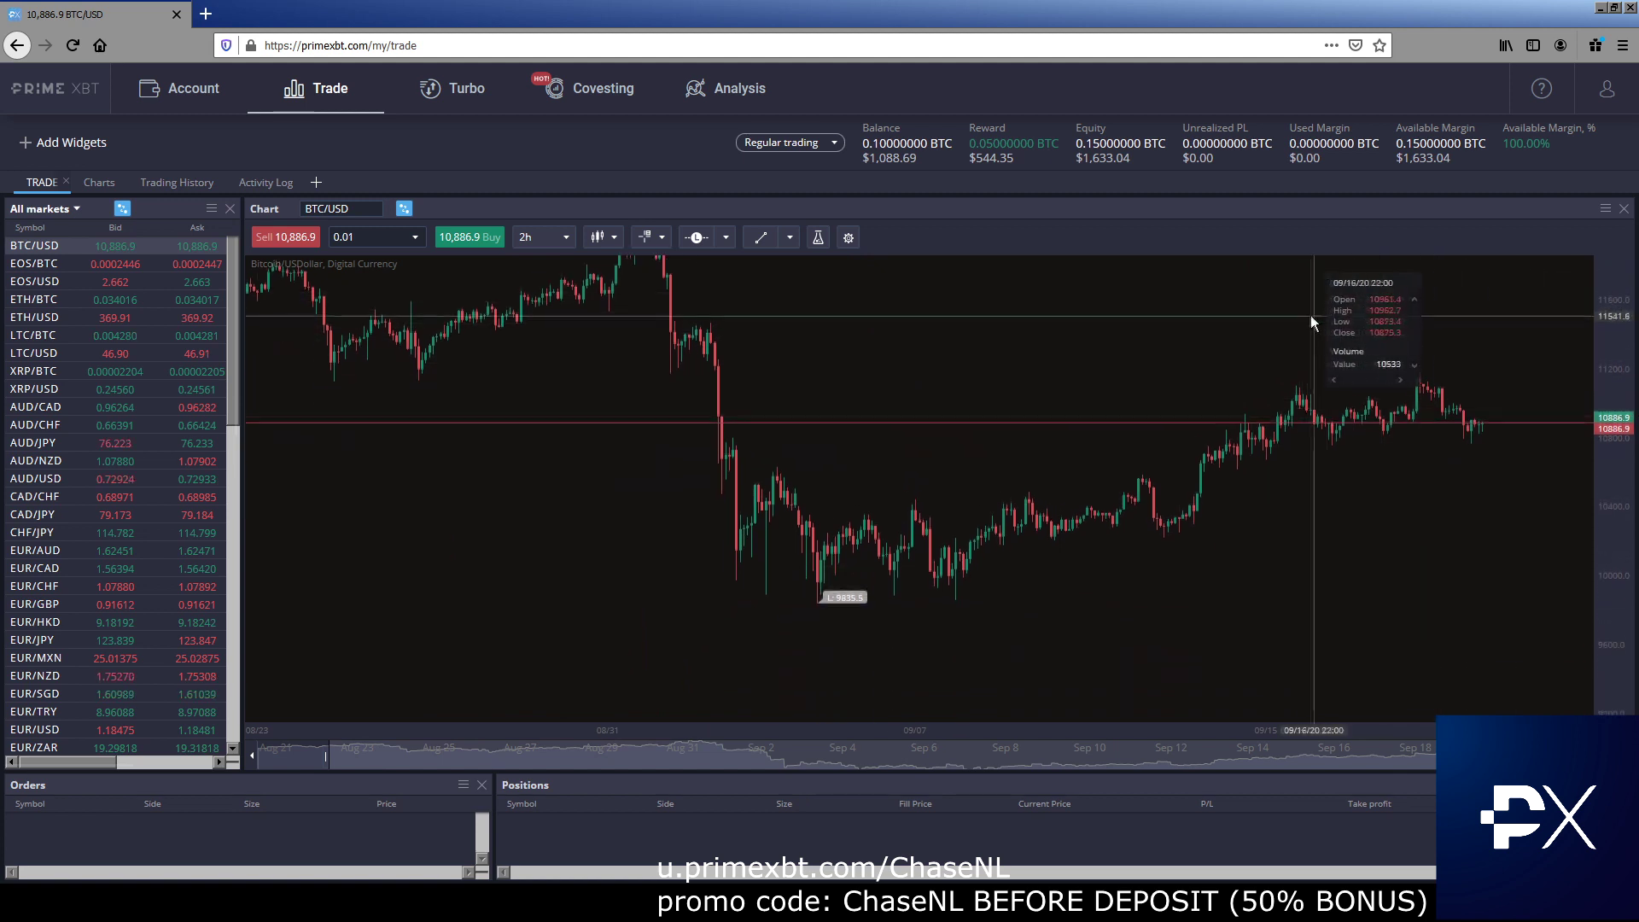
left_click(471, 243)
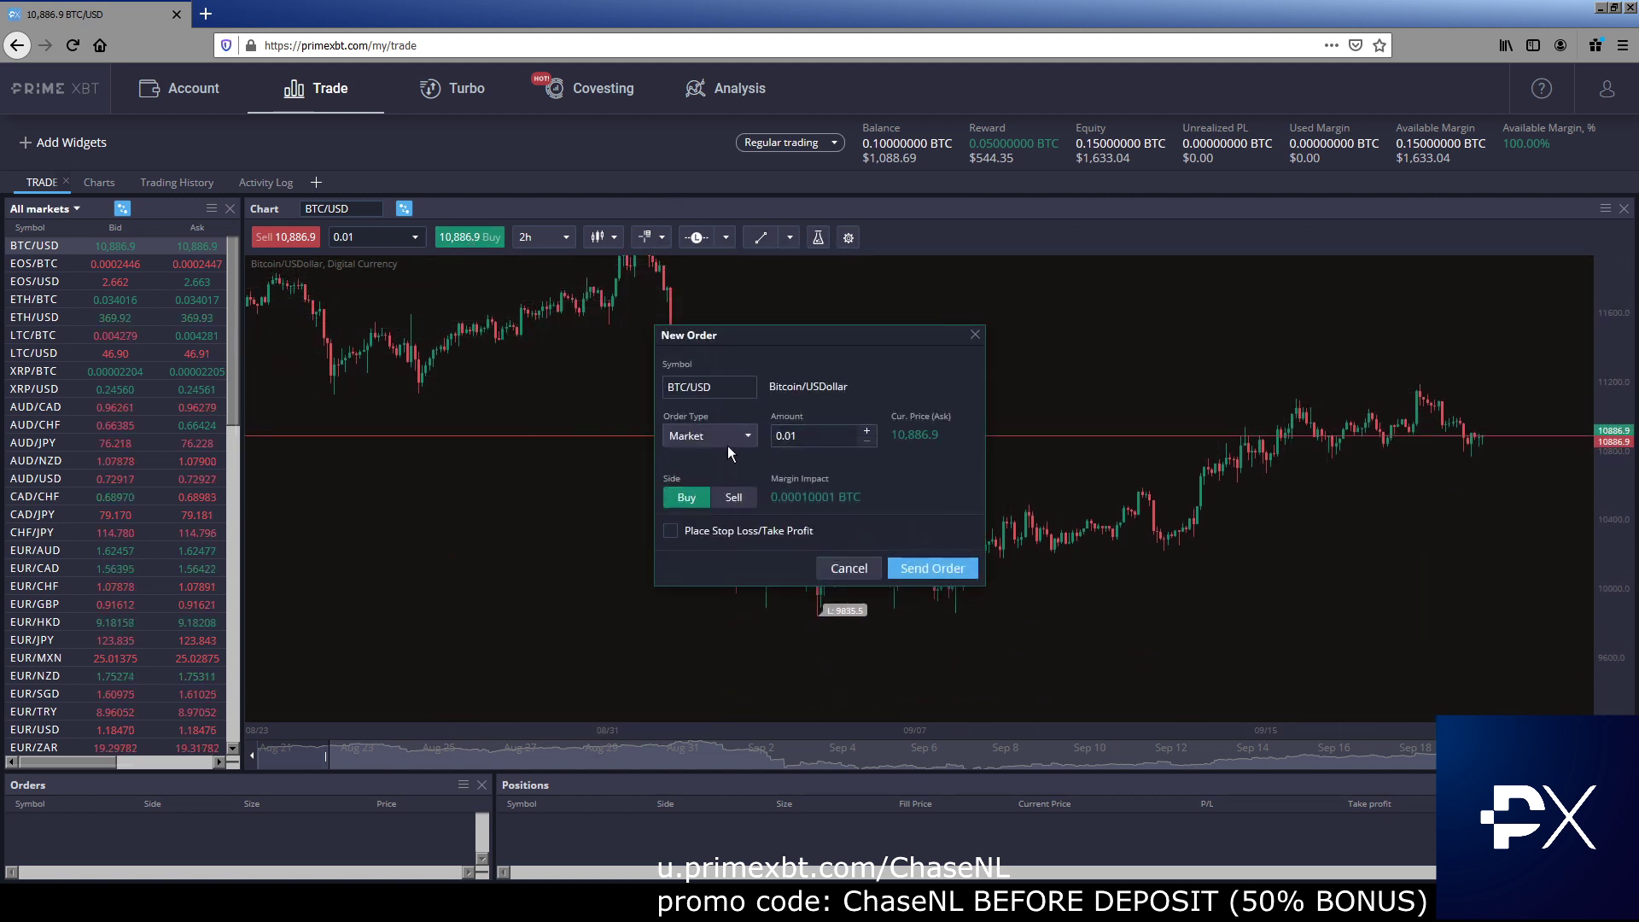
triple_click(803, 437)
type("1")
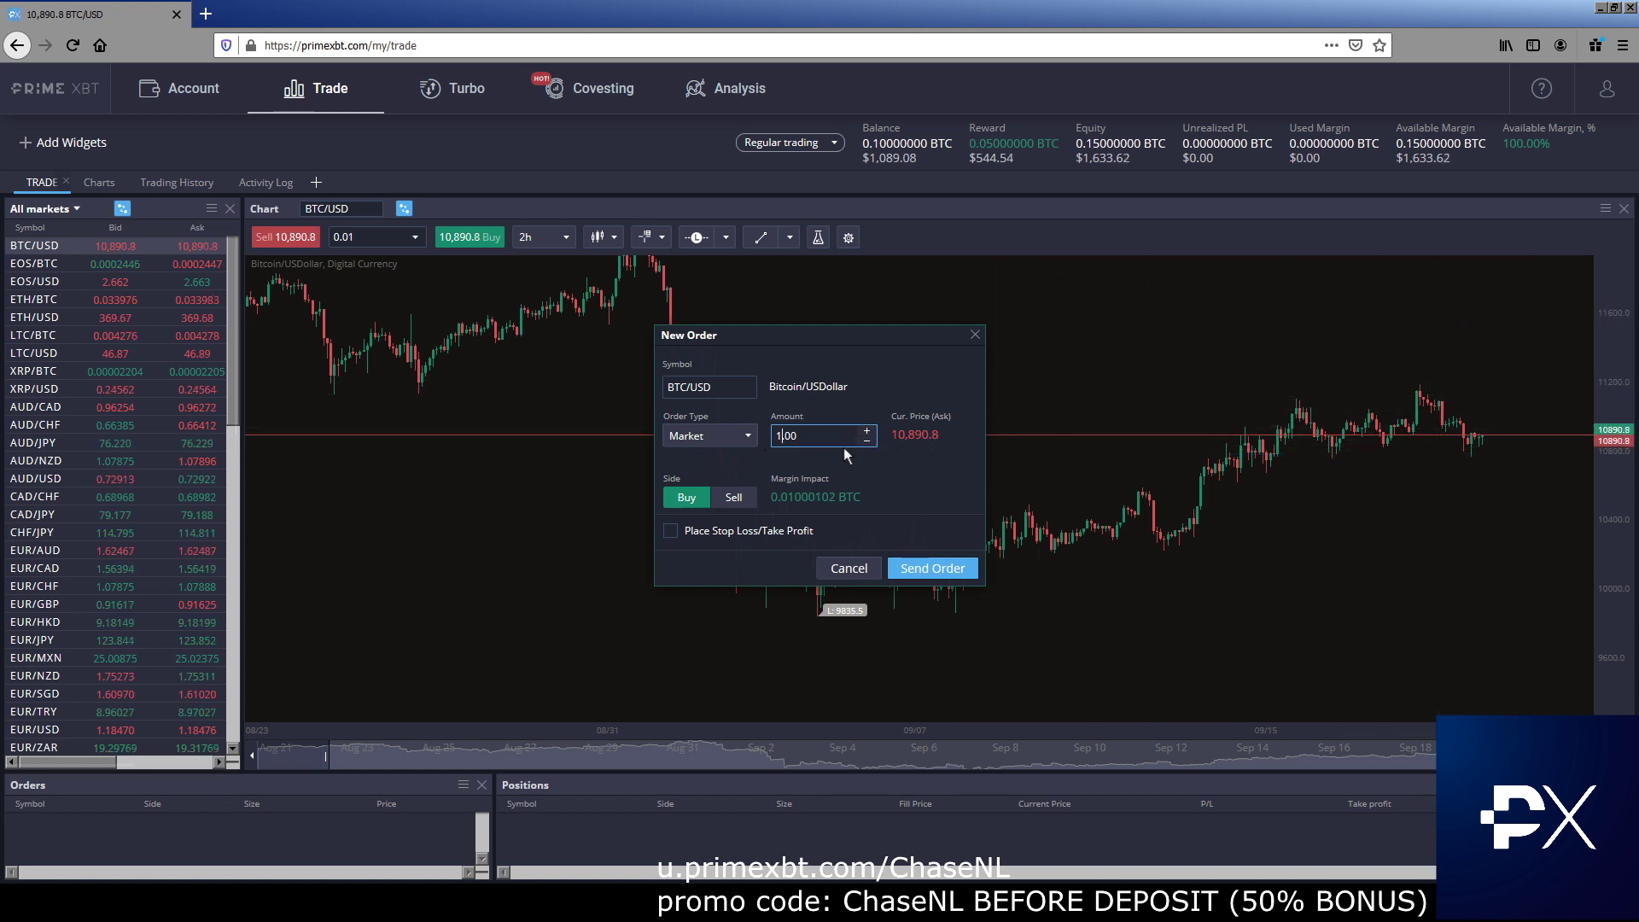
Enable stop loss at 10,794.0 and take profit at 11,000.0 on the order.
left_click(767, 533)
left_click(650, 569)
left_click(649, 616)
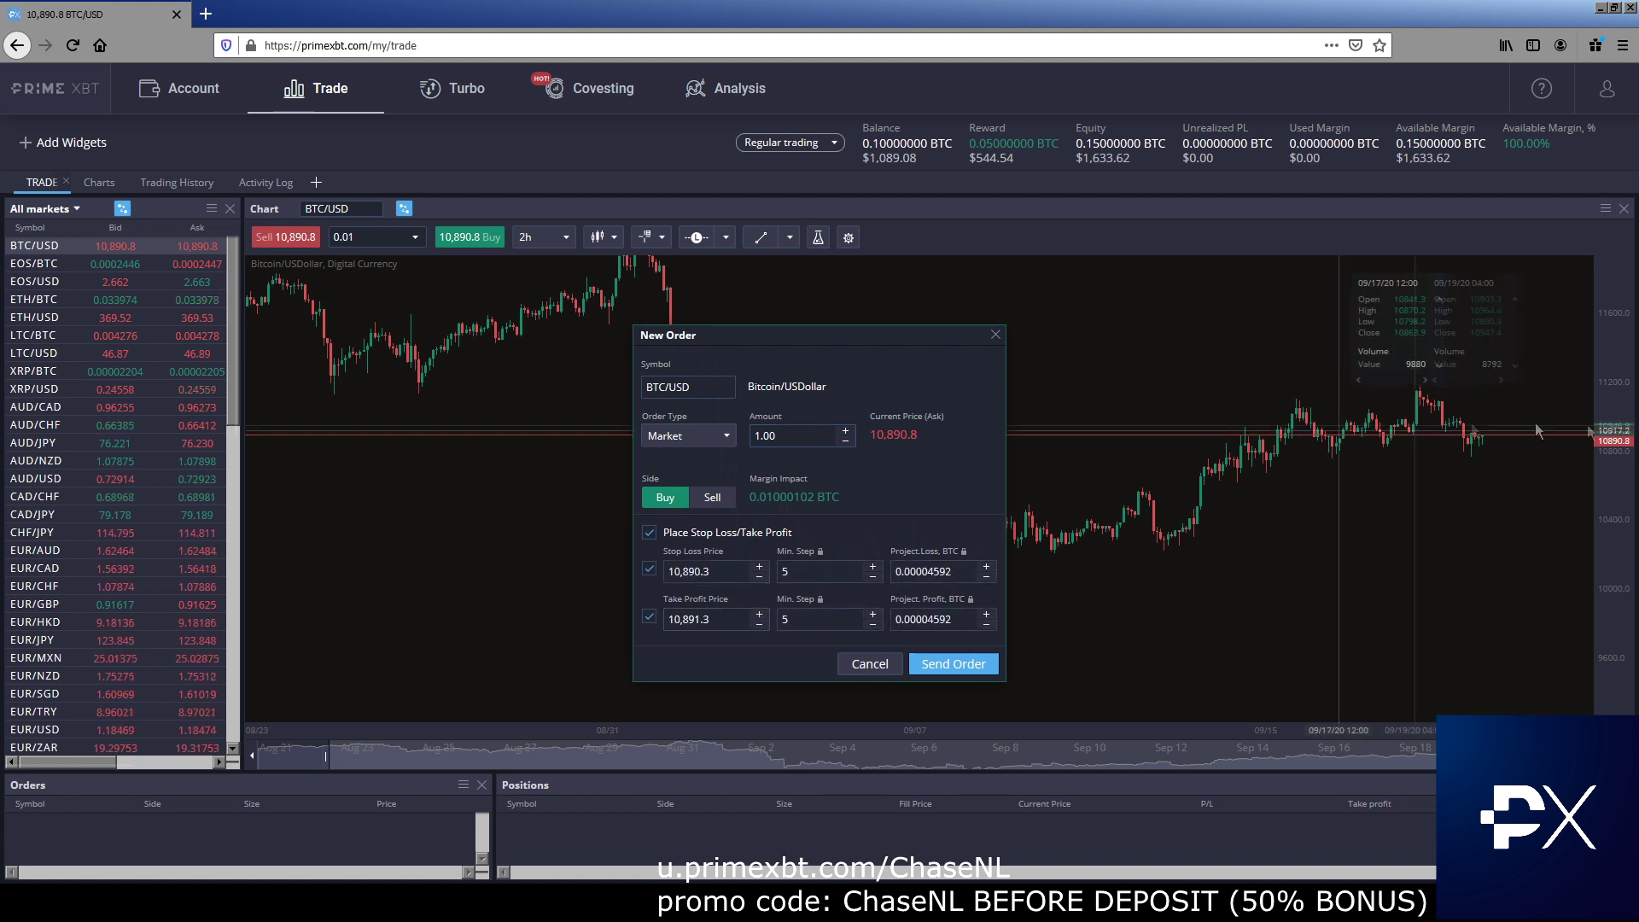
left_click(745, 572)
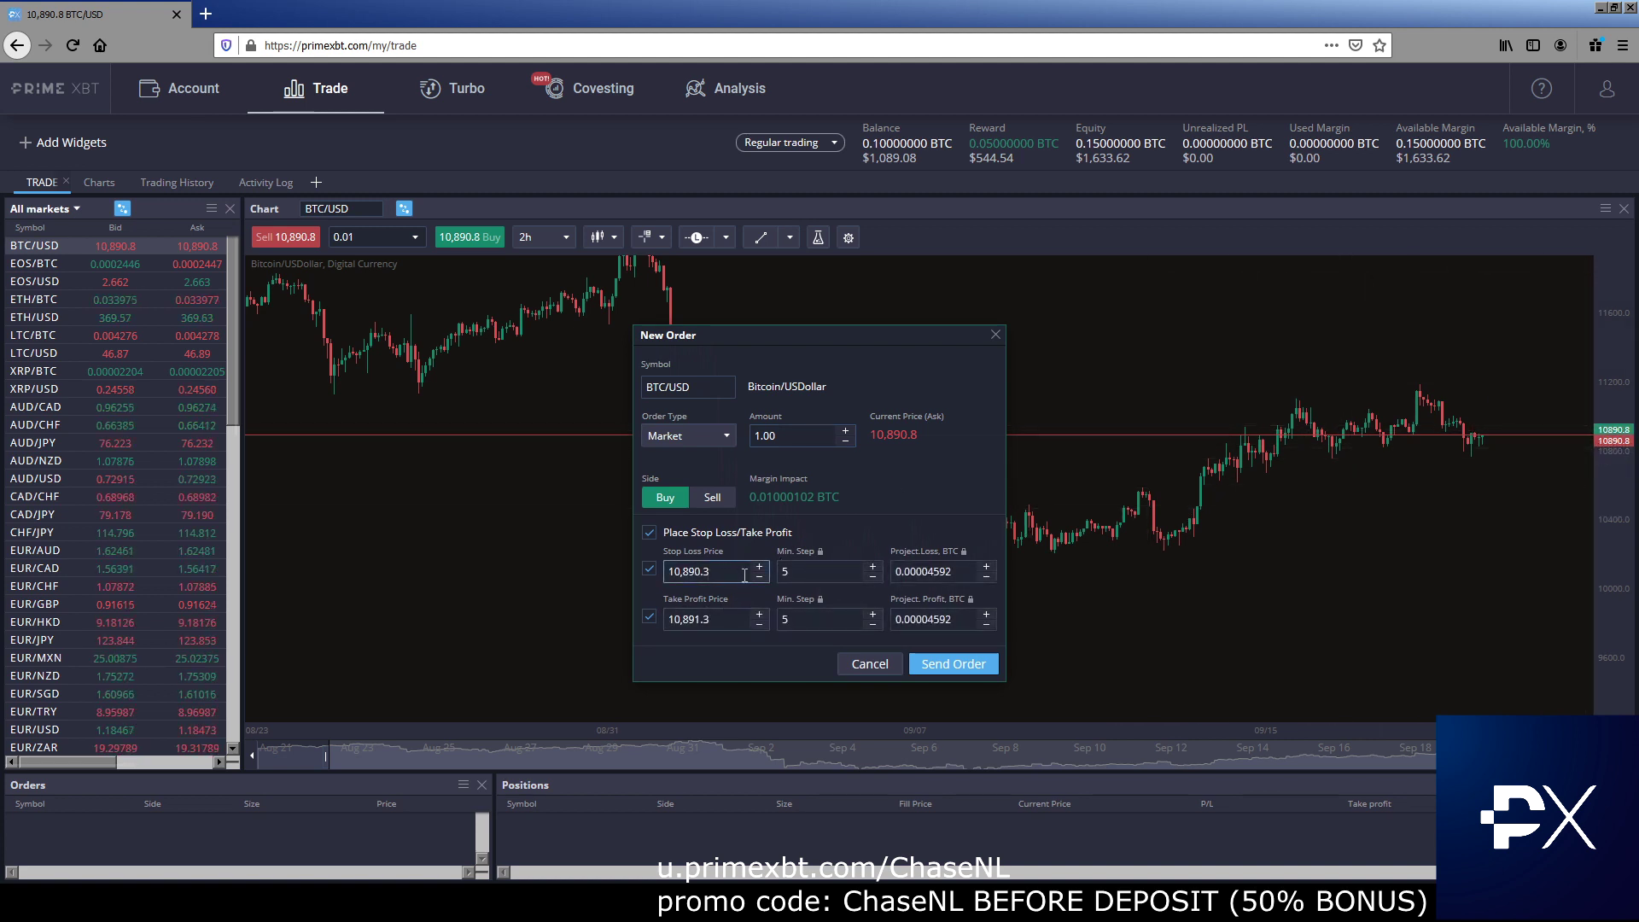
left_click_drag(746, 572, 687, 574)
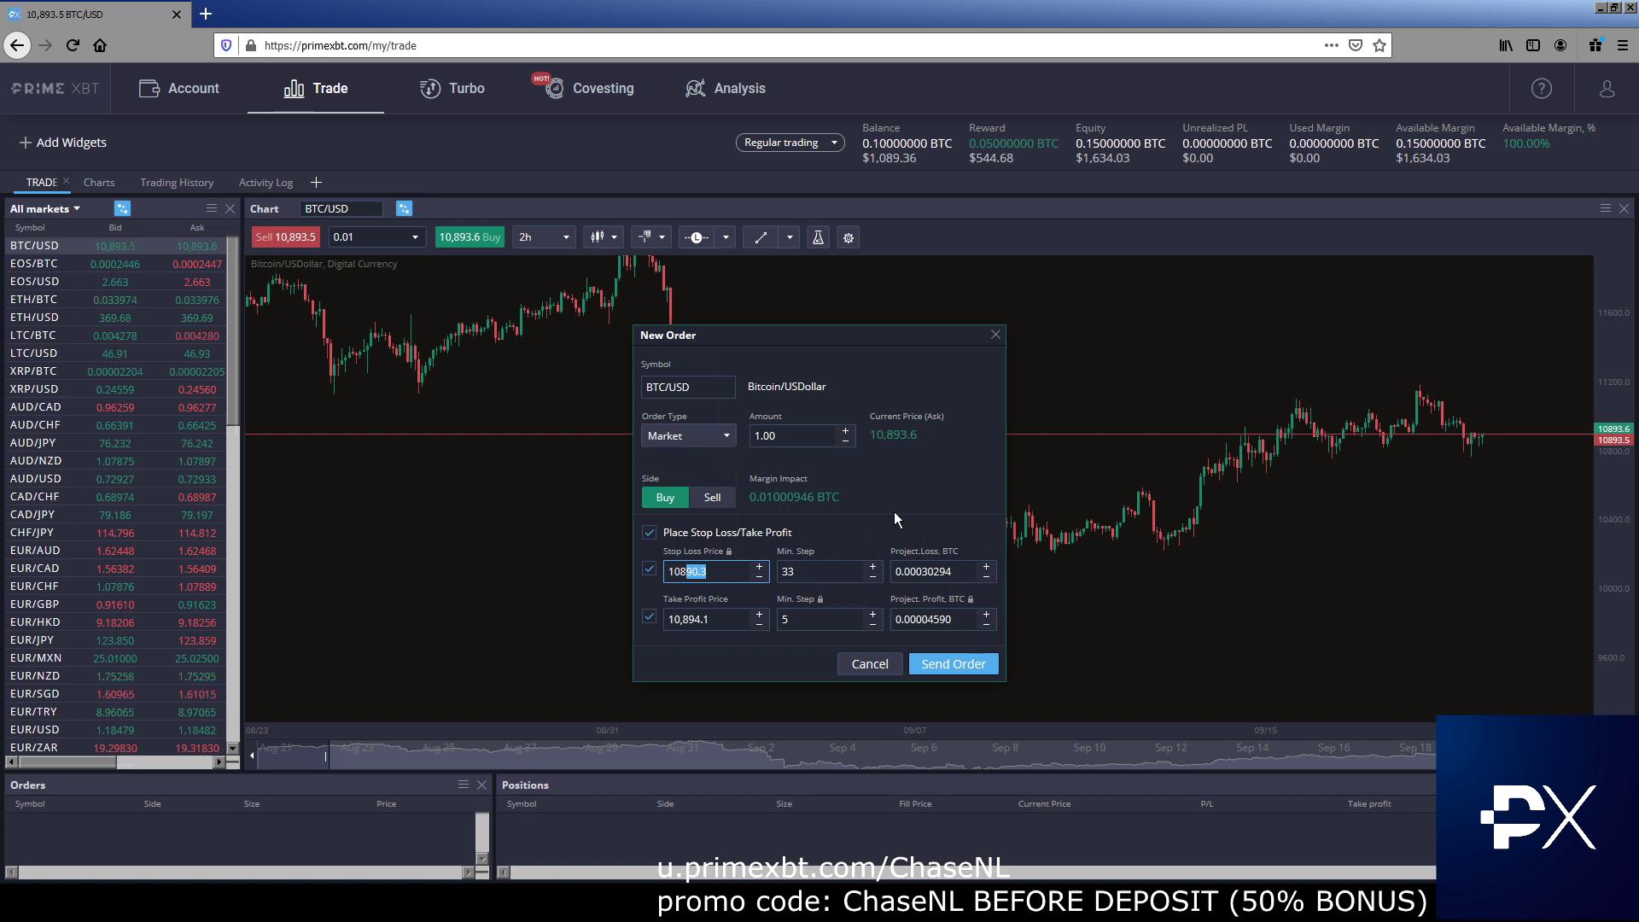
key("BackSpace")
type("0794.")
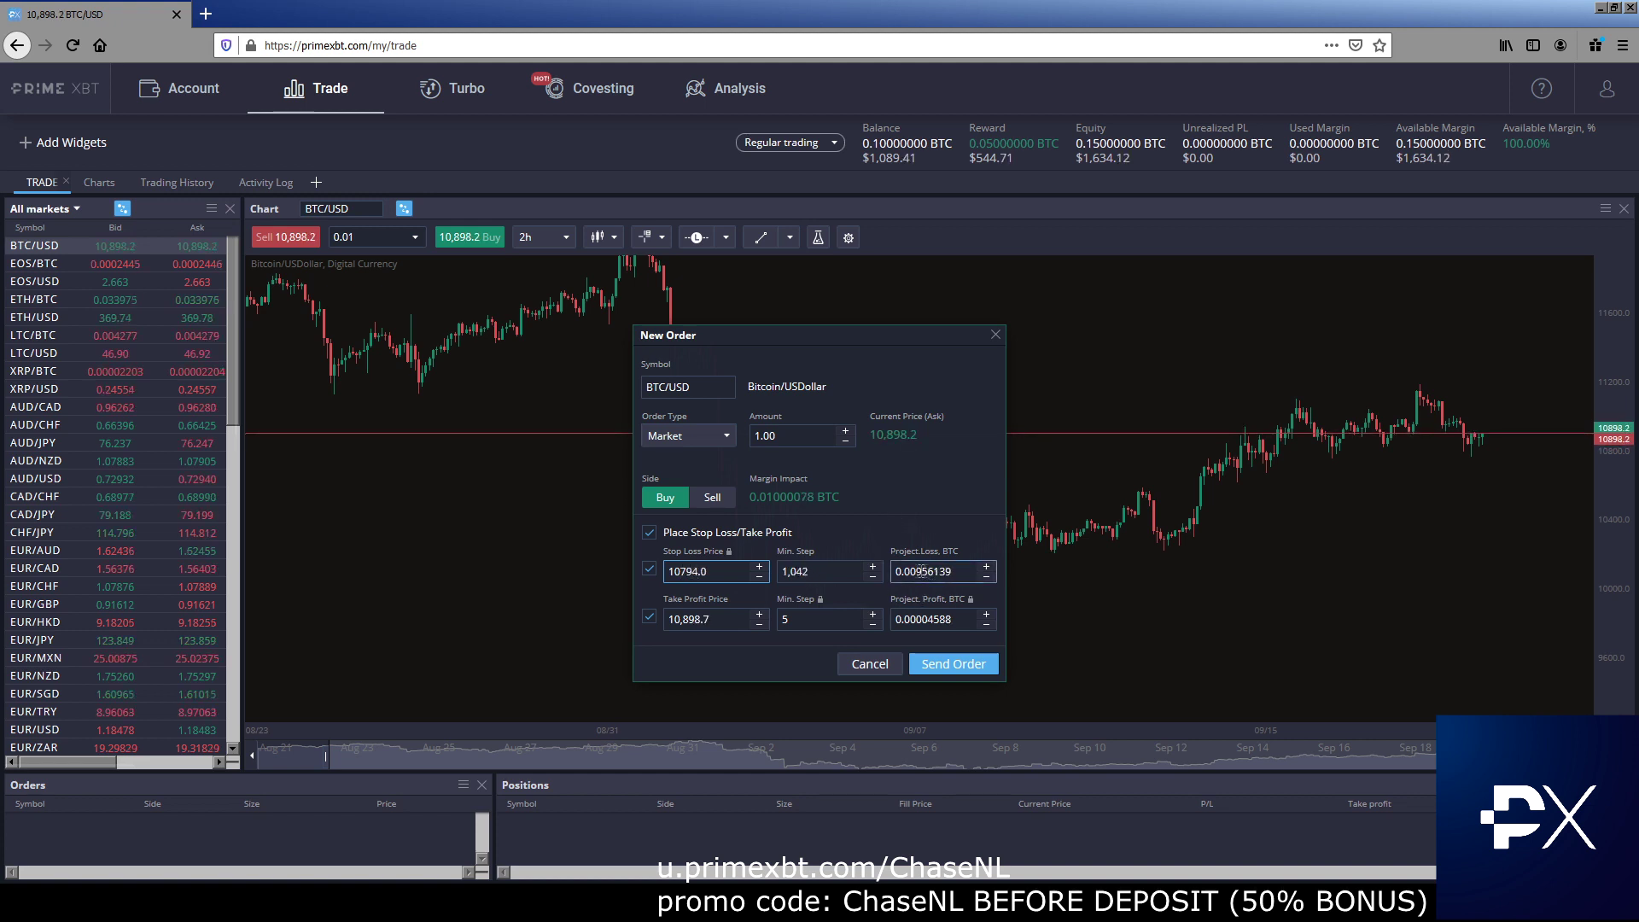
left_click(666, 618)
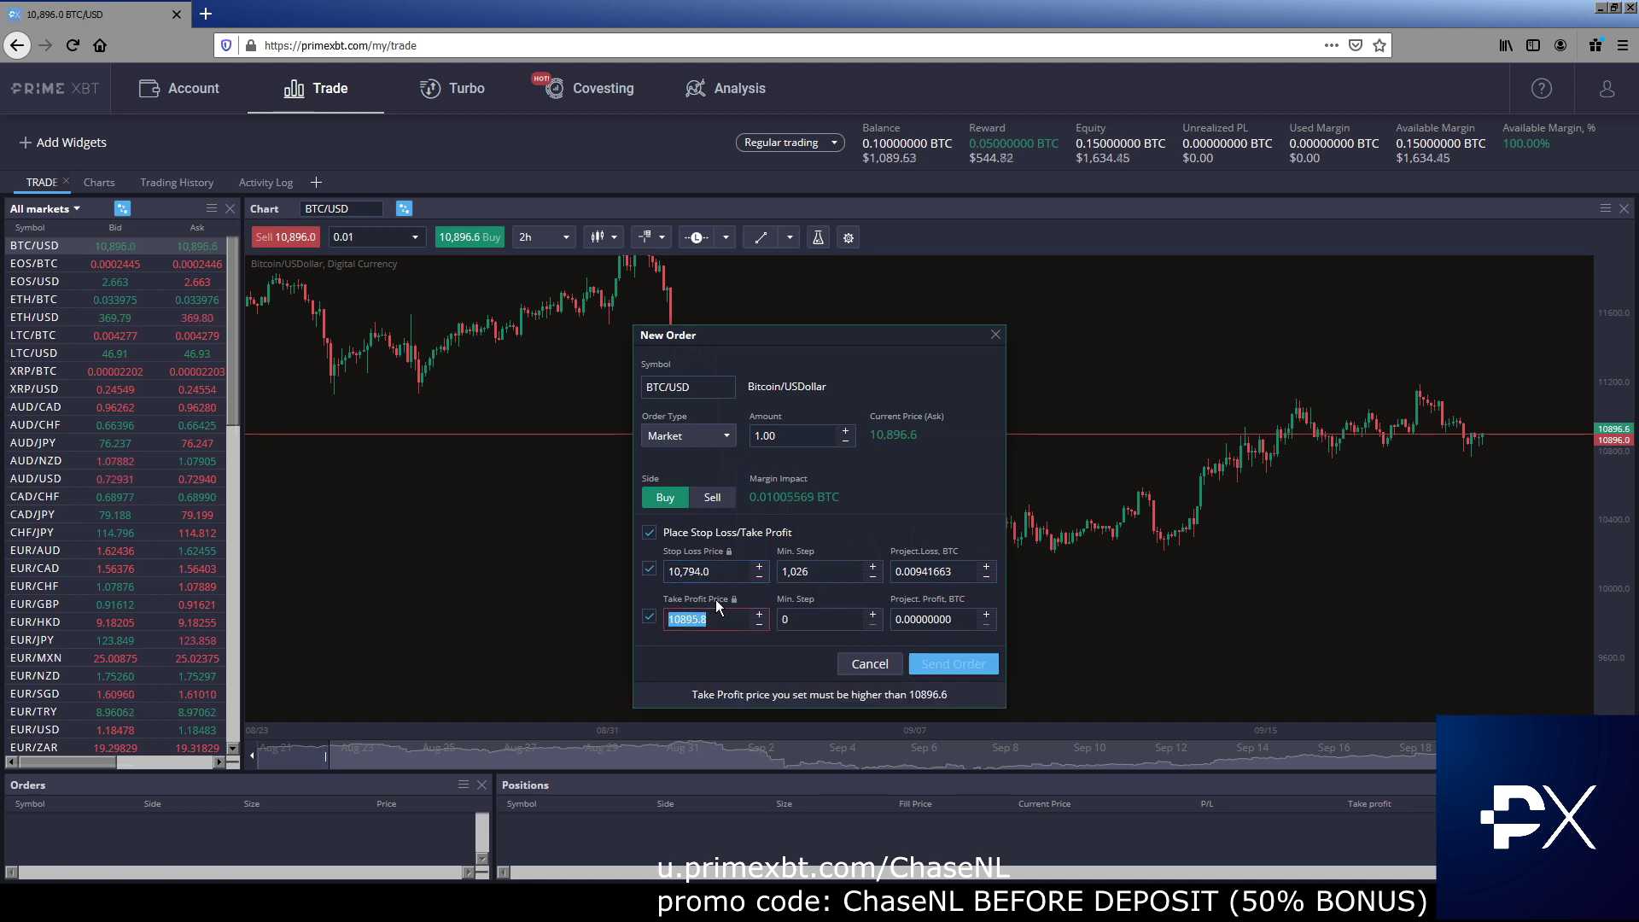
type("11000")
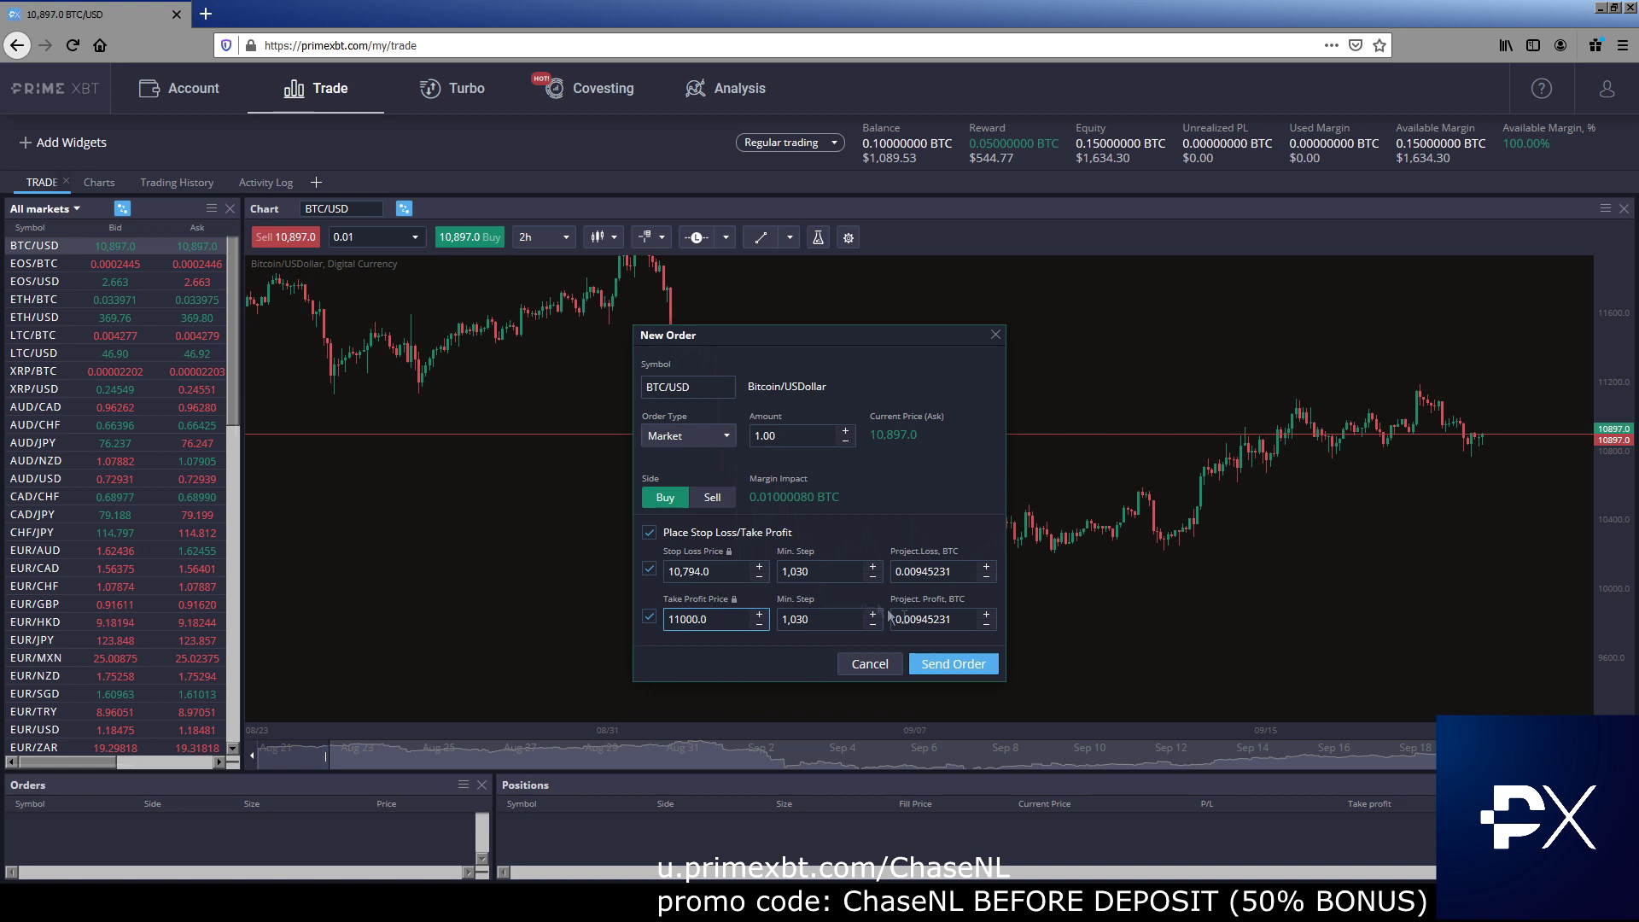
left_click(929, 618)
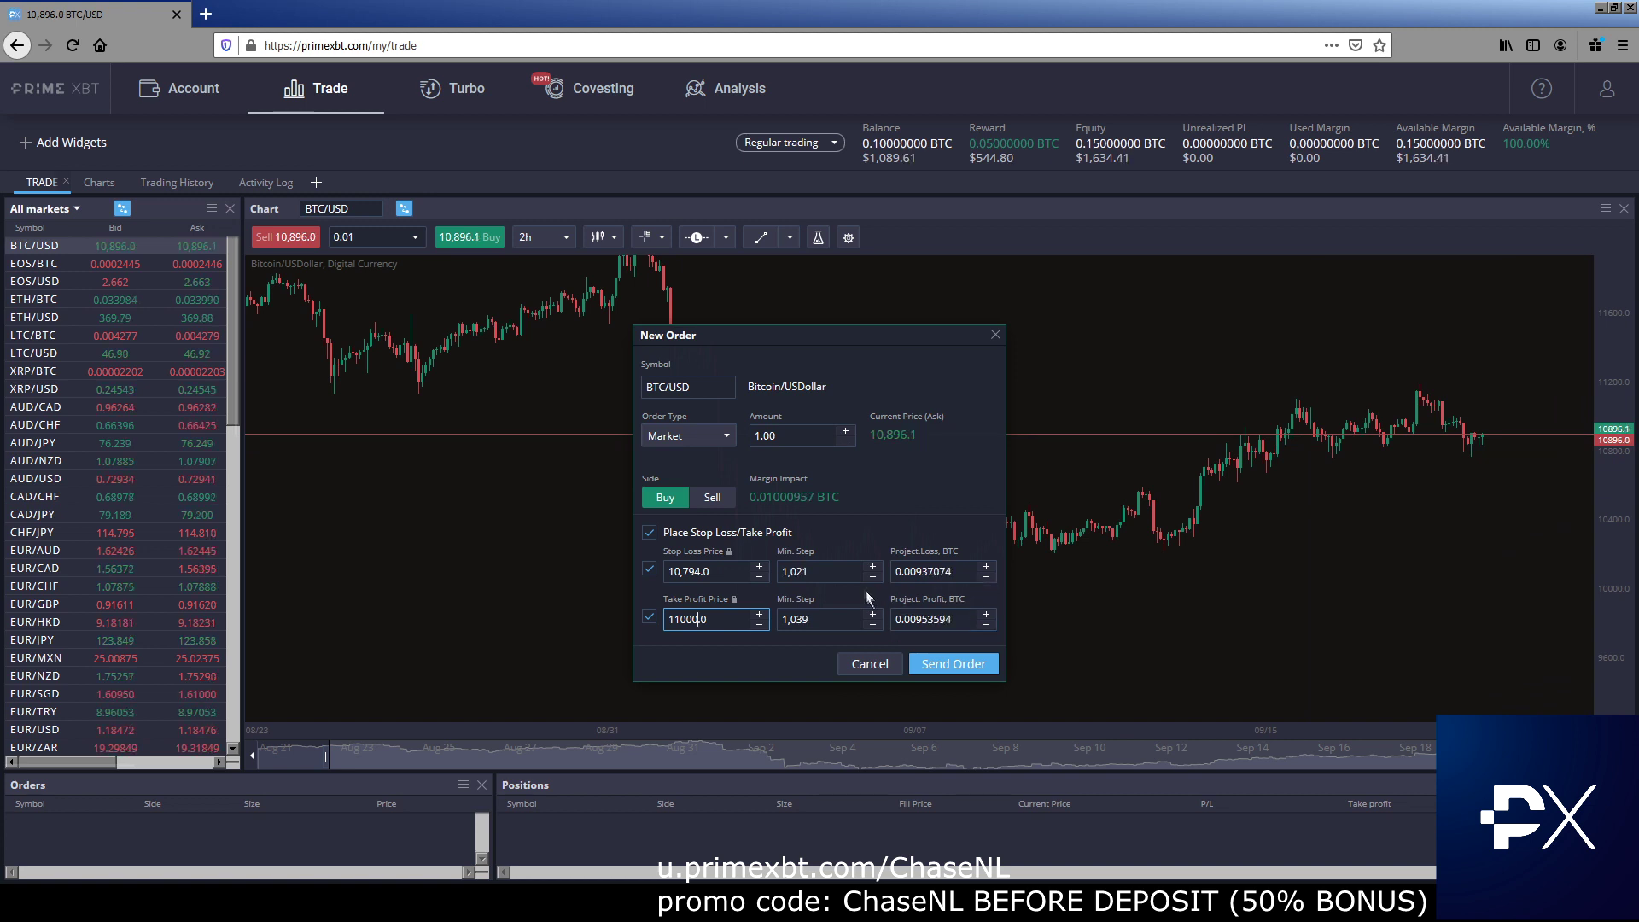
Change the order amount to 10, then to 5.00.
left_click(762, 438)
type("0")
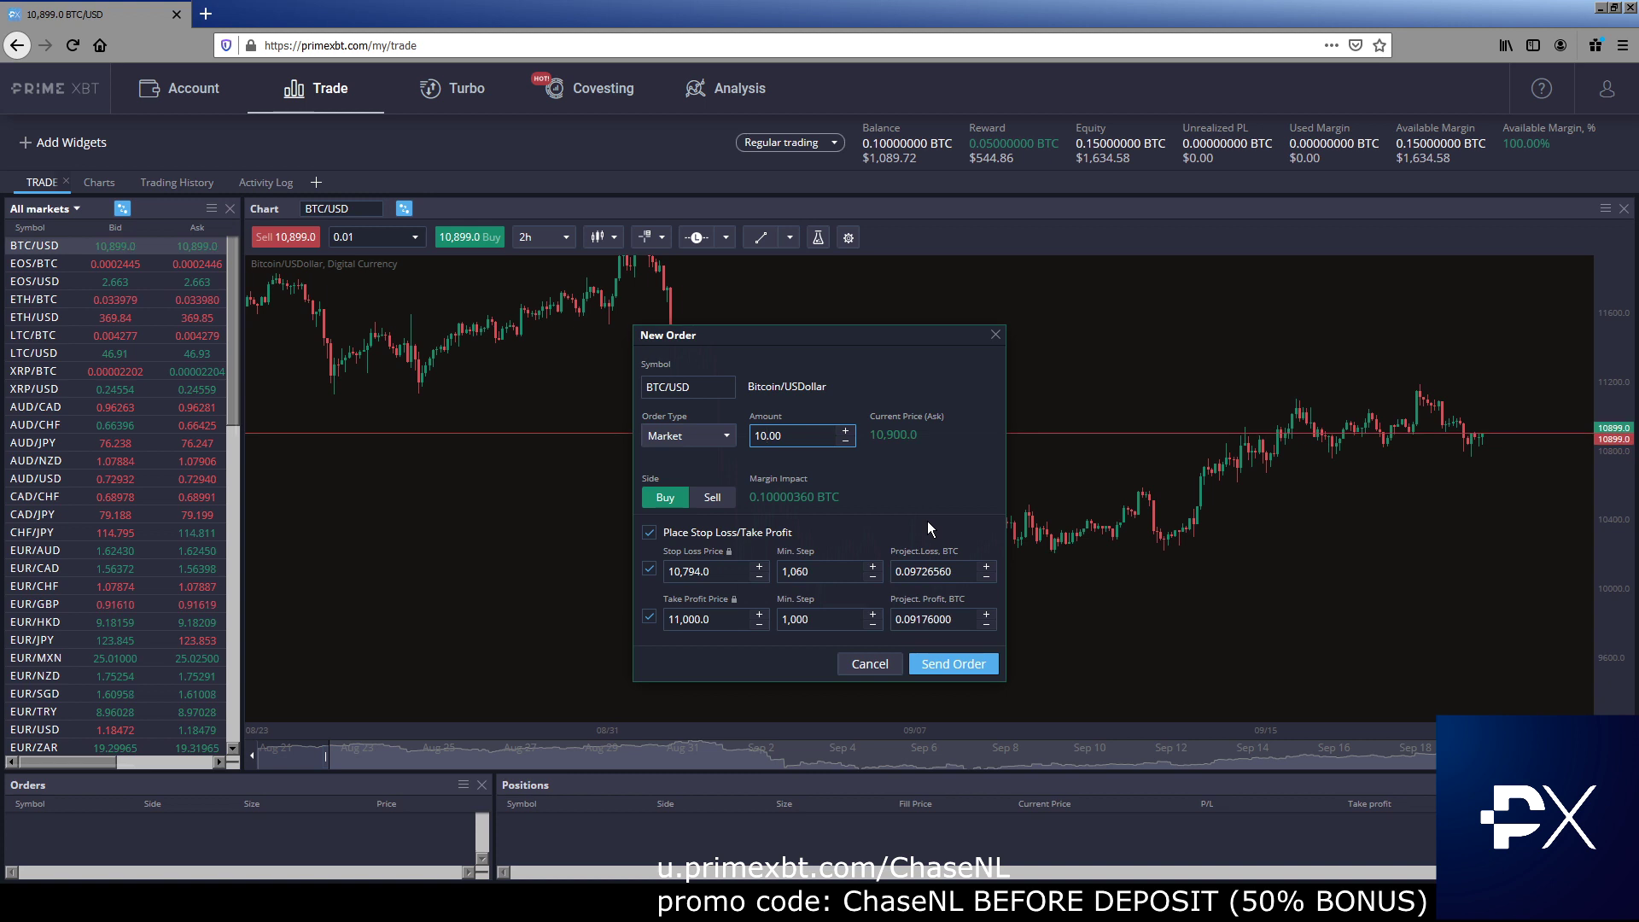
key("BackSpace")
key("BackSpace")
type("5")
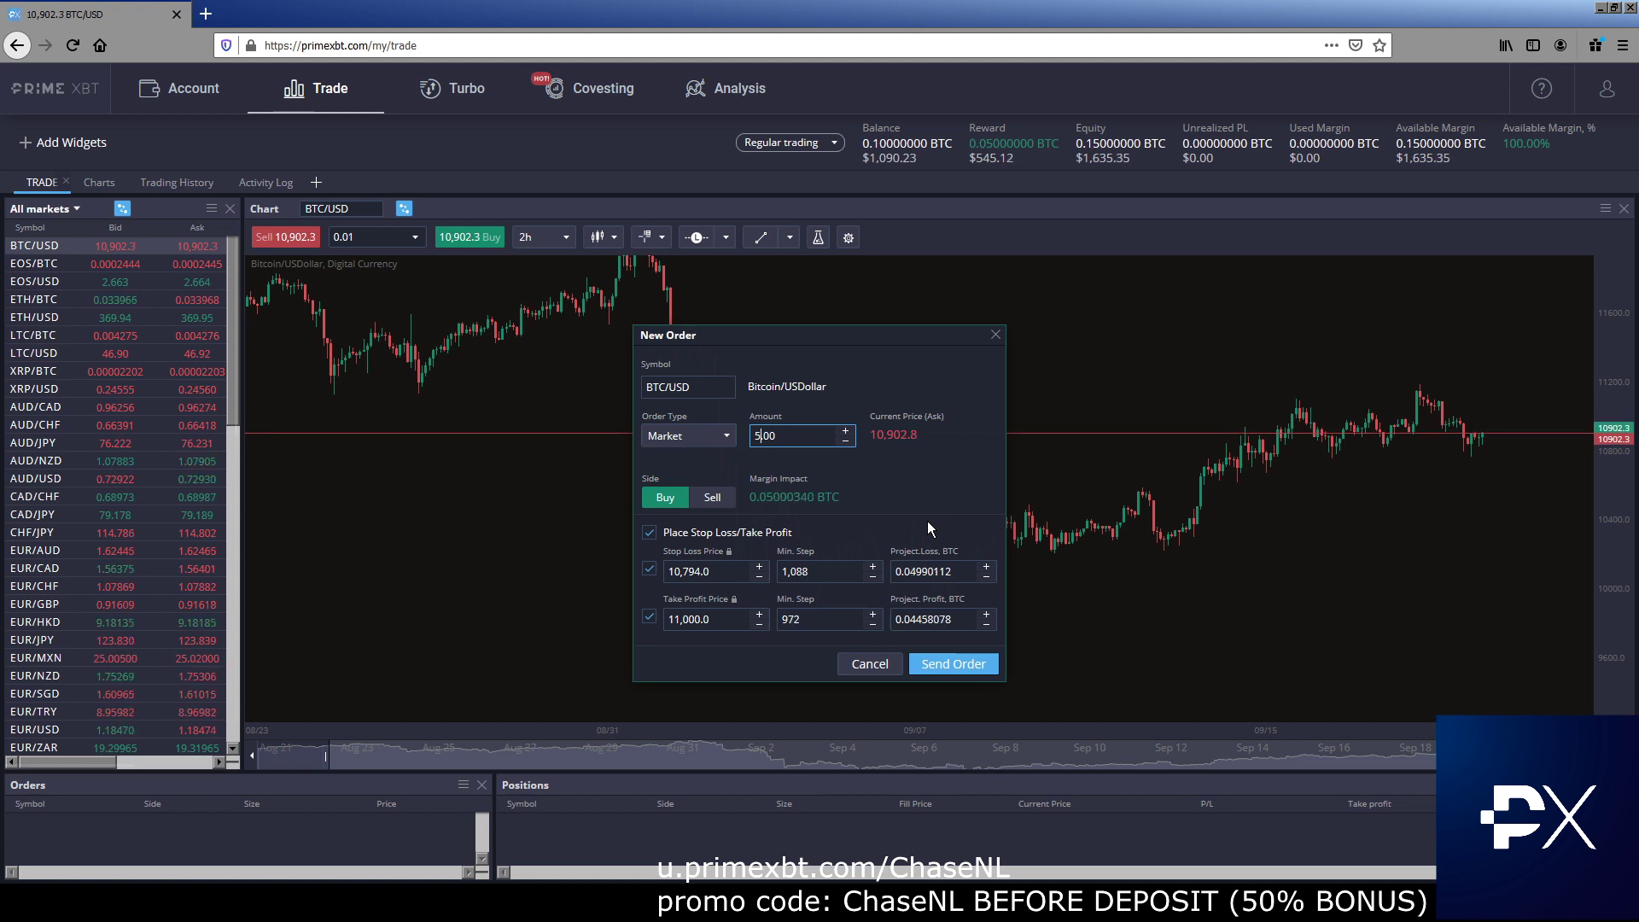
left_click(717, 435)
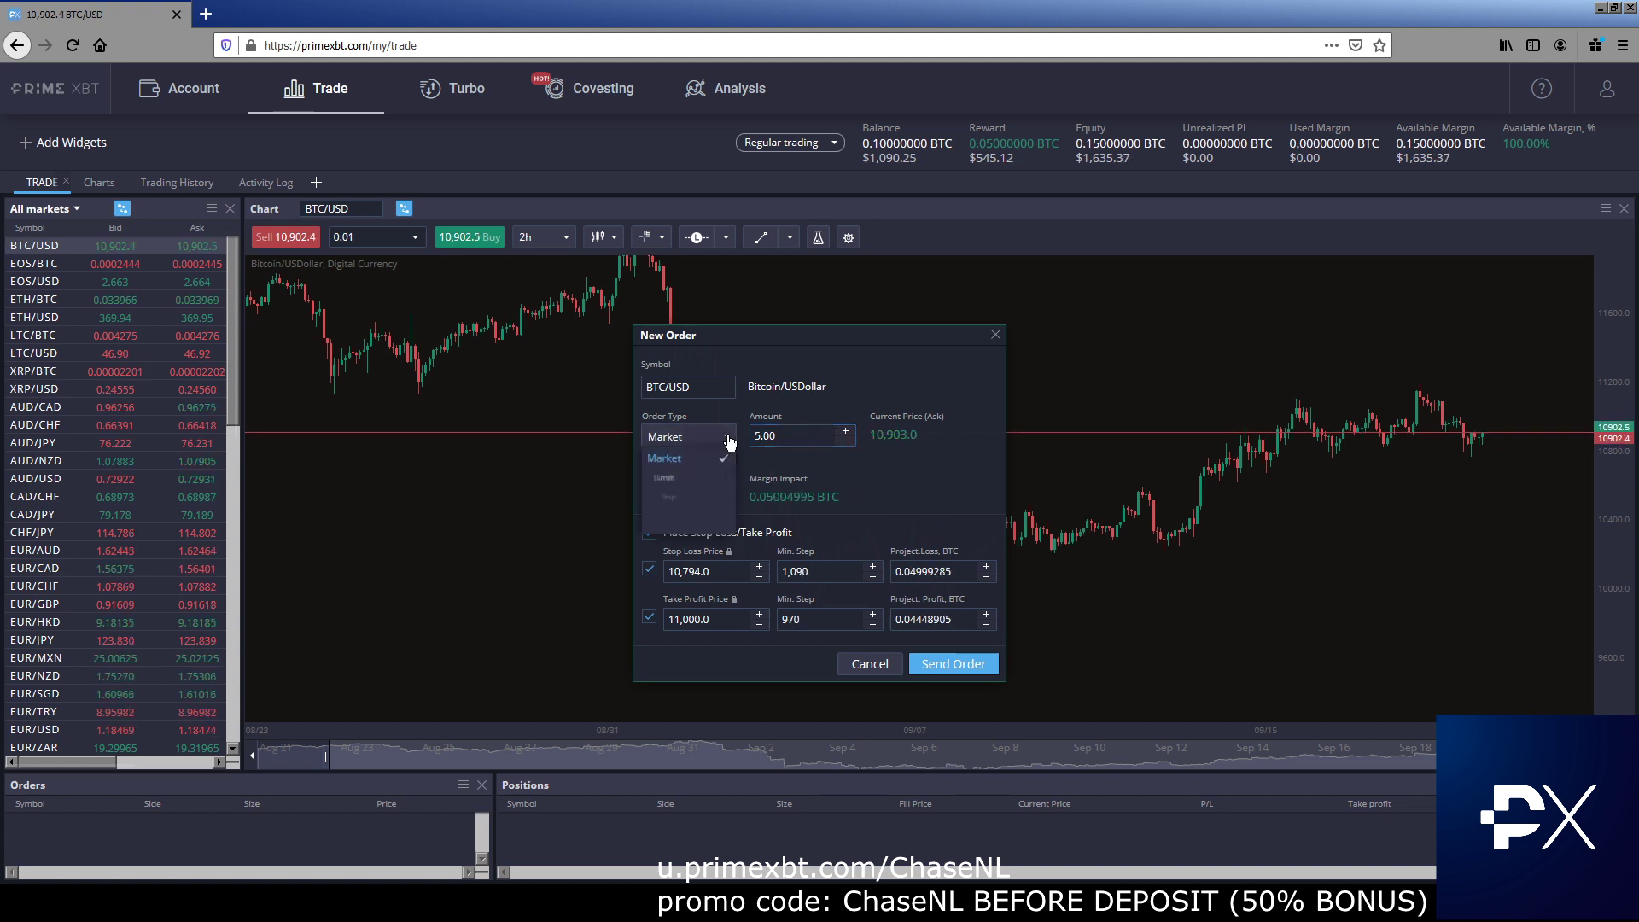
Make it a Limit order of amount 1 at limit price 10,500.0.
left_click(670, 475)
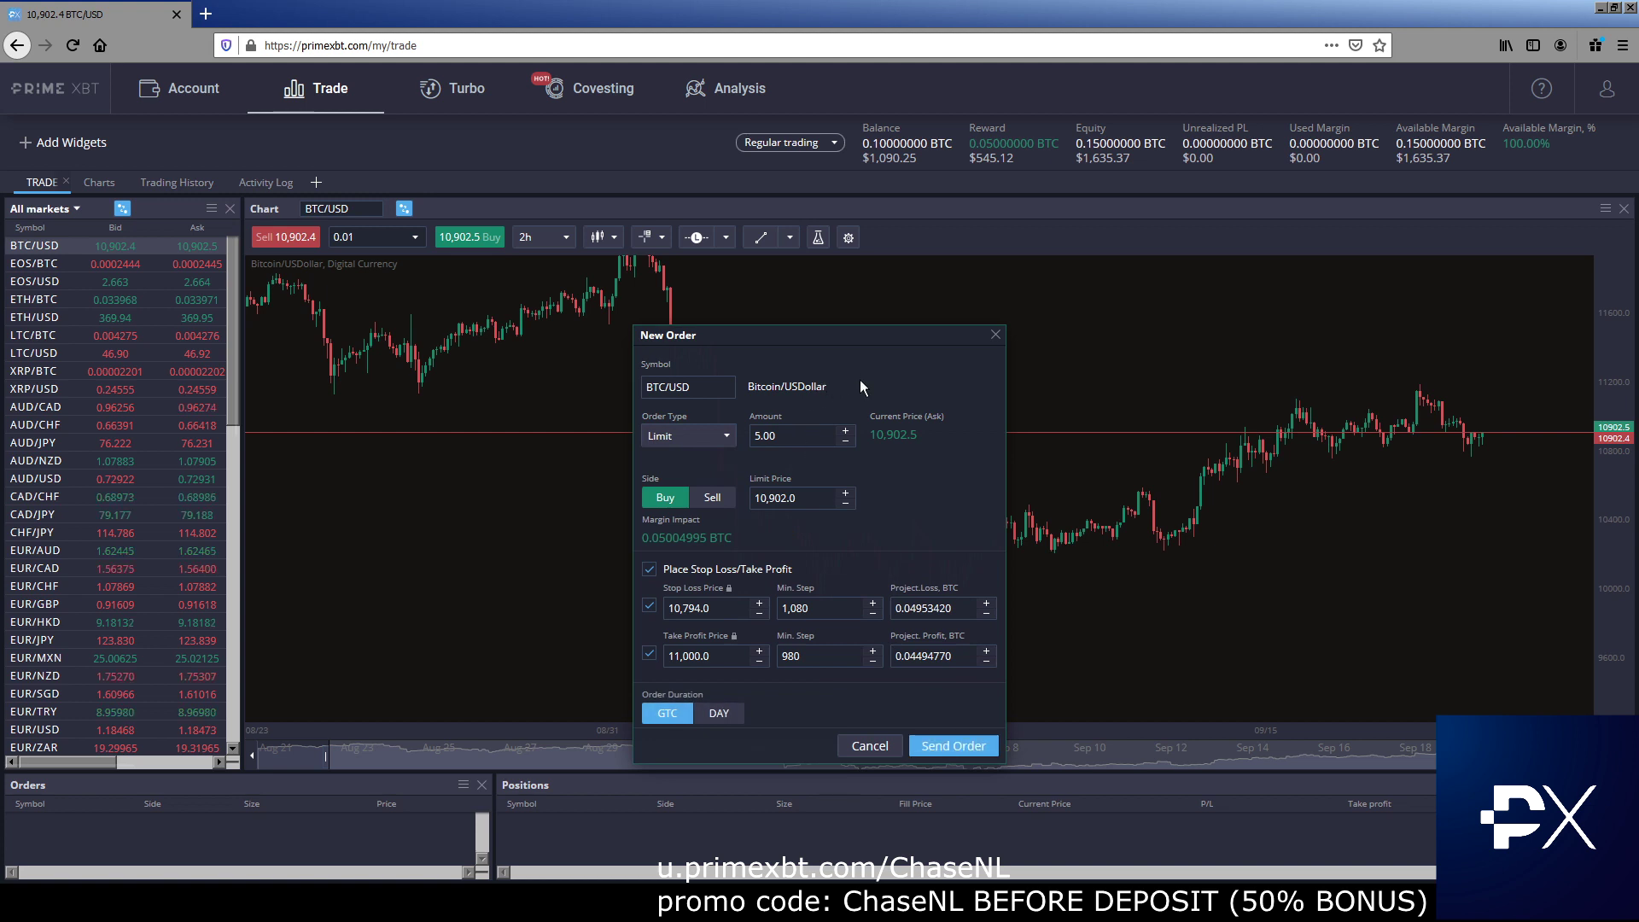
double_click(792, 437)
type("1")
left_click_drag(811, 499, 703, 493)
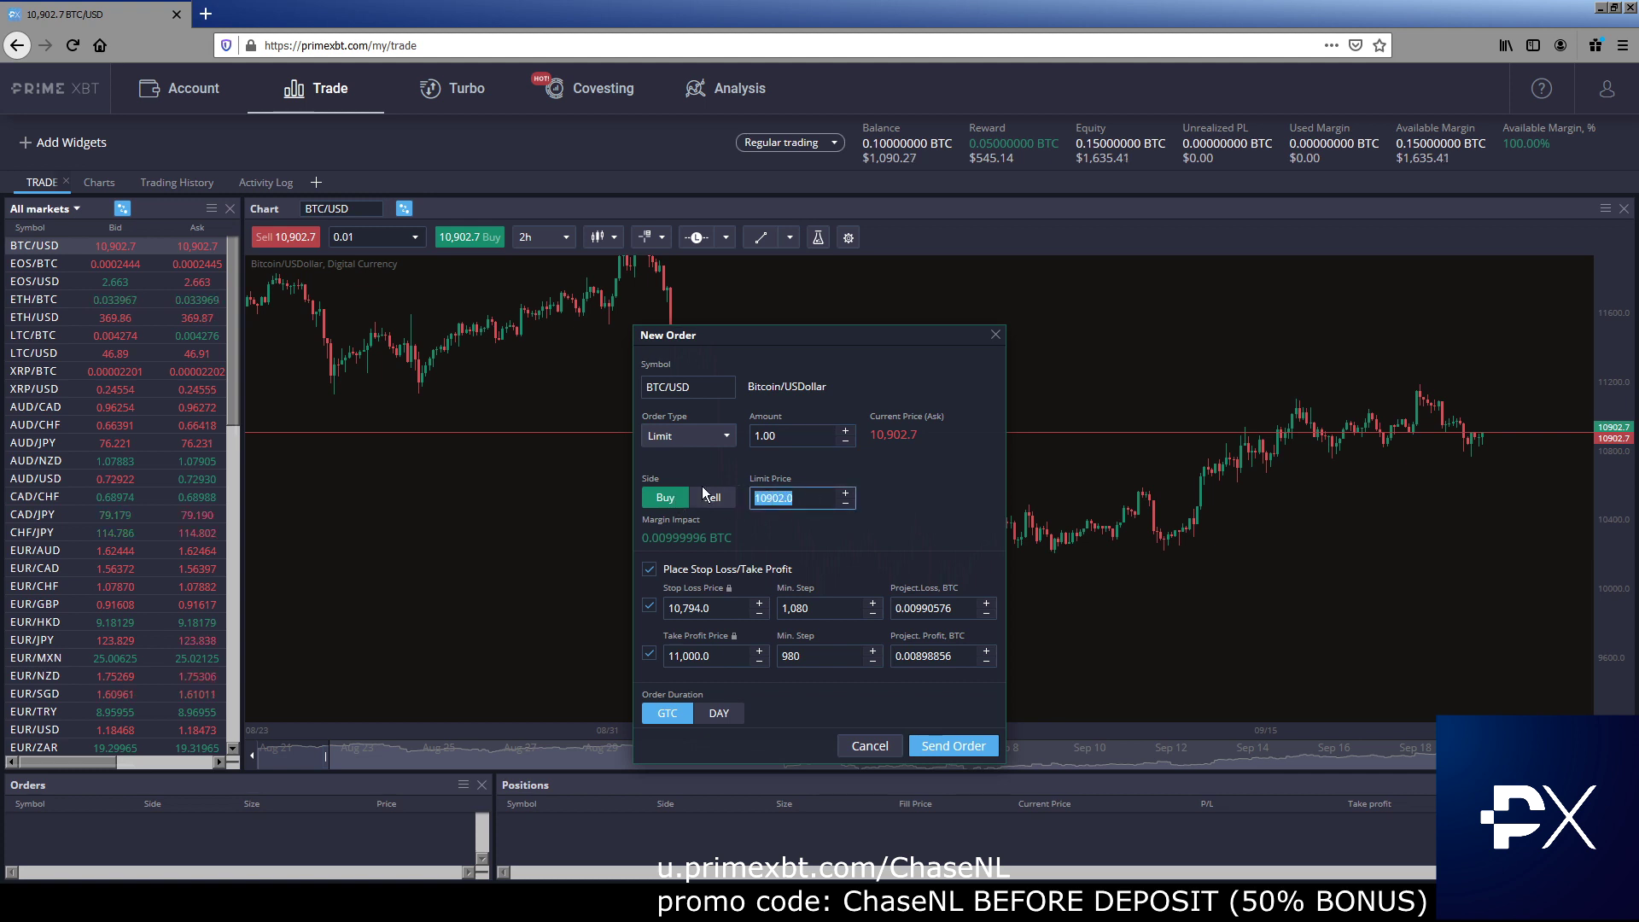
type("10500.0")
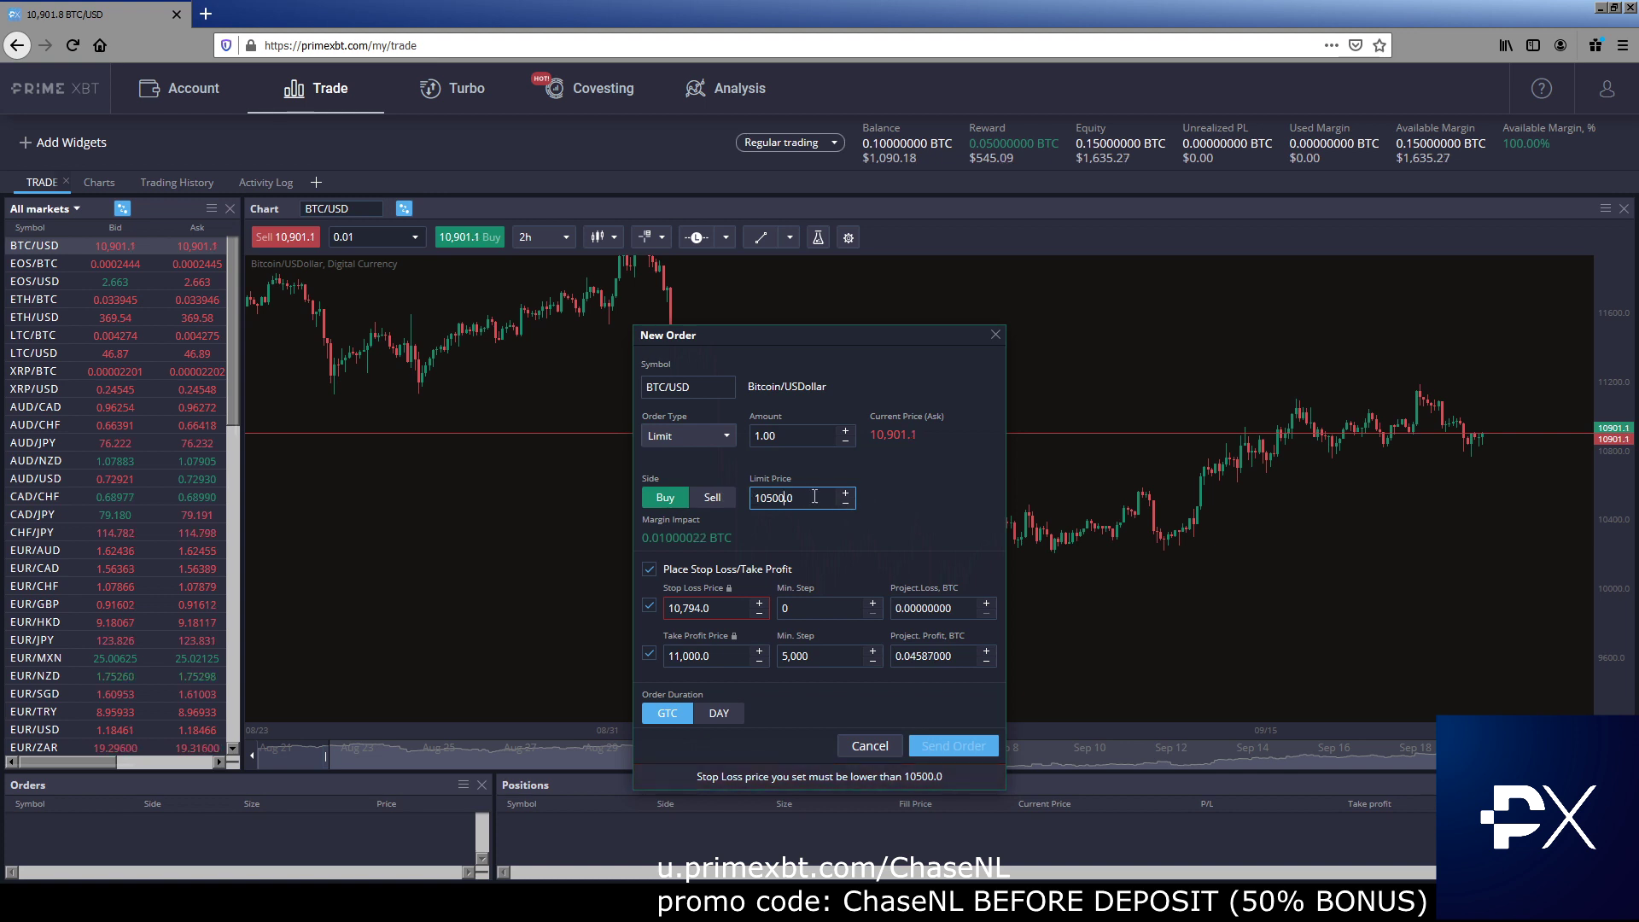
Set stop loss 10,400.0 and take profit 10,600.0, then switch the order type to Stop.
left_click_drag(717, 608, 638, 613)
type("10400")
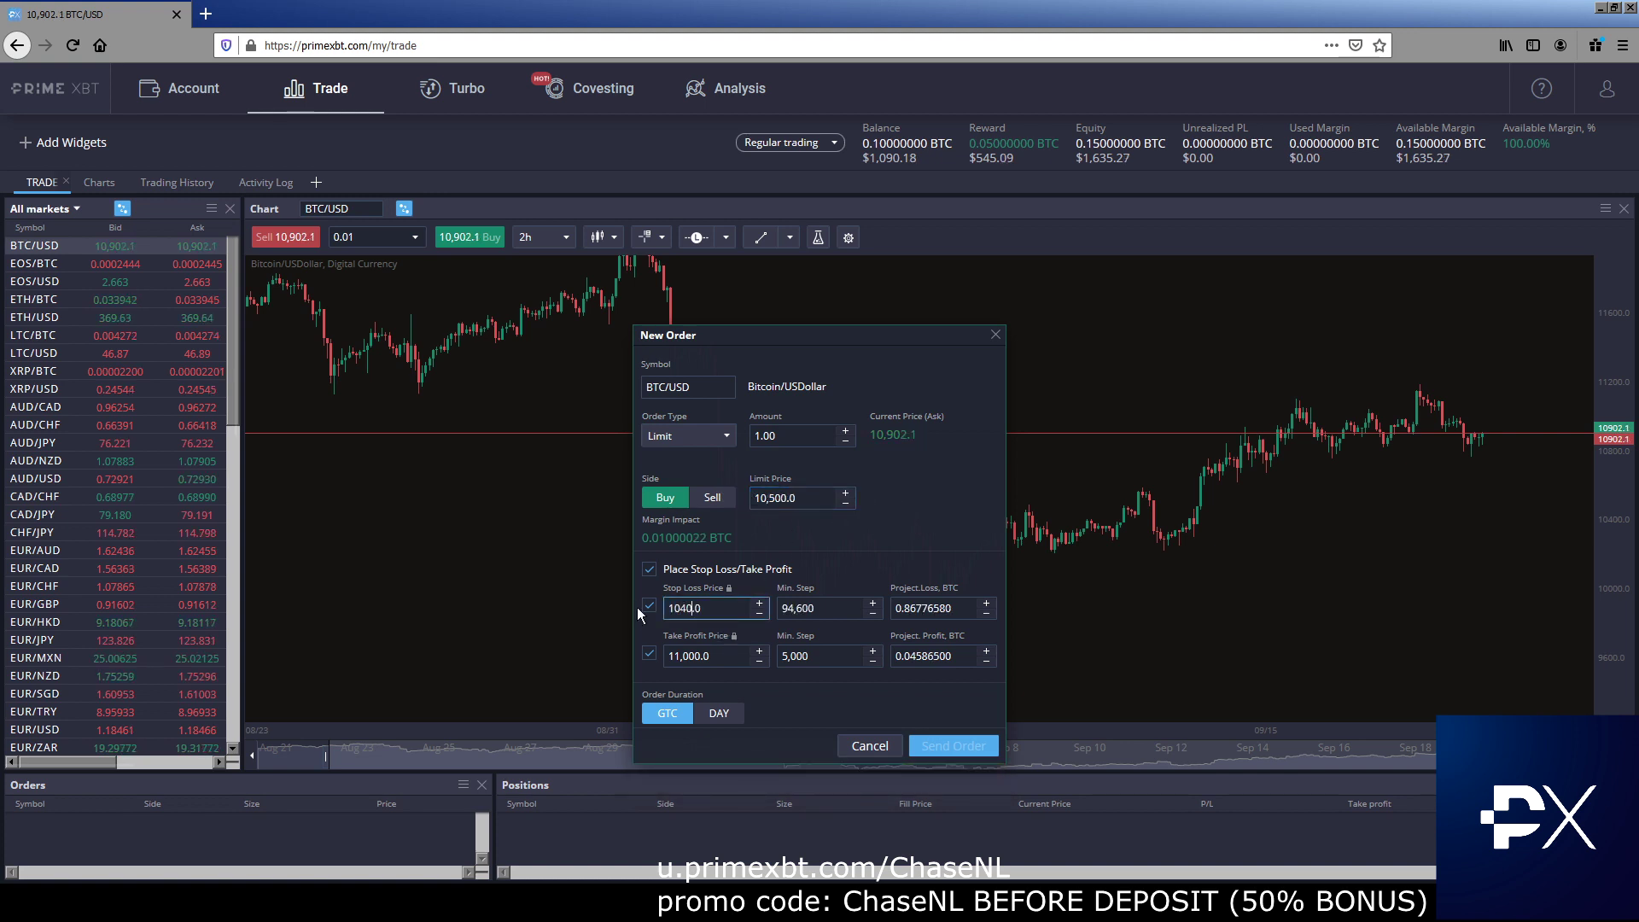
left_click(727, 657)
key("BackSpace")
key("BackSpace")
key("BackSpace")
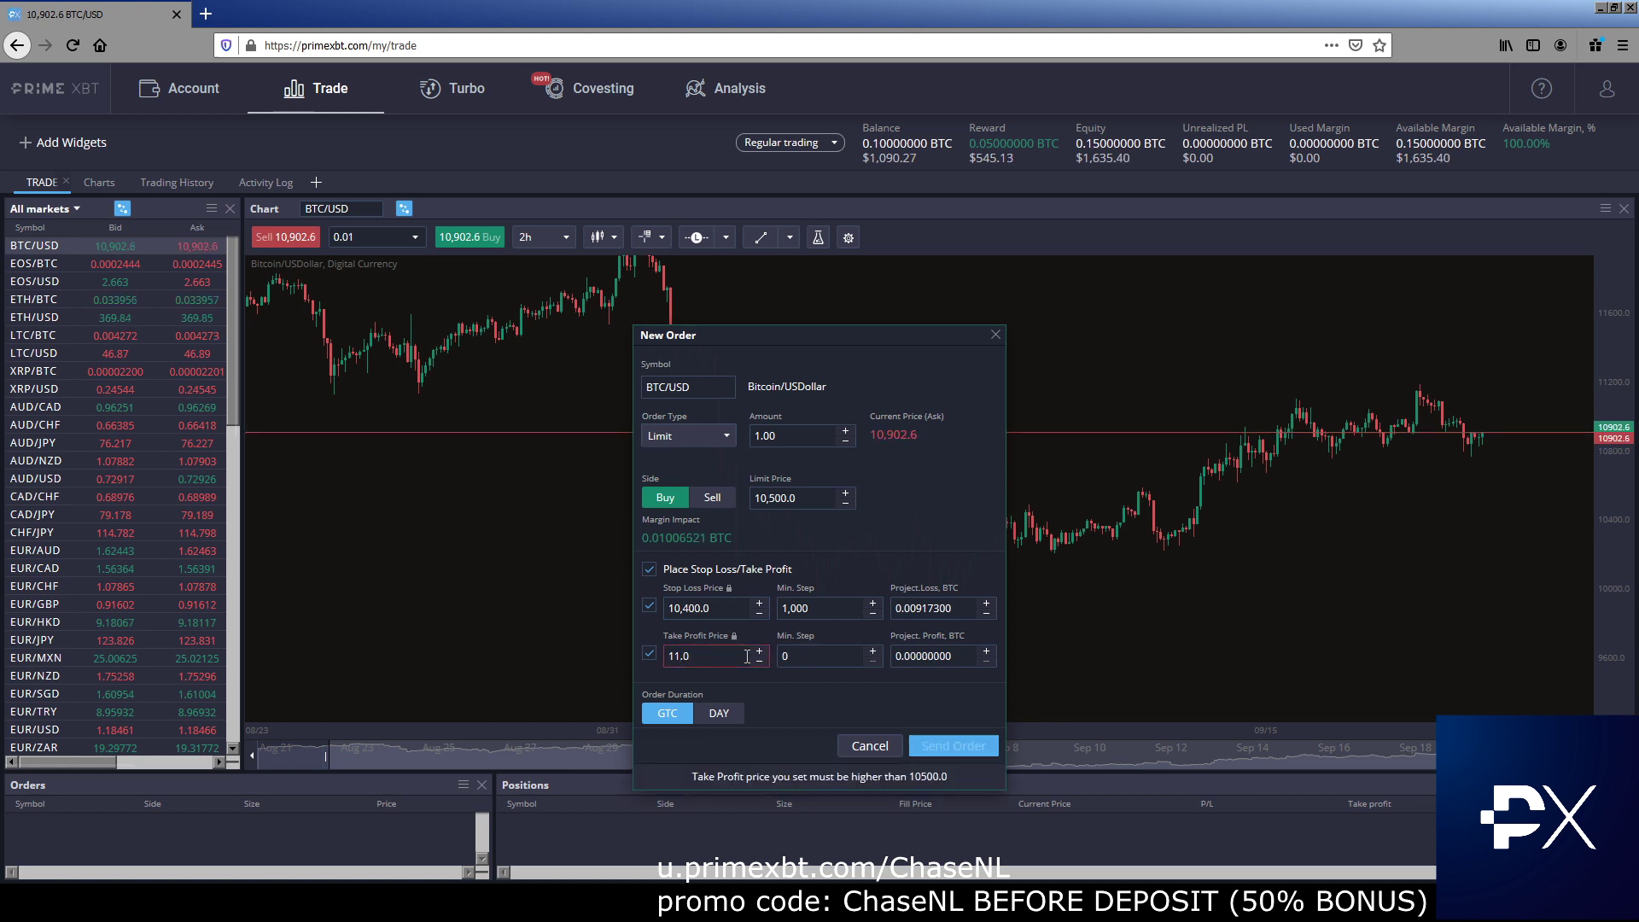
key("BackSpace")
type("0600")
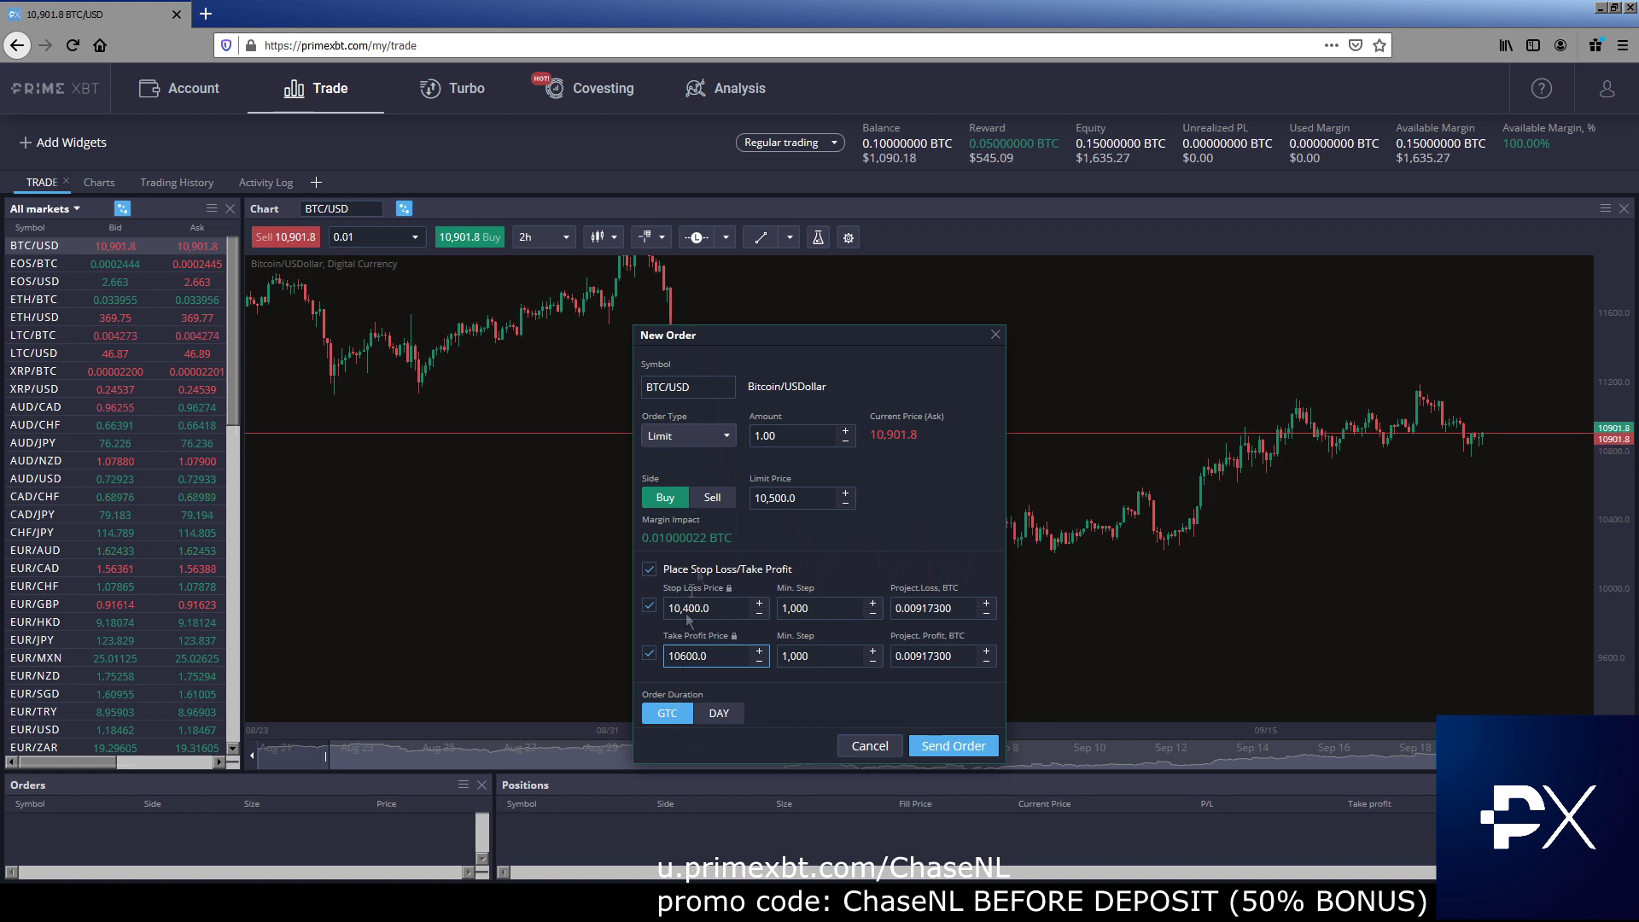
left_click(688, 436)
left_click(699, 501)
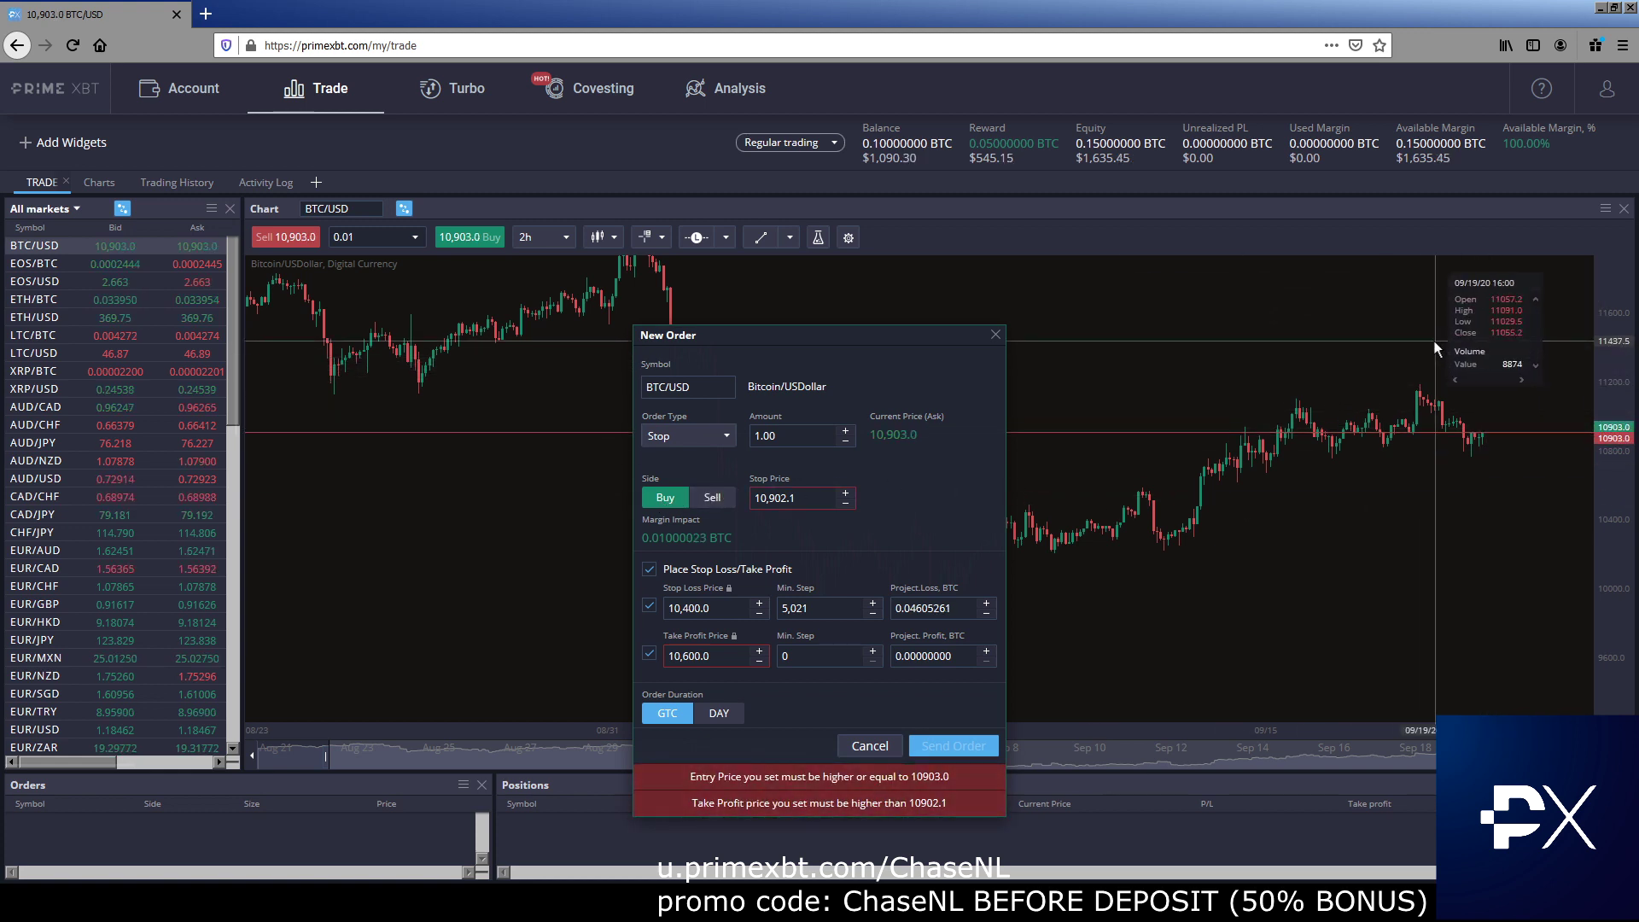
Try stop loss 11,400, clear the take profit, and set stop price 10,500.0.
left_click(671, 608)
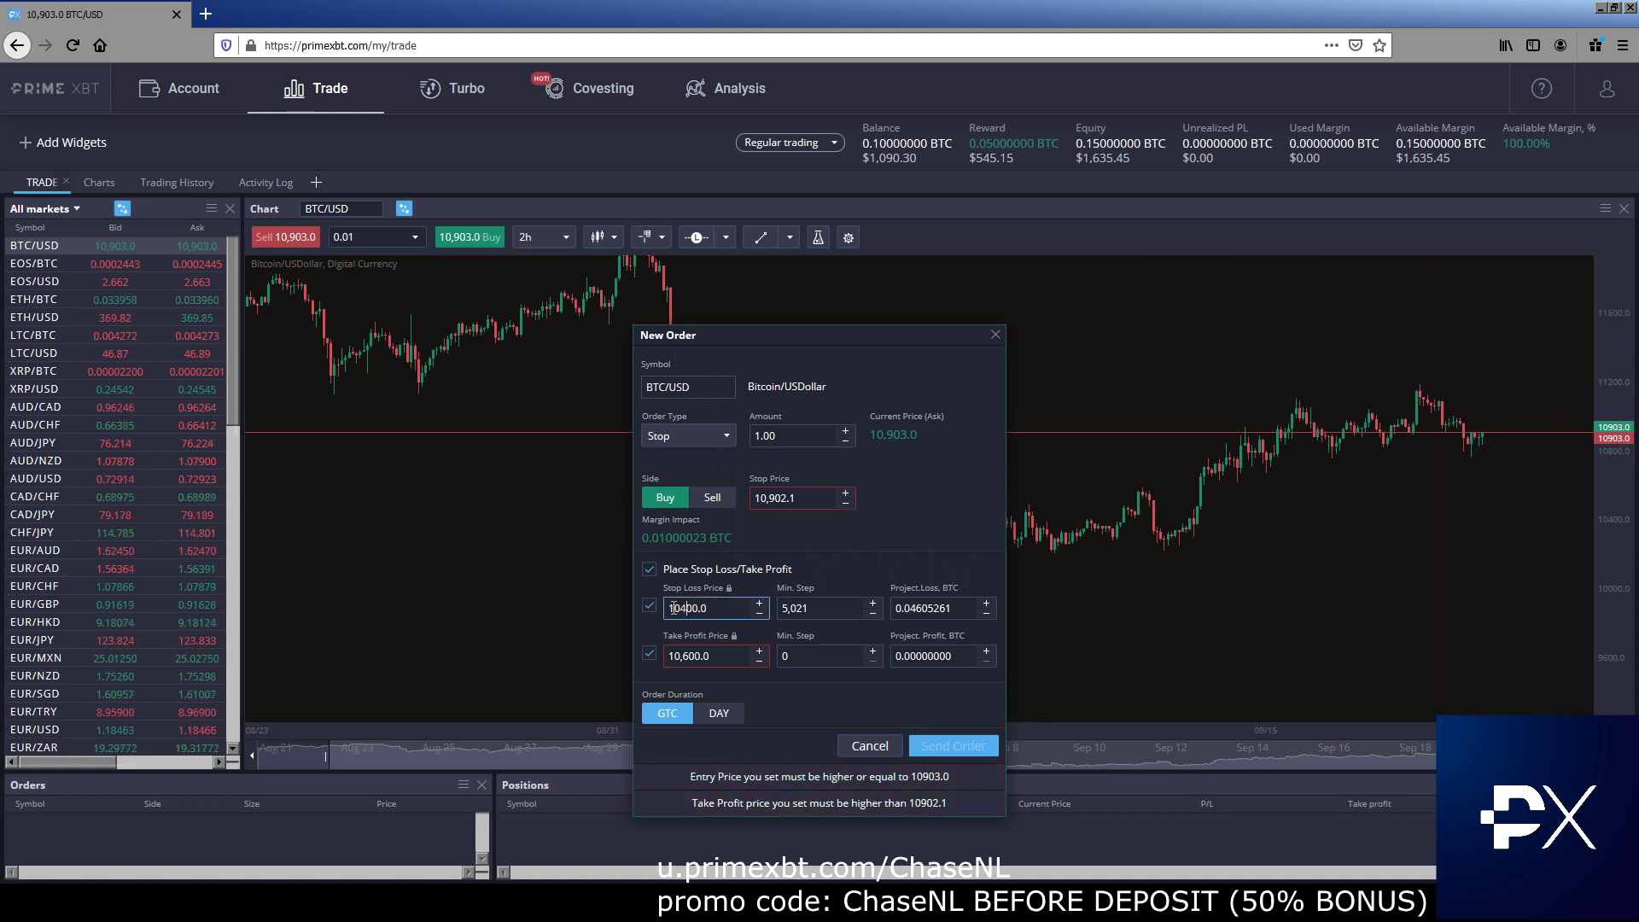
left_click_drag(668, 608, 681, 608)
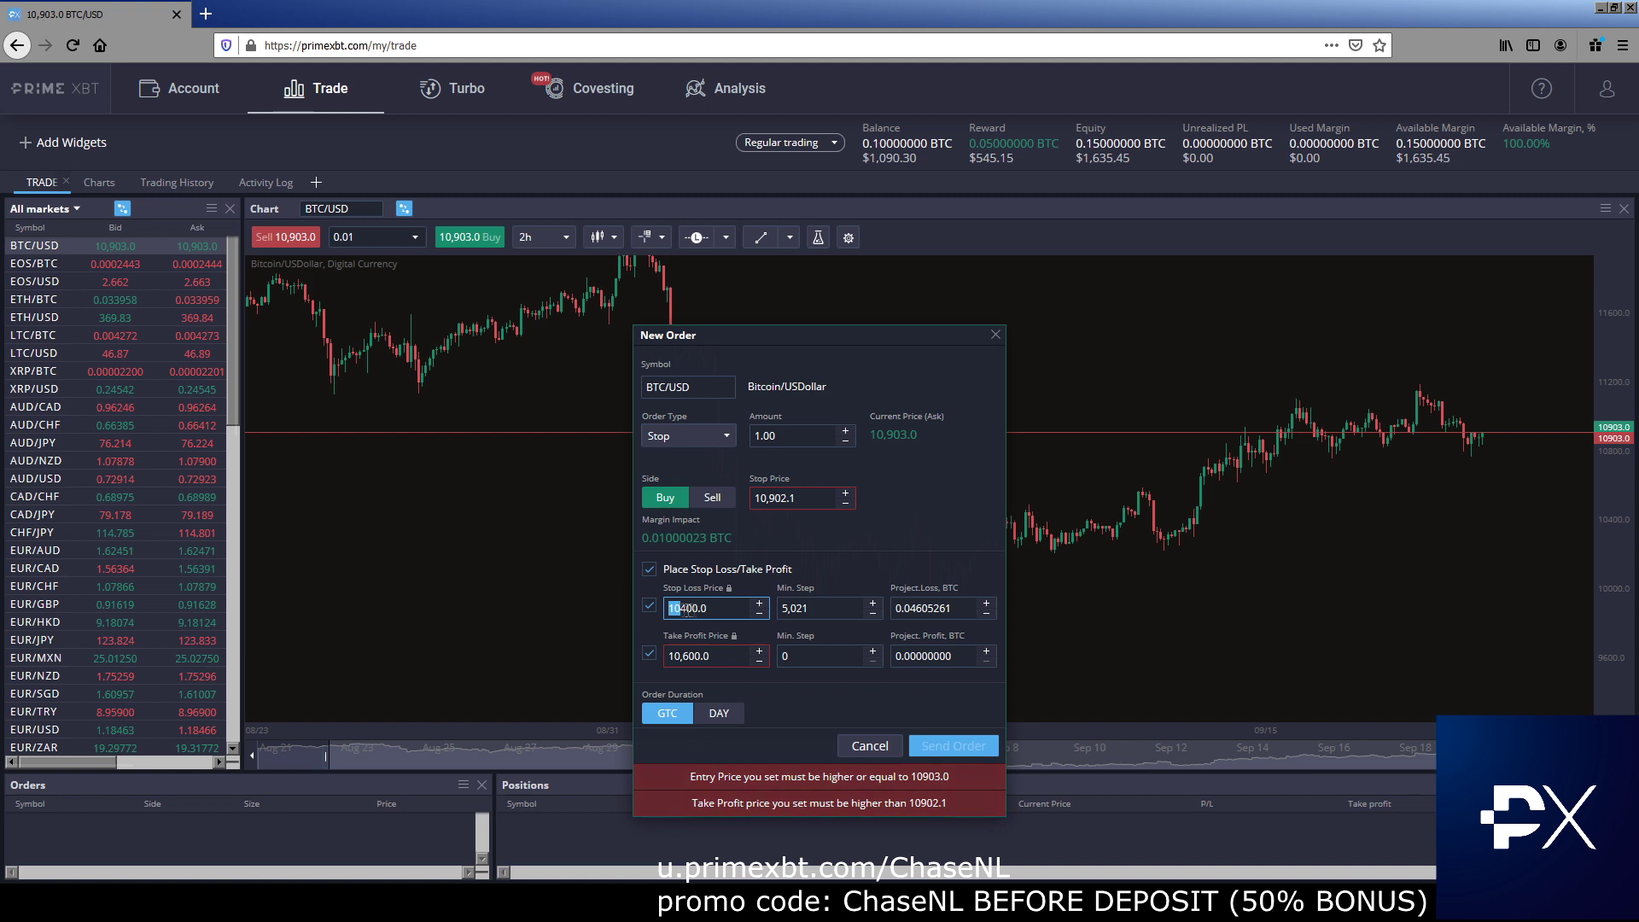
type("11")
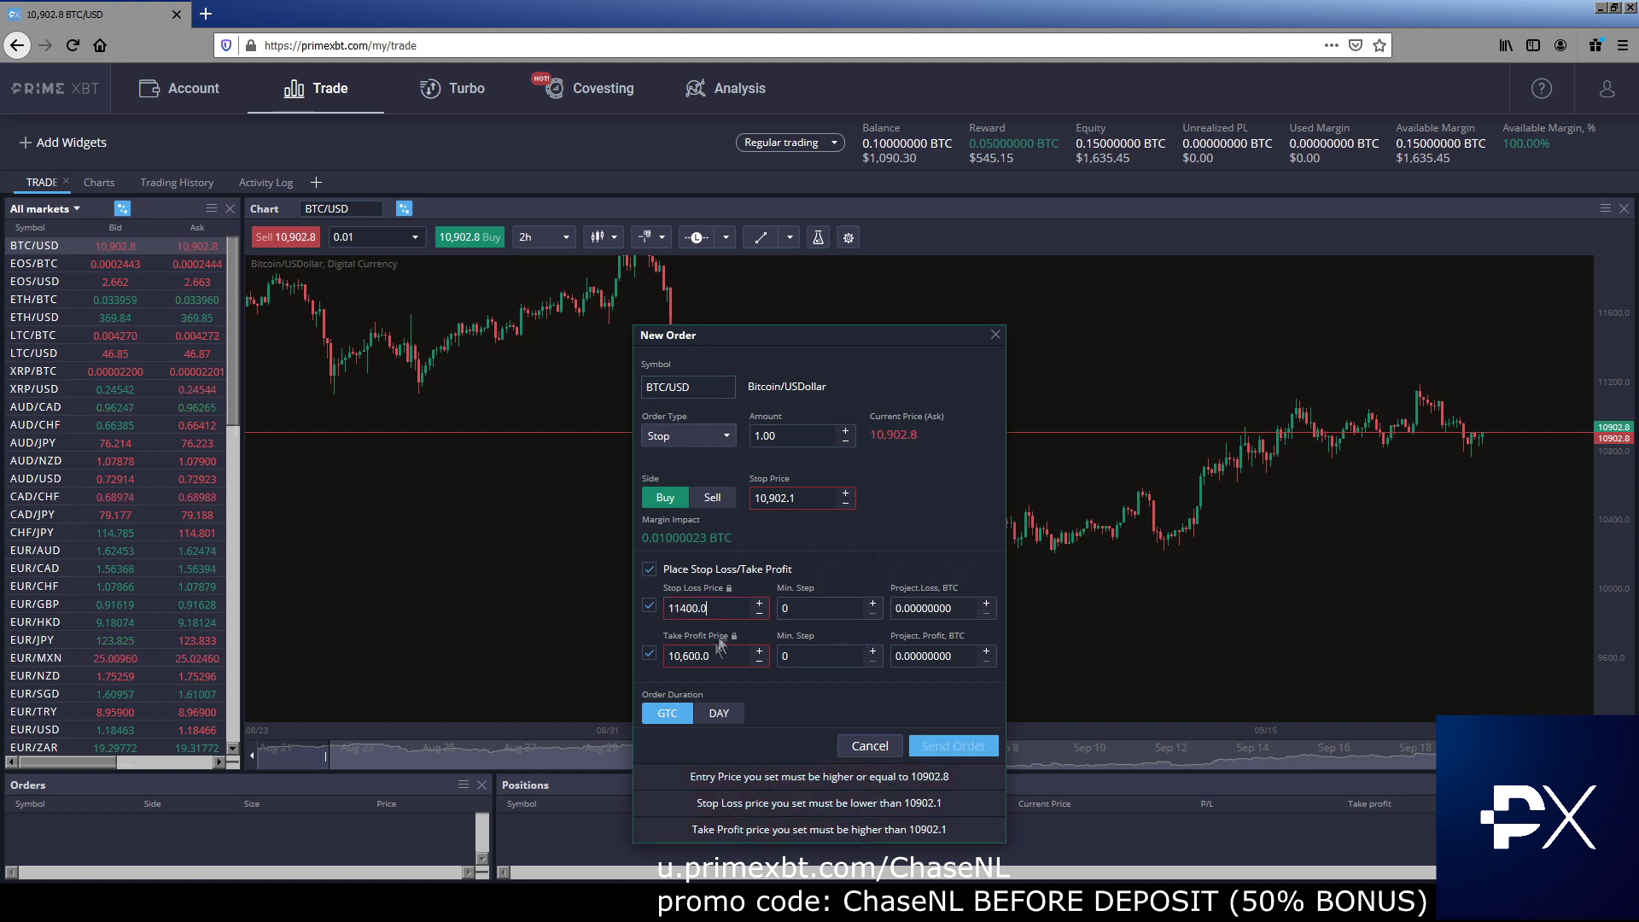
left_click_drag(725, 655, 654, 652)
key("BackSpace")
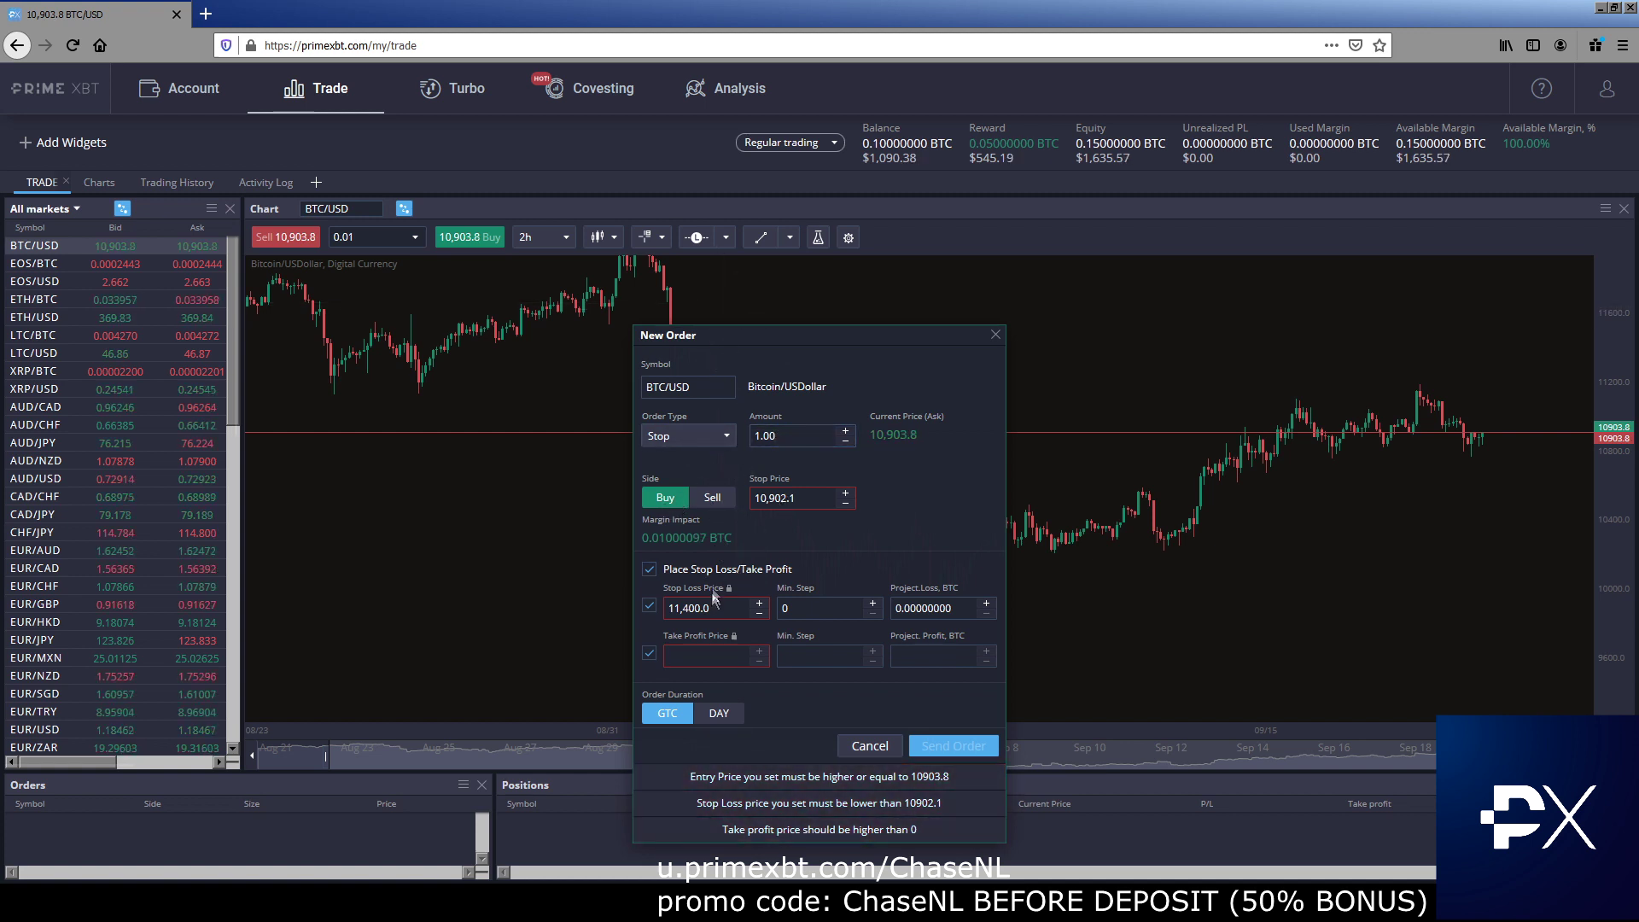
triple_click(818, 499)
type("10500.0")
Enter stop price 11,400.0, stop loss 10,999.0 and take profit 14,000.0.
double_click(756, 503)
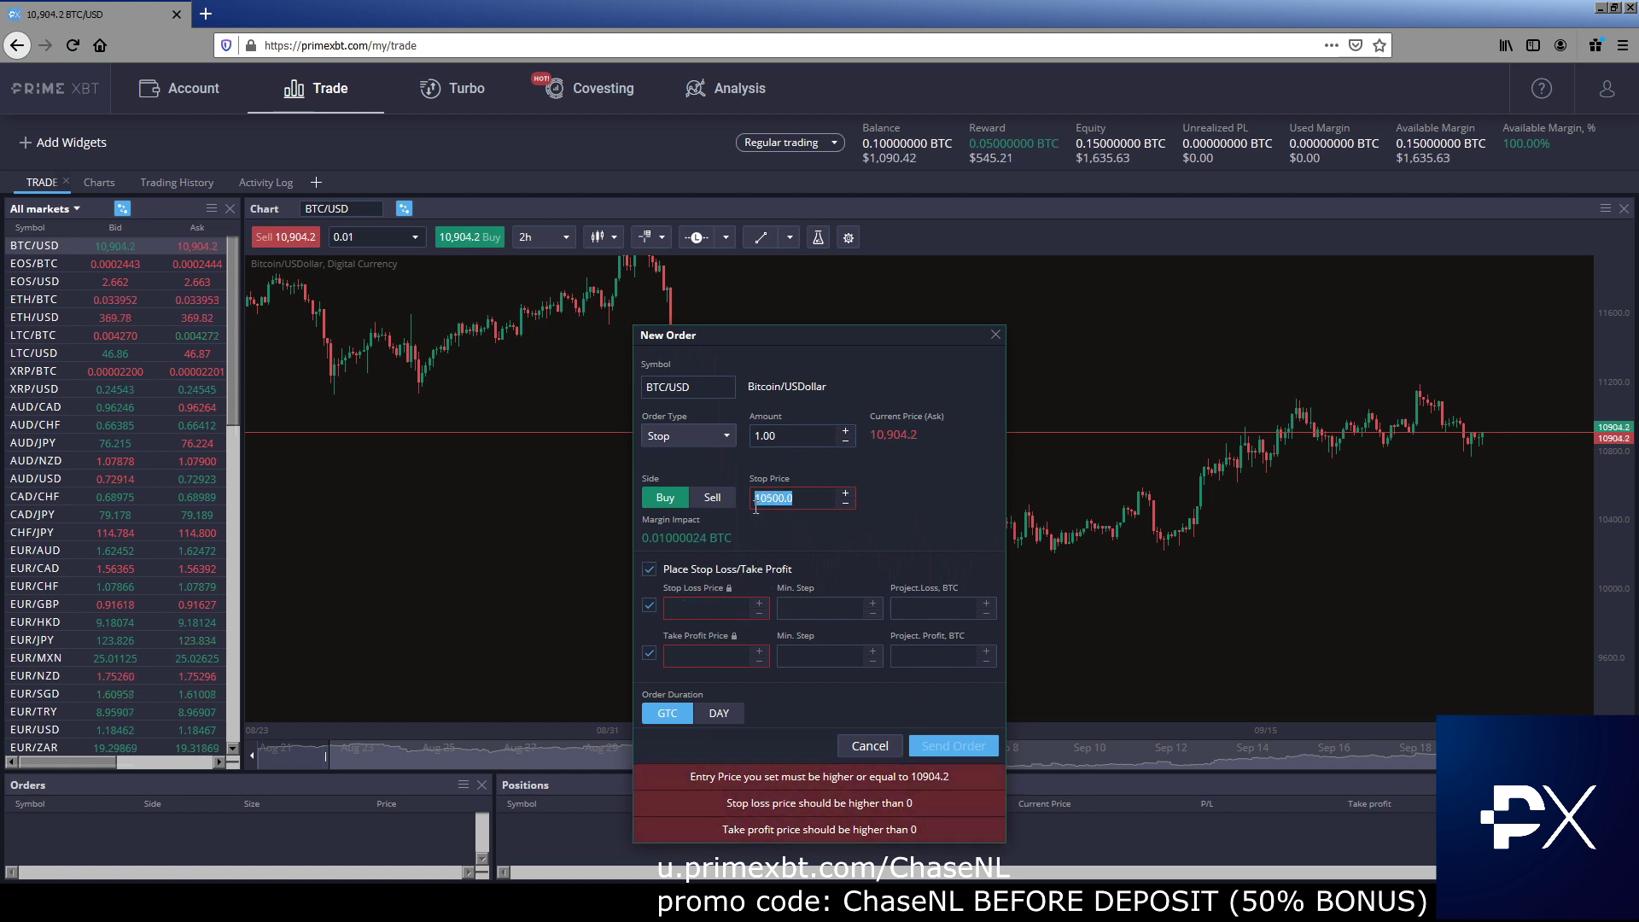
type("1400.0")
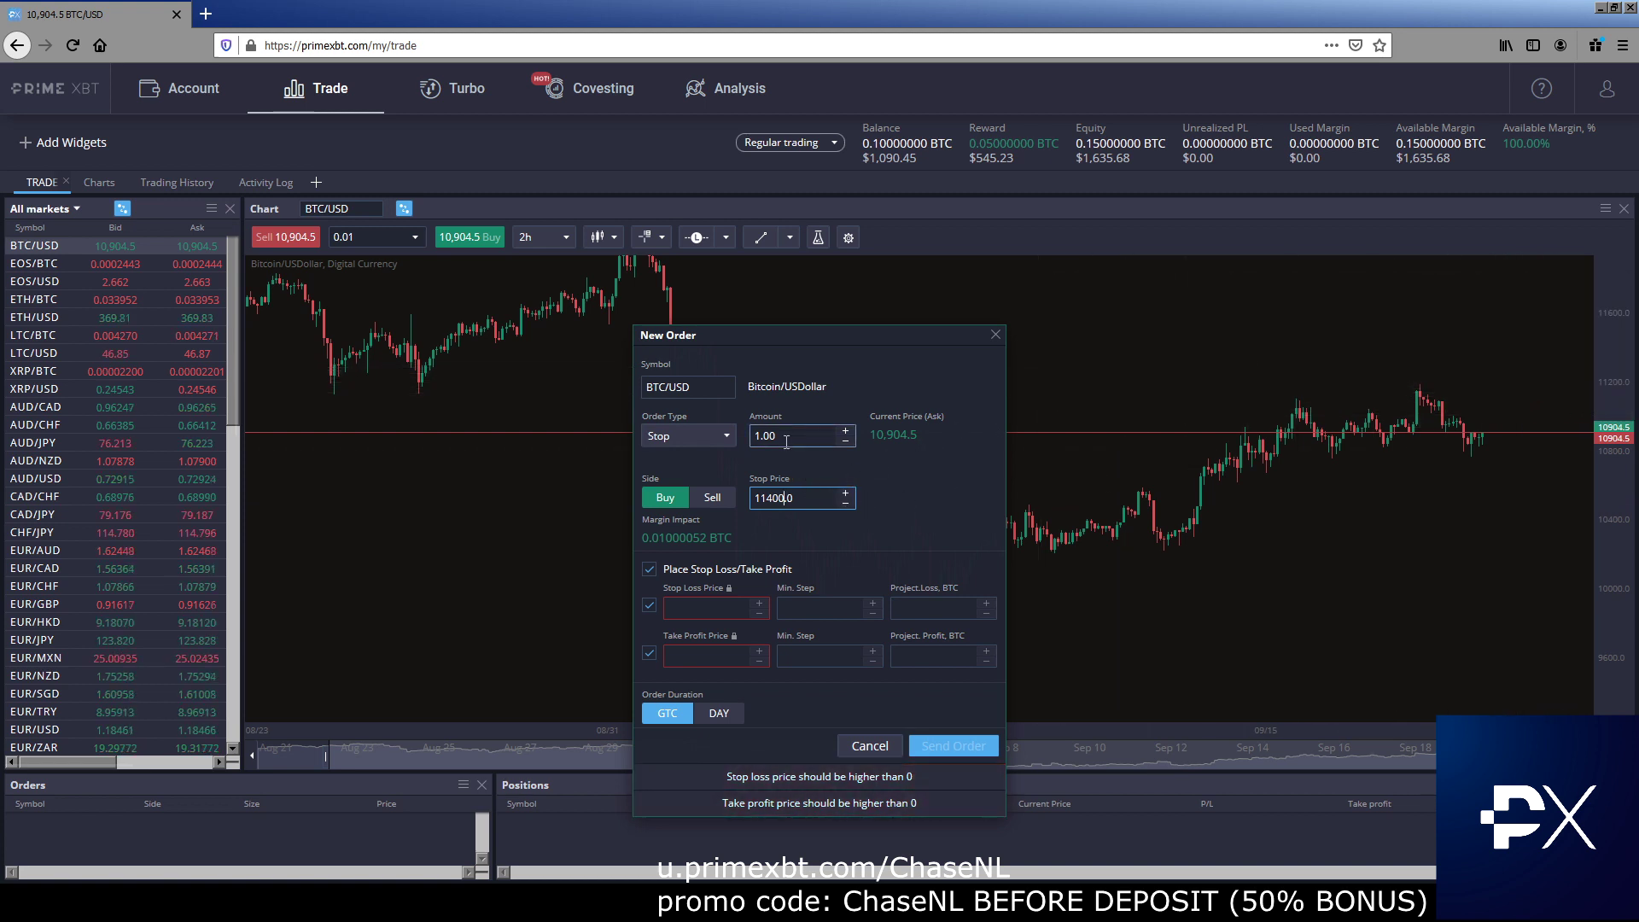
left_click(710, 609)
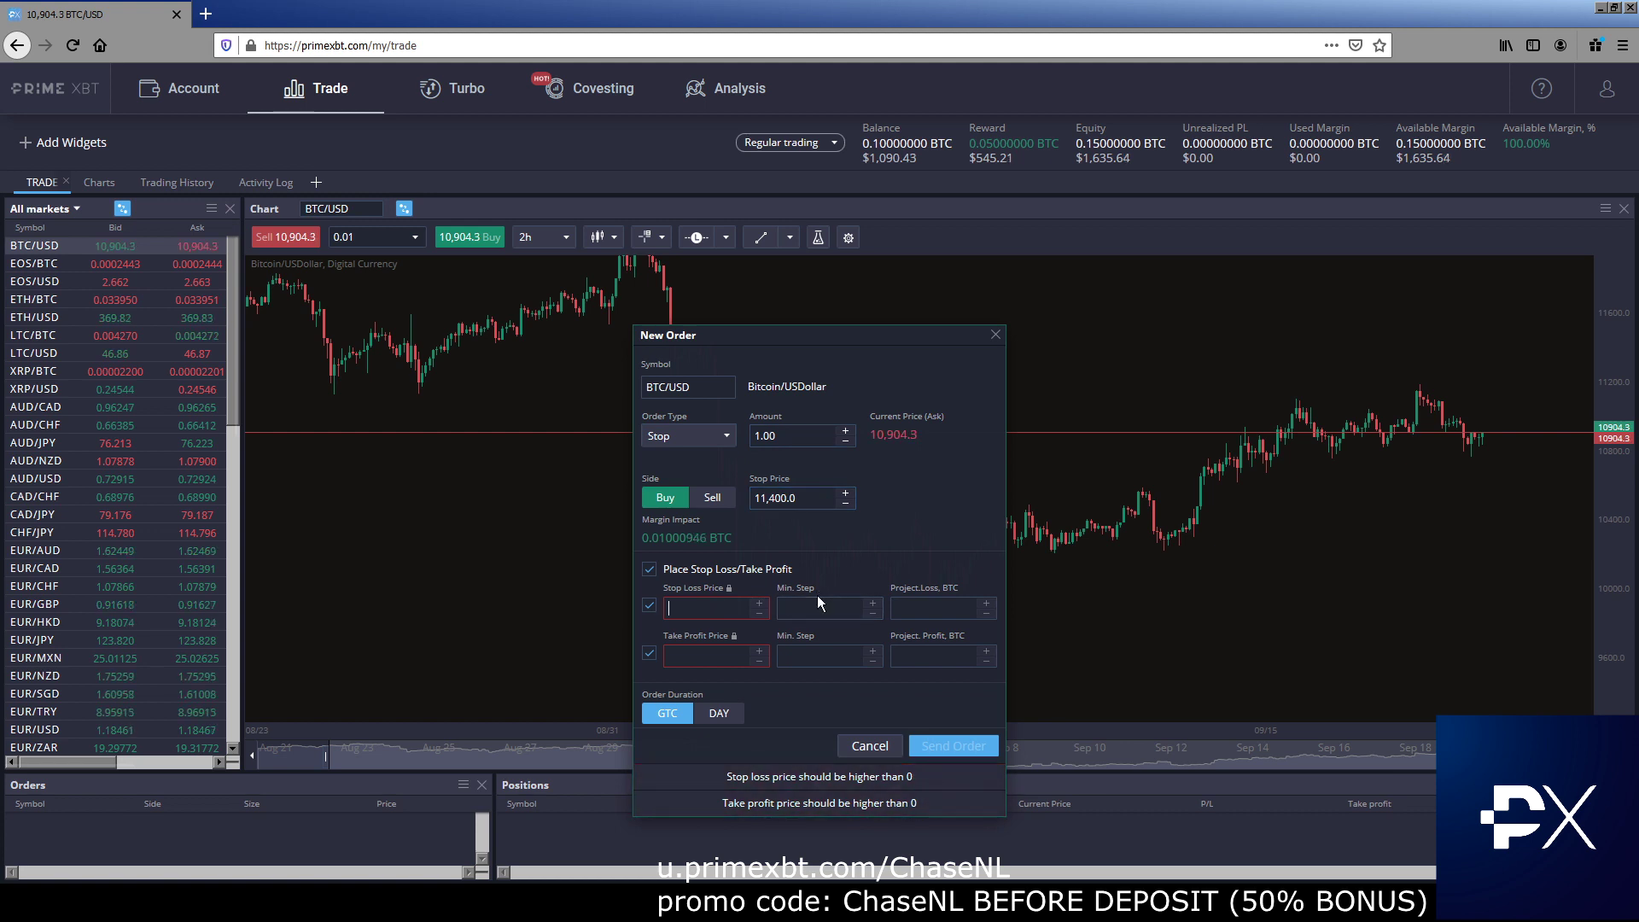
type("10.0")
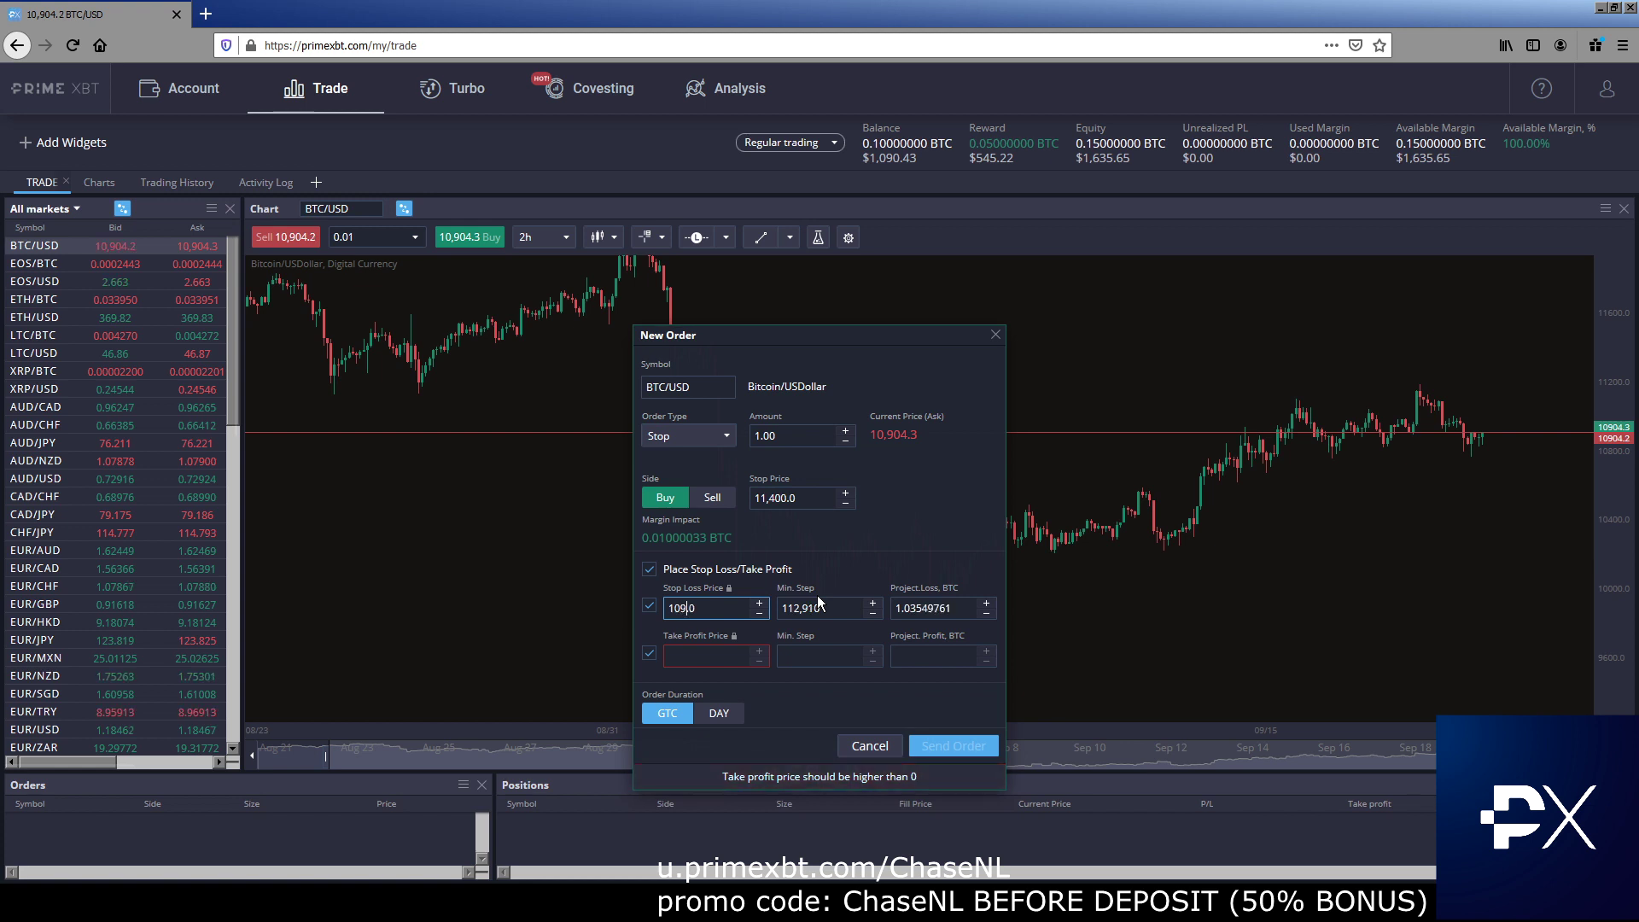
type("999")
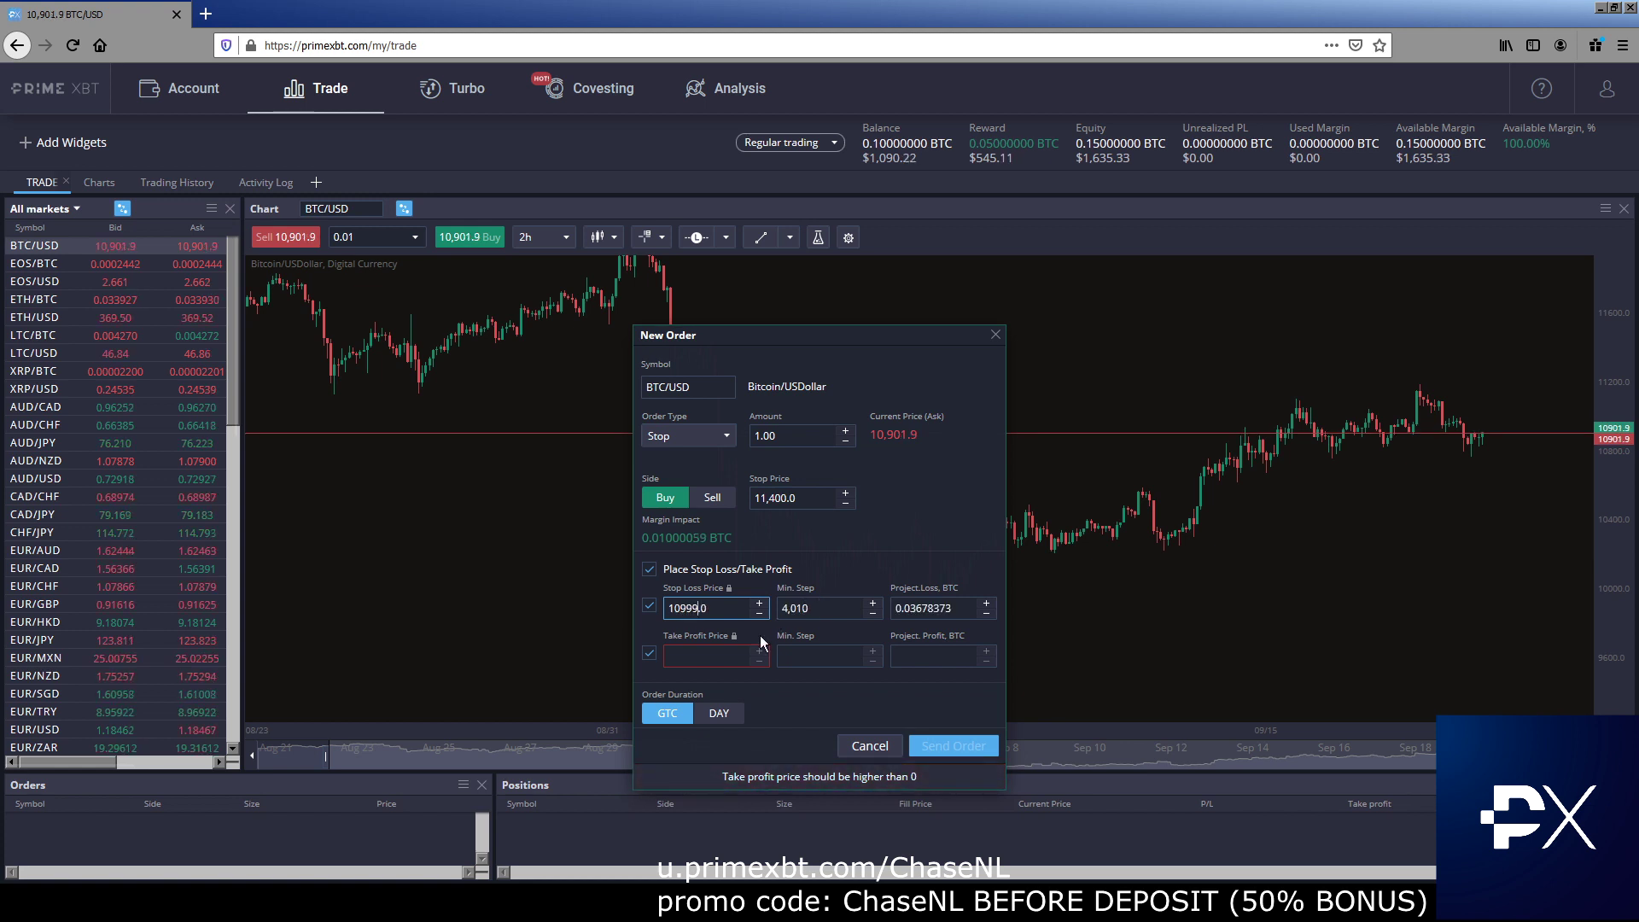
left_click(736, 655)
type("14000")
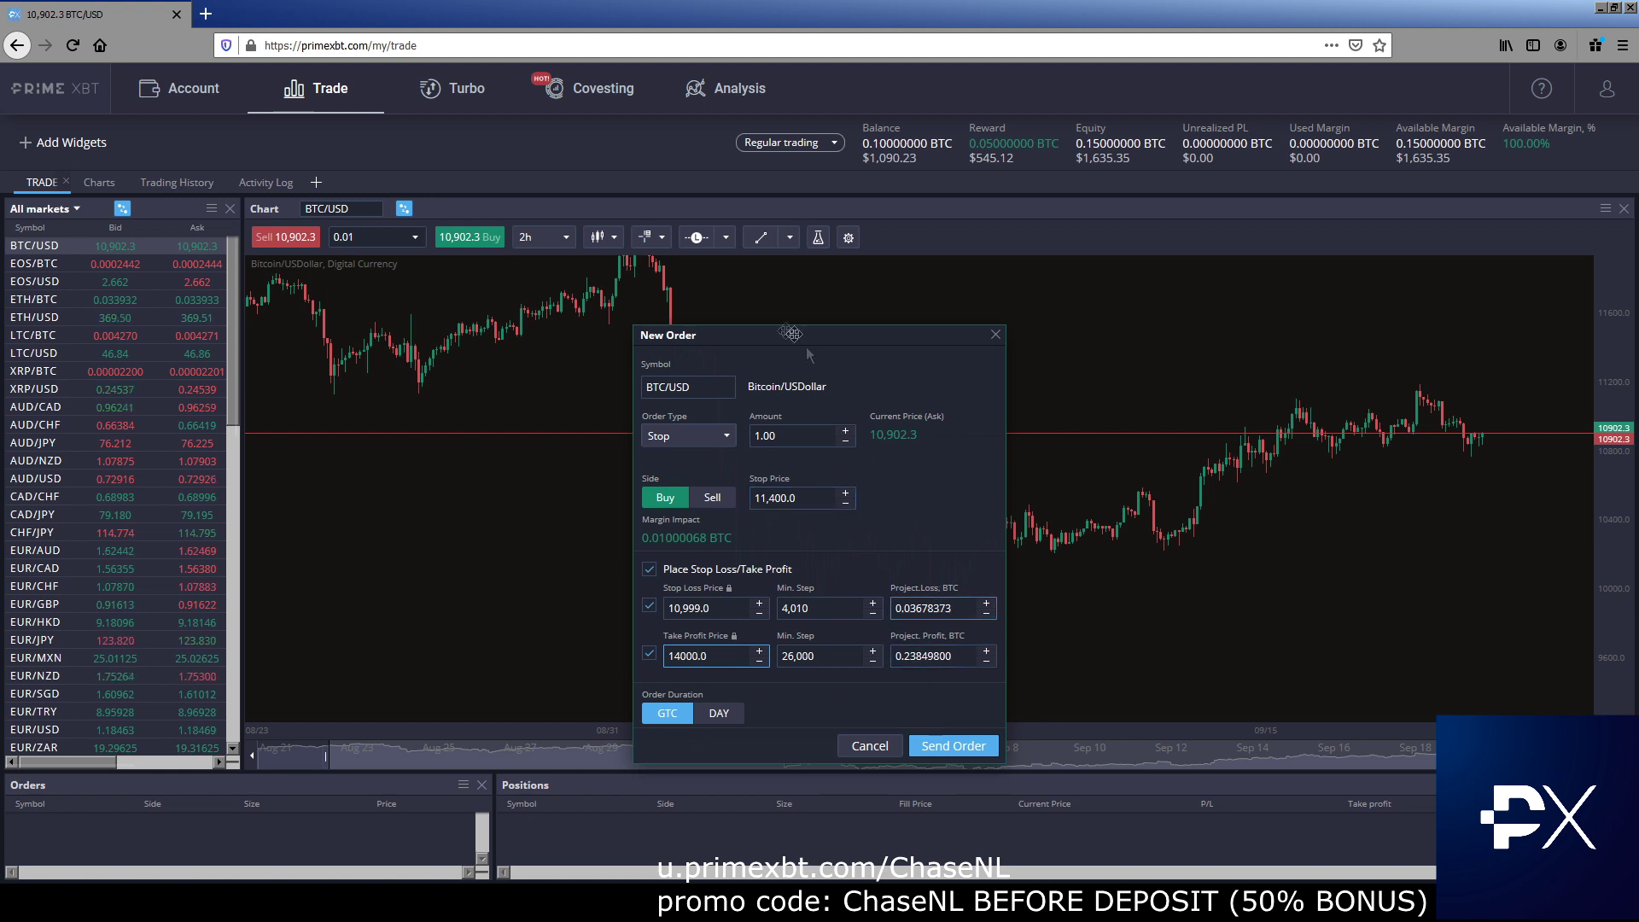
Make the order an OCO with stop price 11,400.0 and limit price 10,500.0.
left_click(688, 435)
left_click(674, 529)
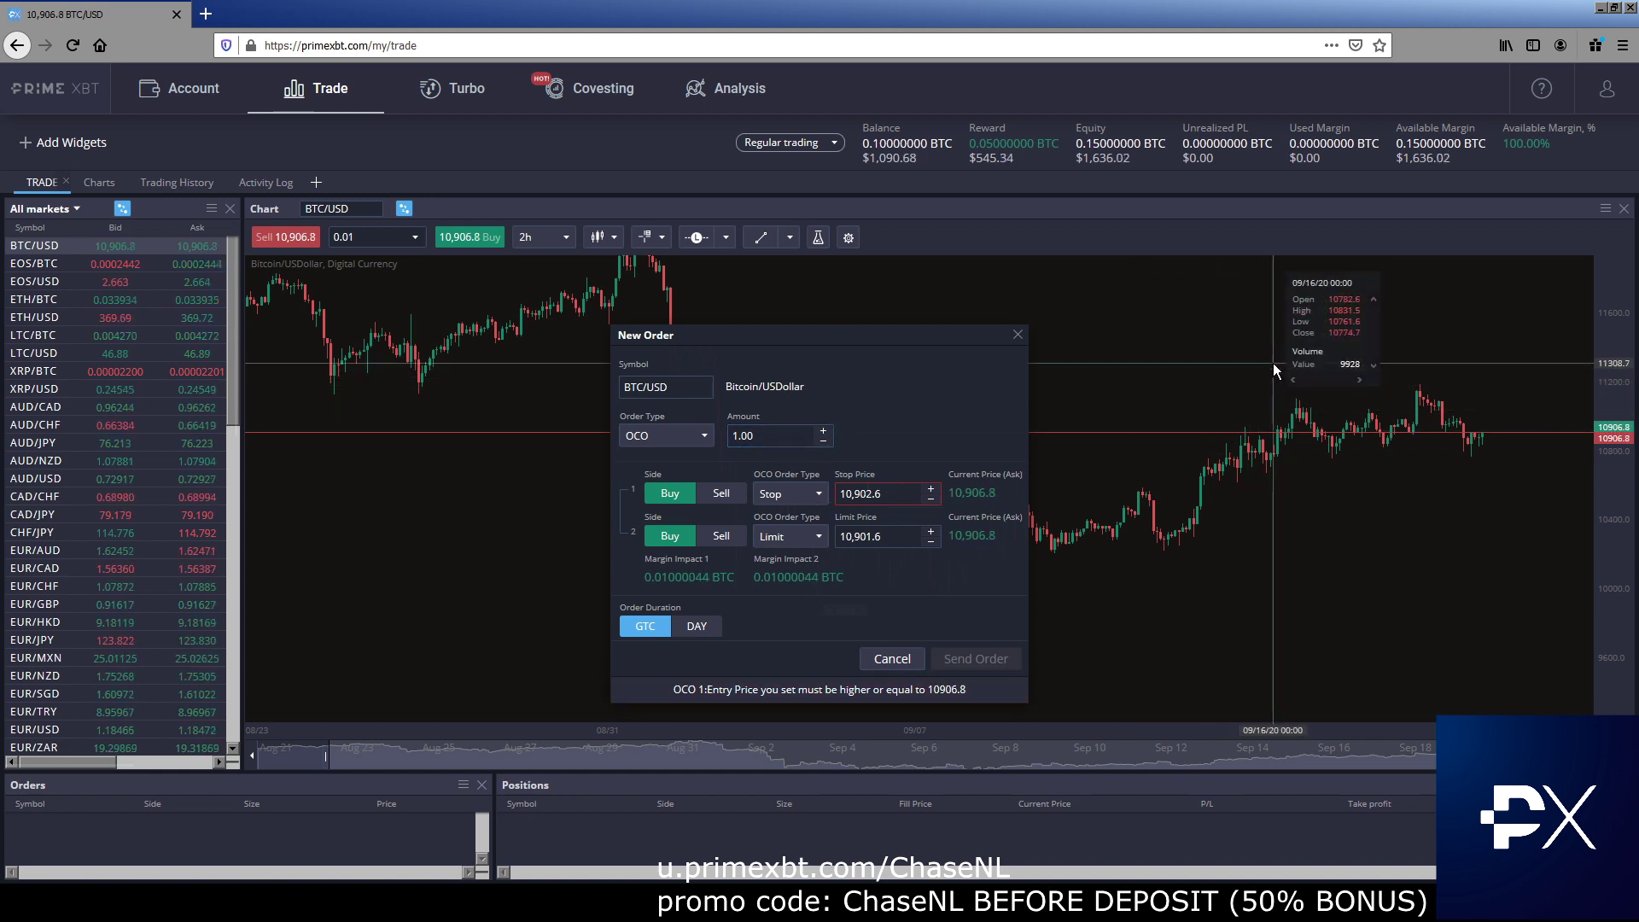
left_click(866, 493)
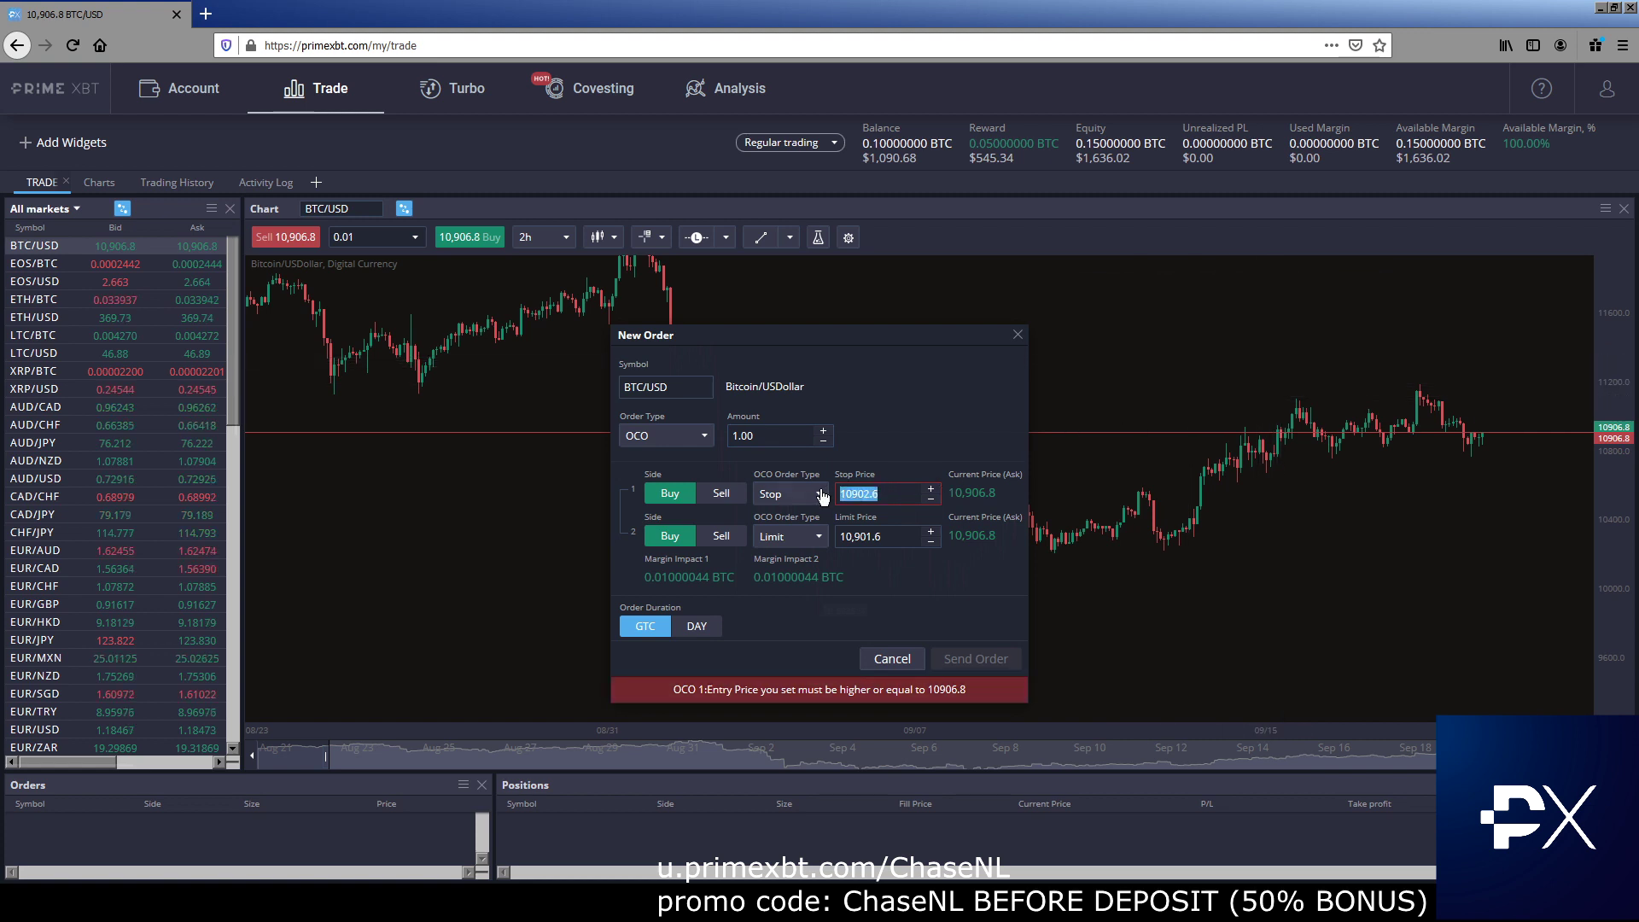
type("11400.0")
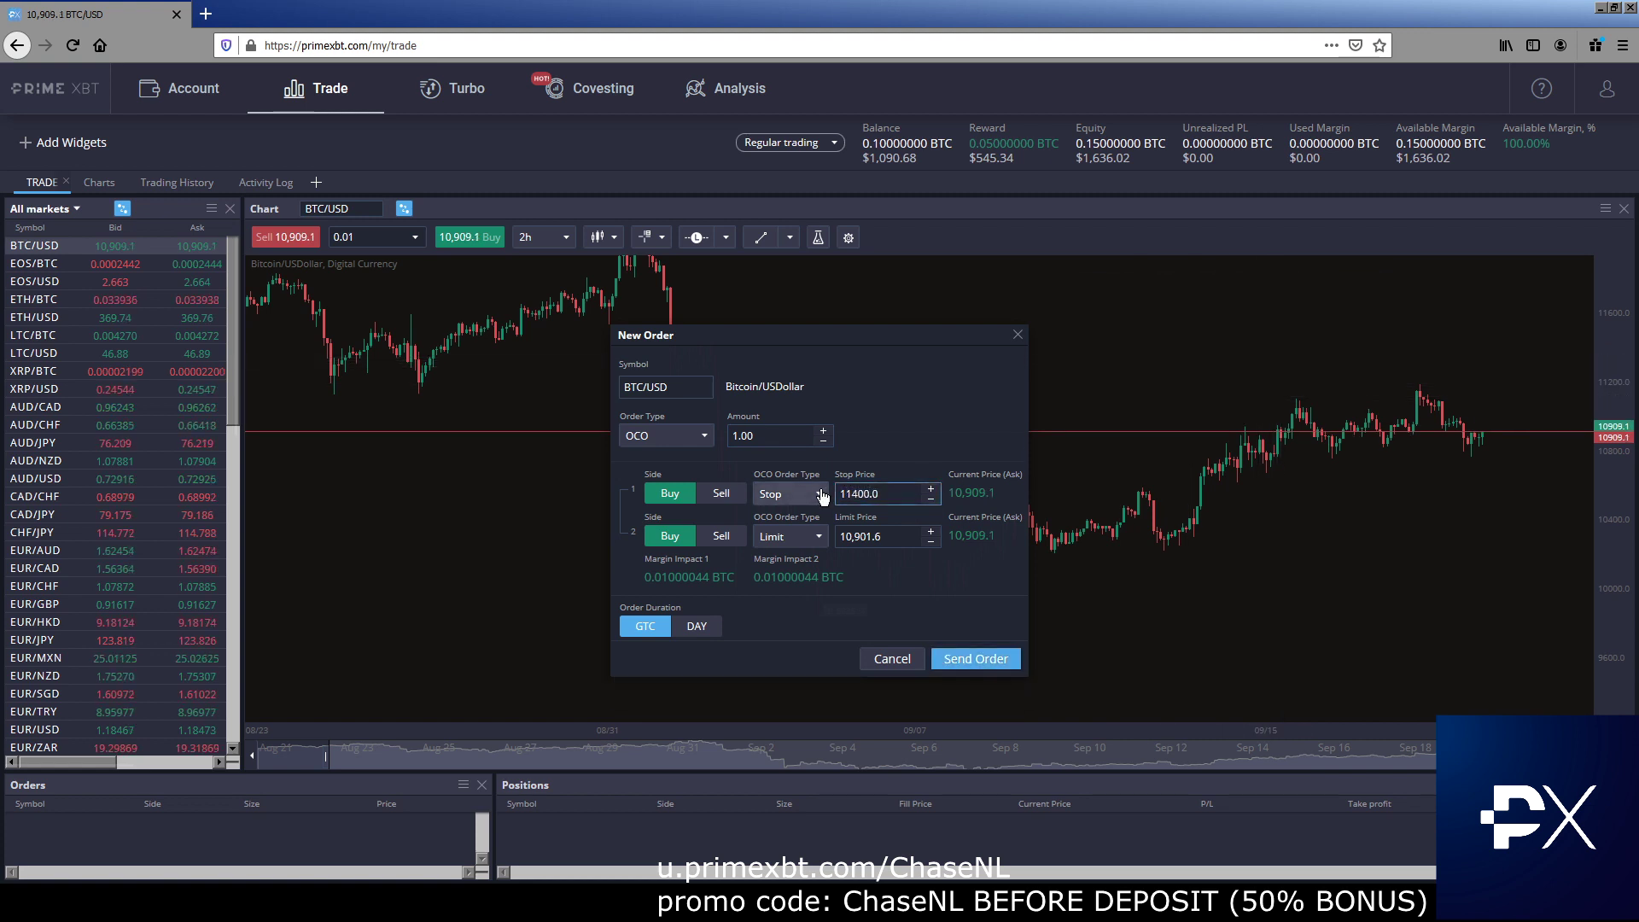
key("Tab")
type("1.0")
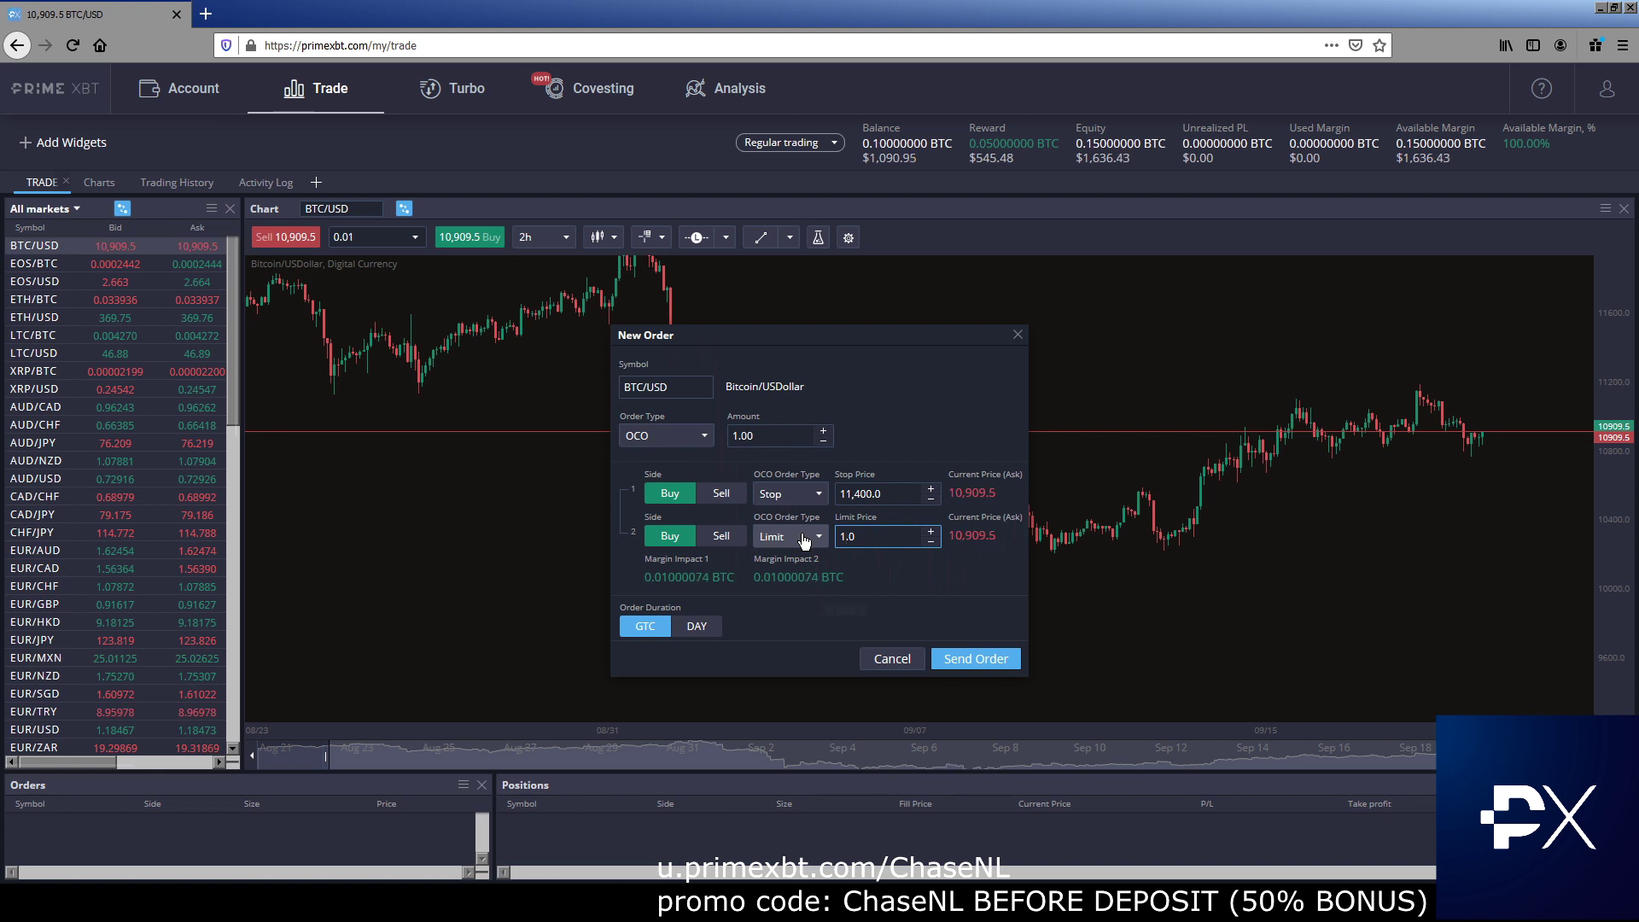
key("BackSpace")
type("500")
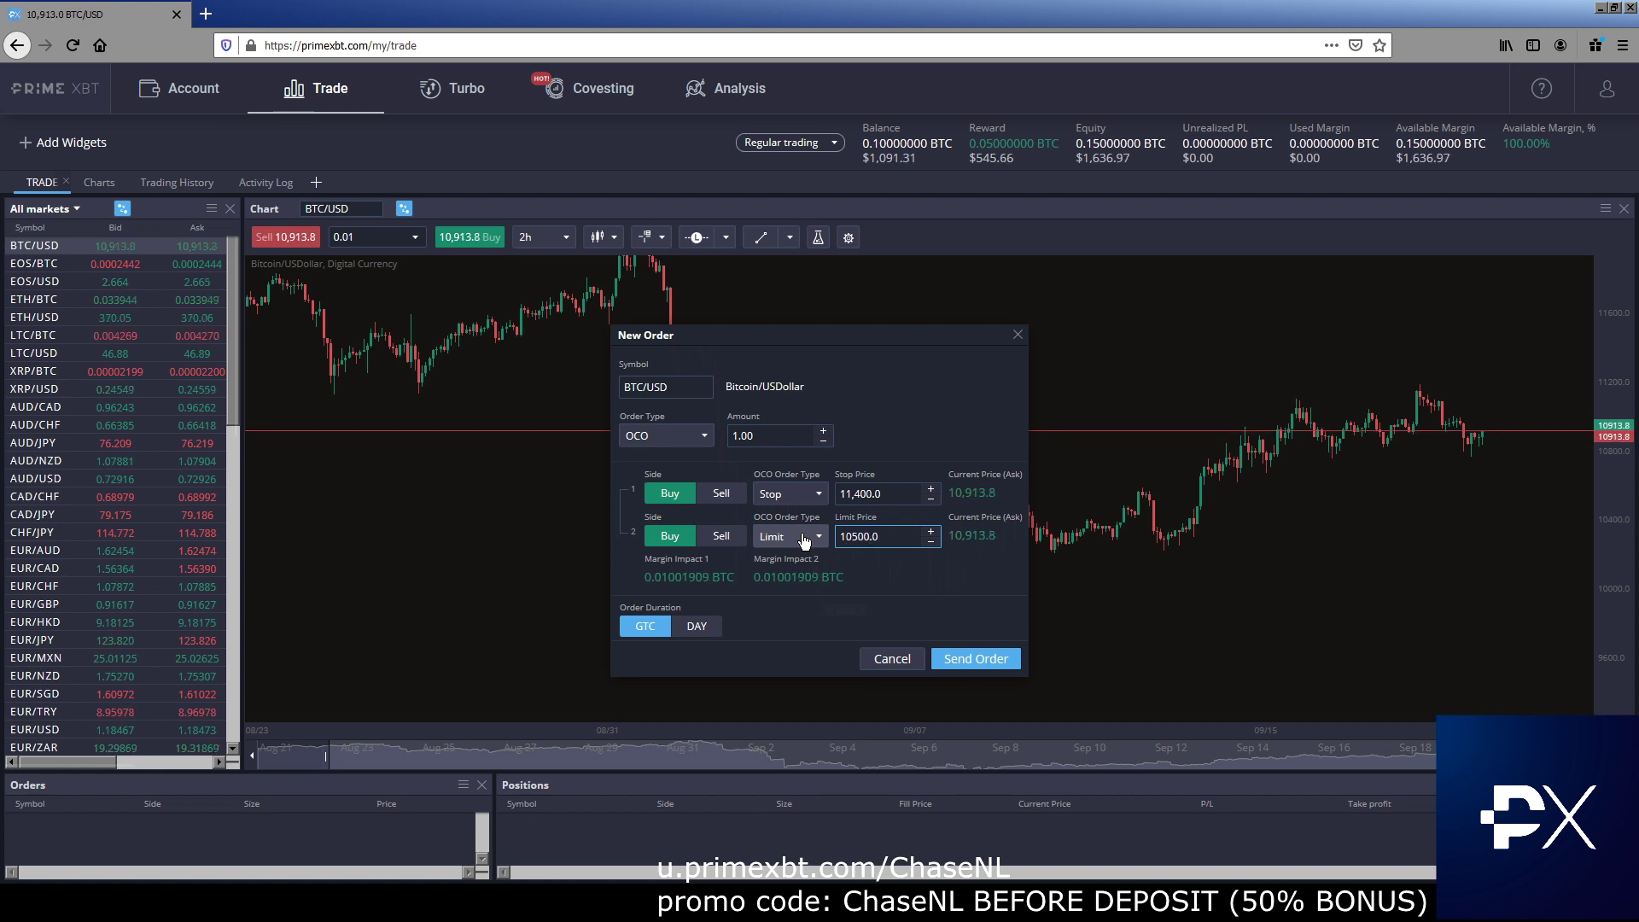
left_click(934, 575)
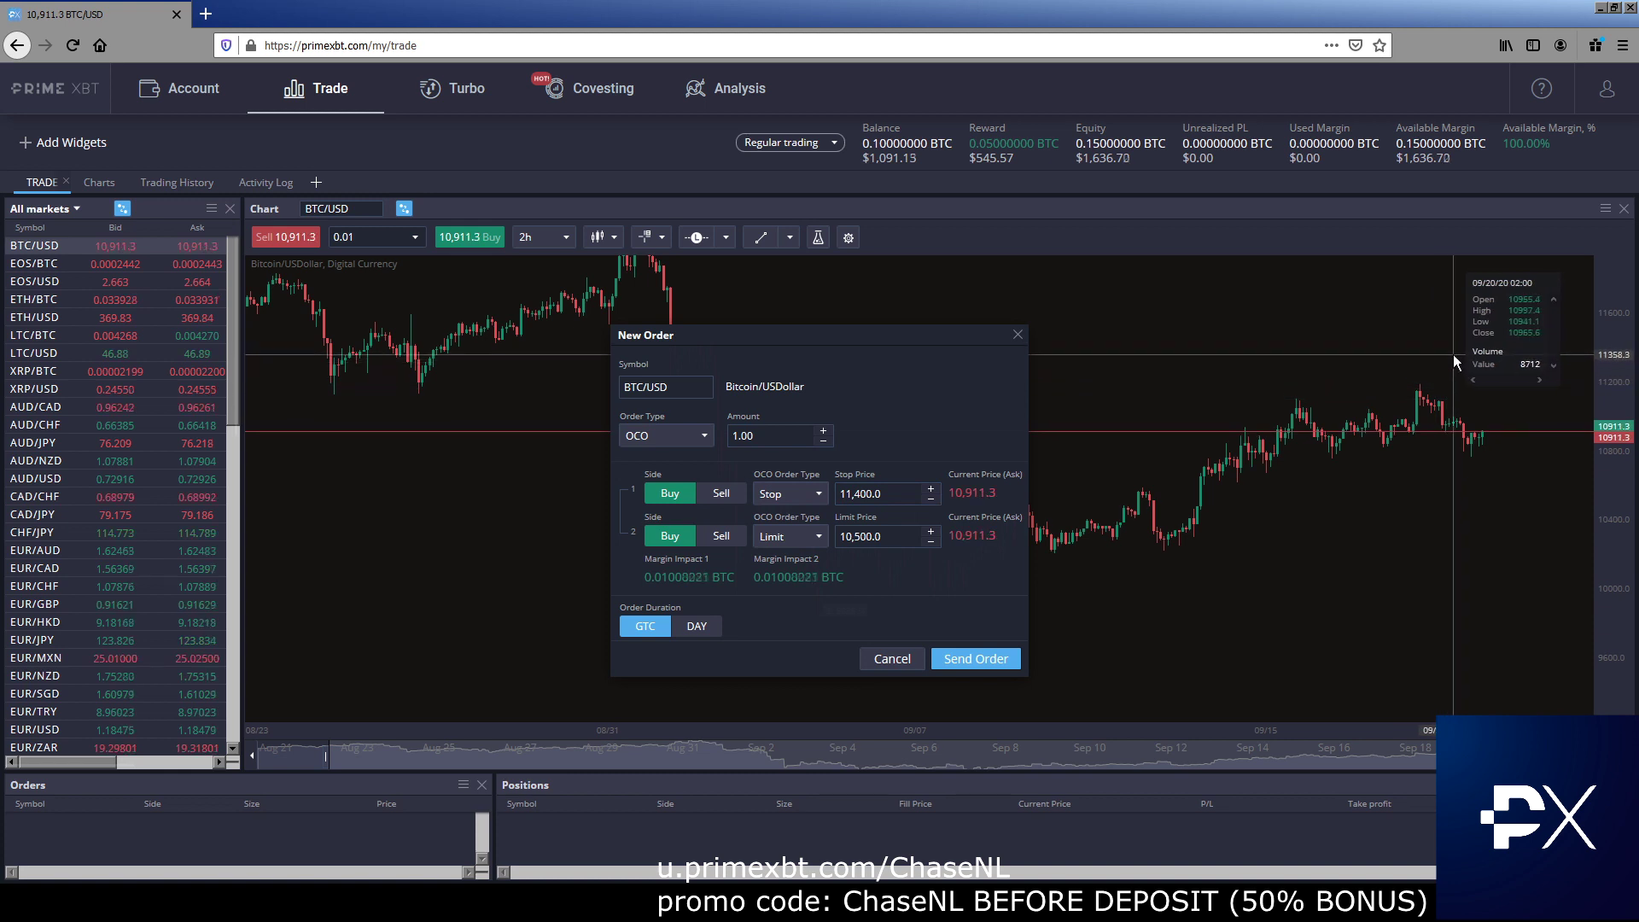
Check the 1.00 order amount and the limit and stop price entries.
left_click(751, 434)
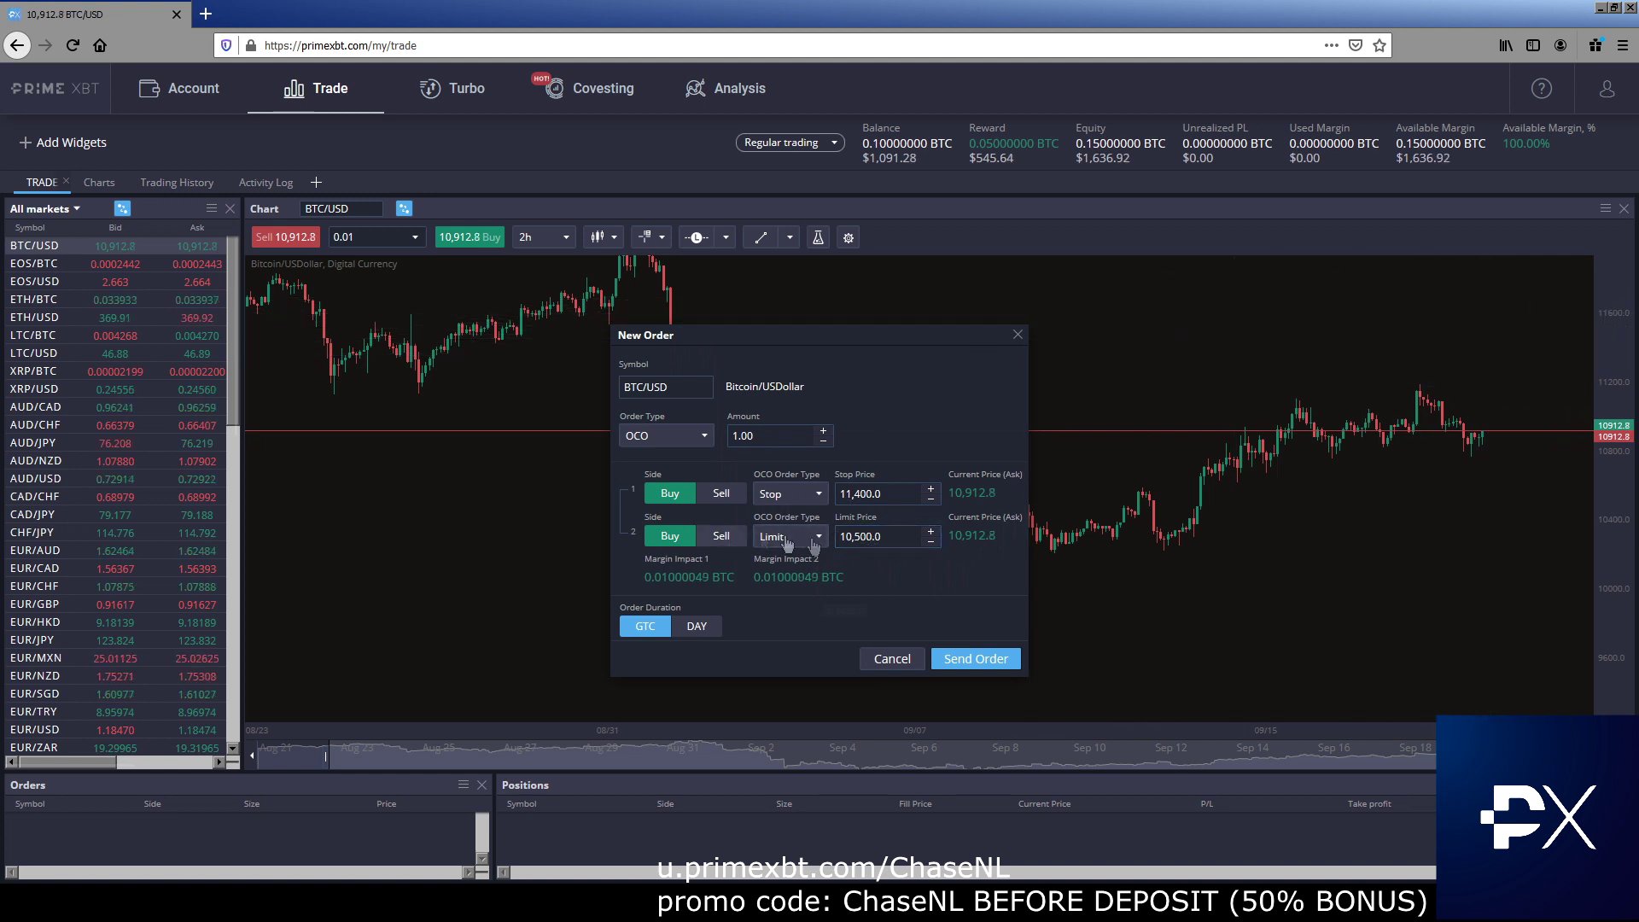
left_click(864, 535)
left_click(861, 489)
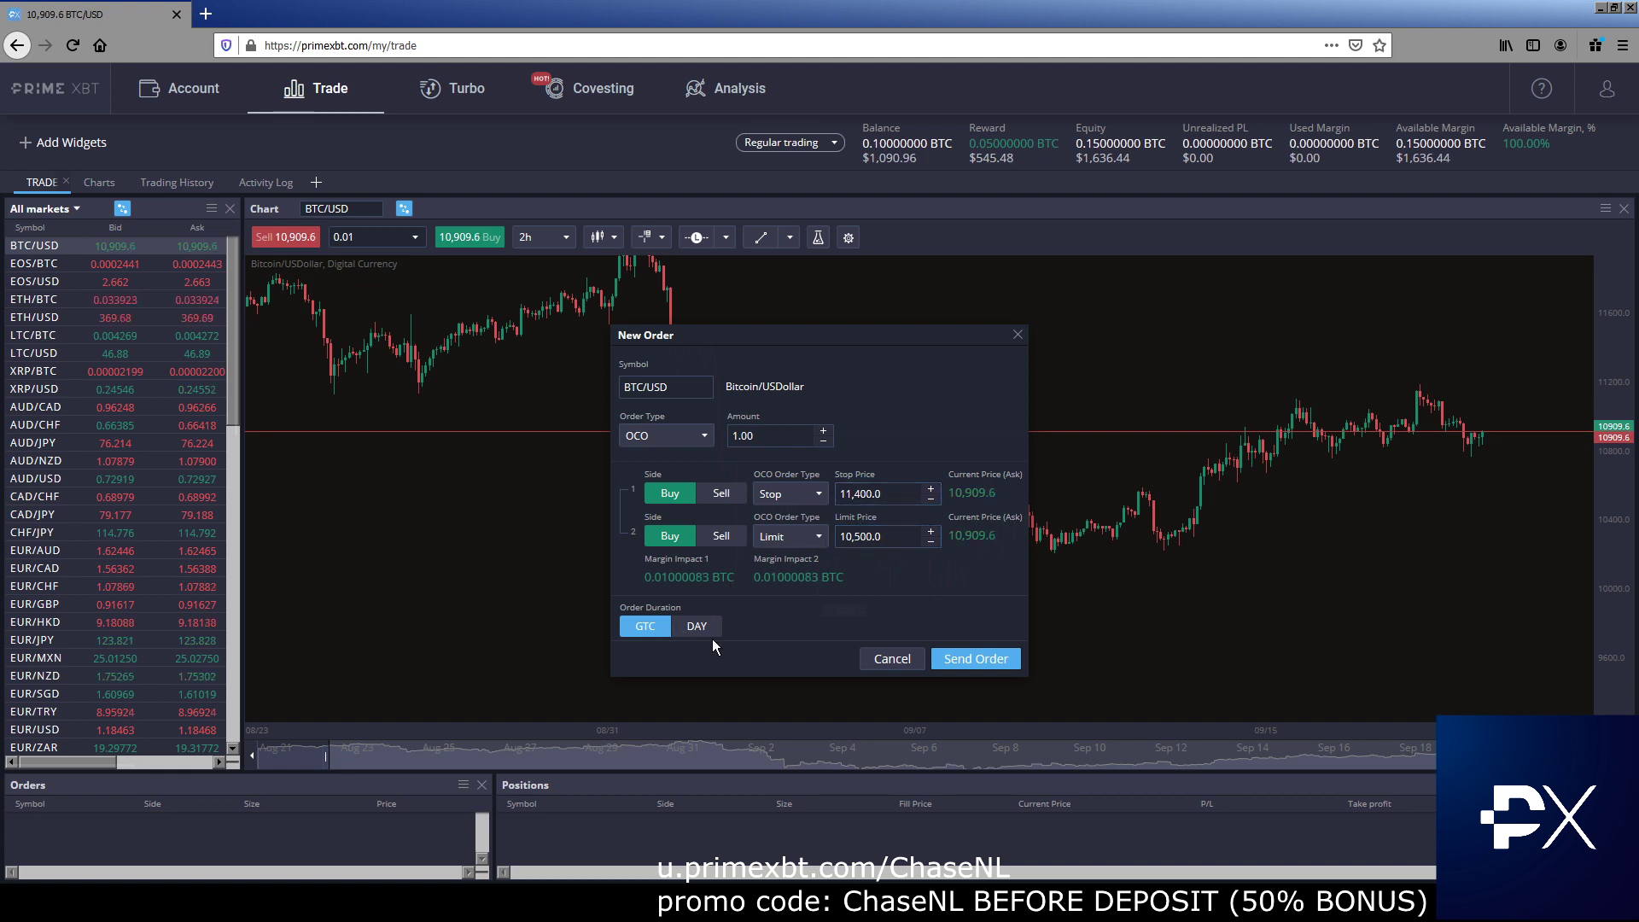
left_click(707, 438)
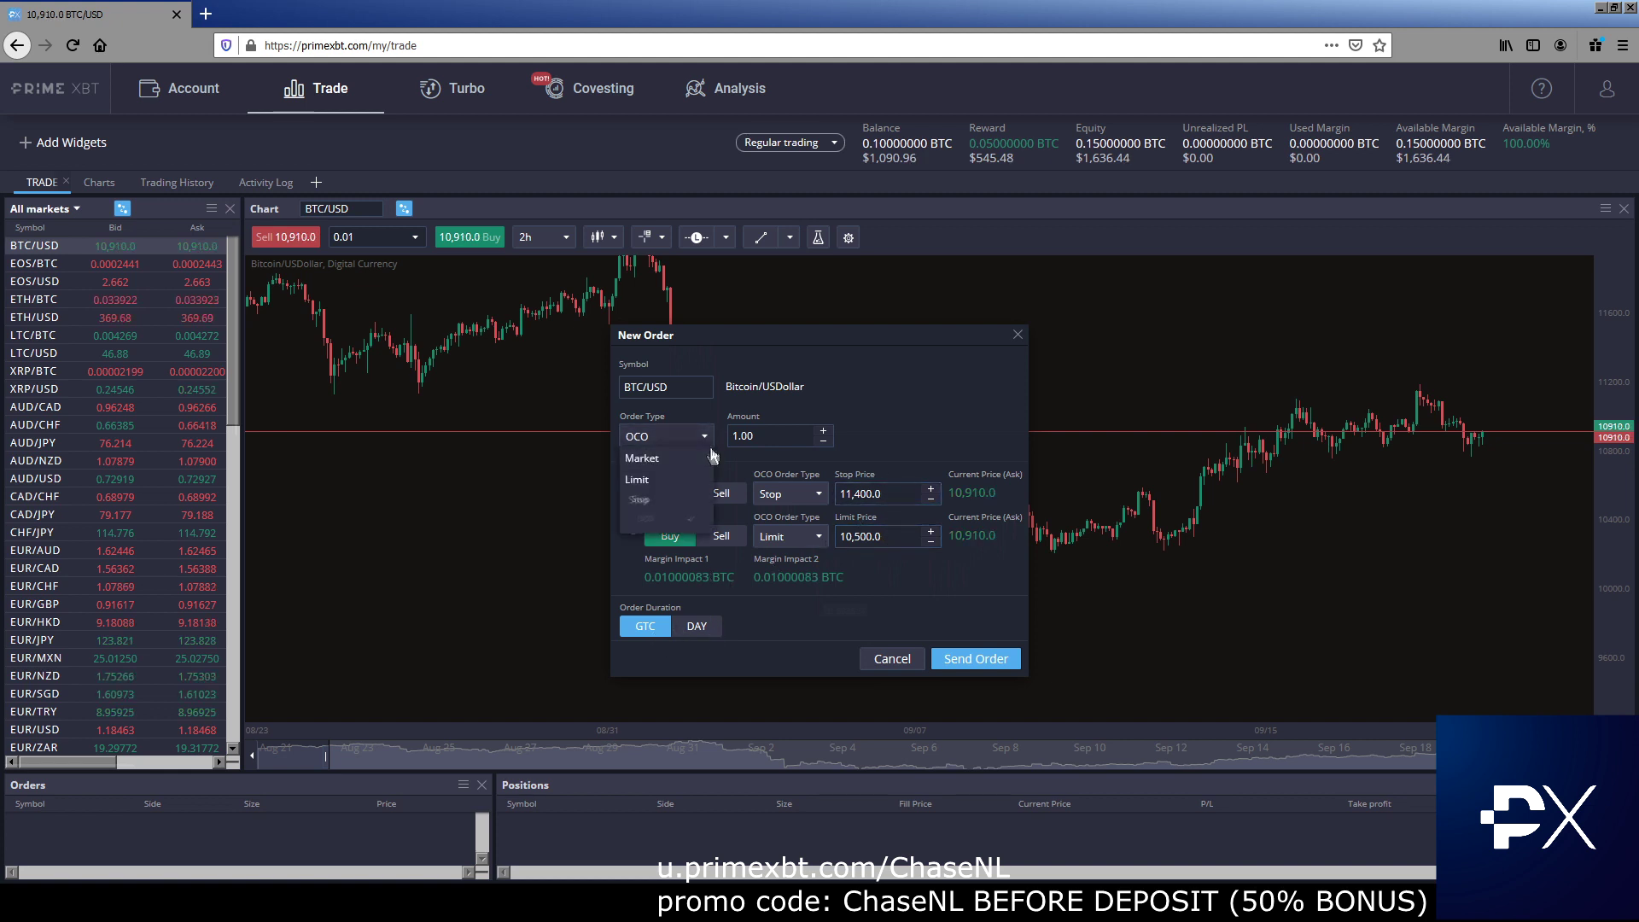
Switch the order type to Stop, then close the New Order form without placing it.
left_click(680, 500)
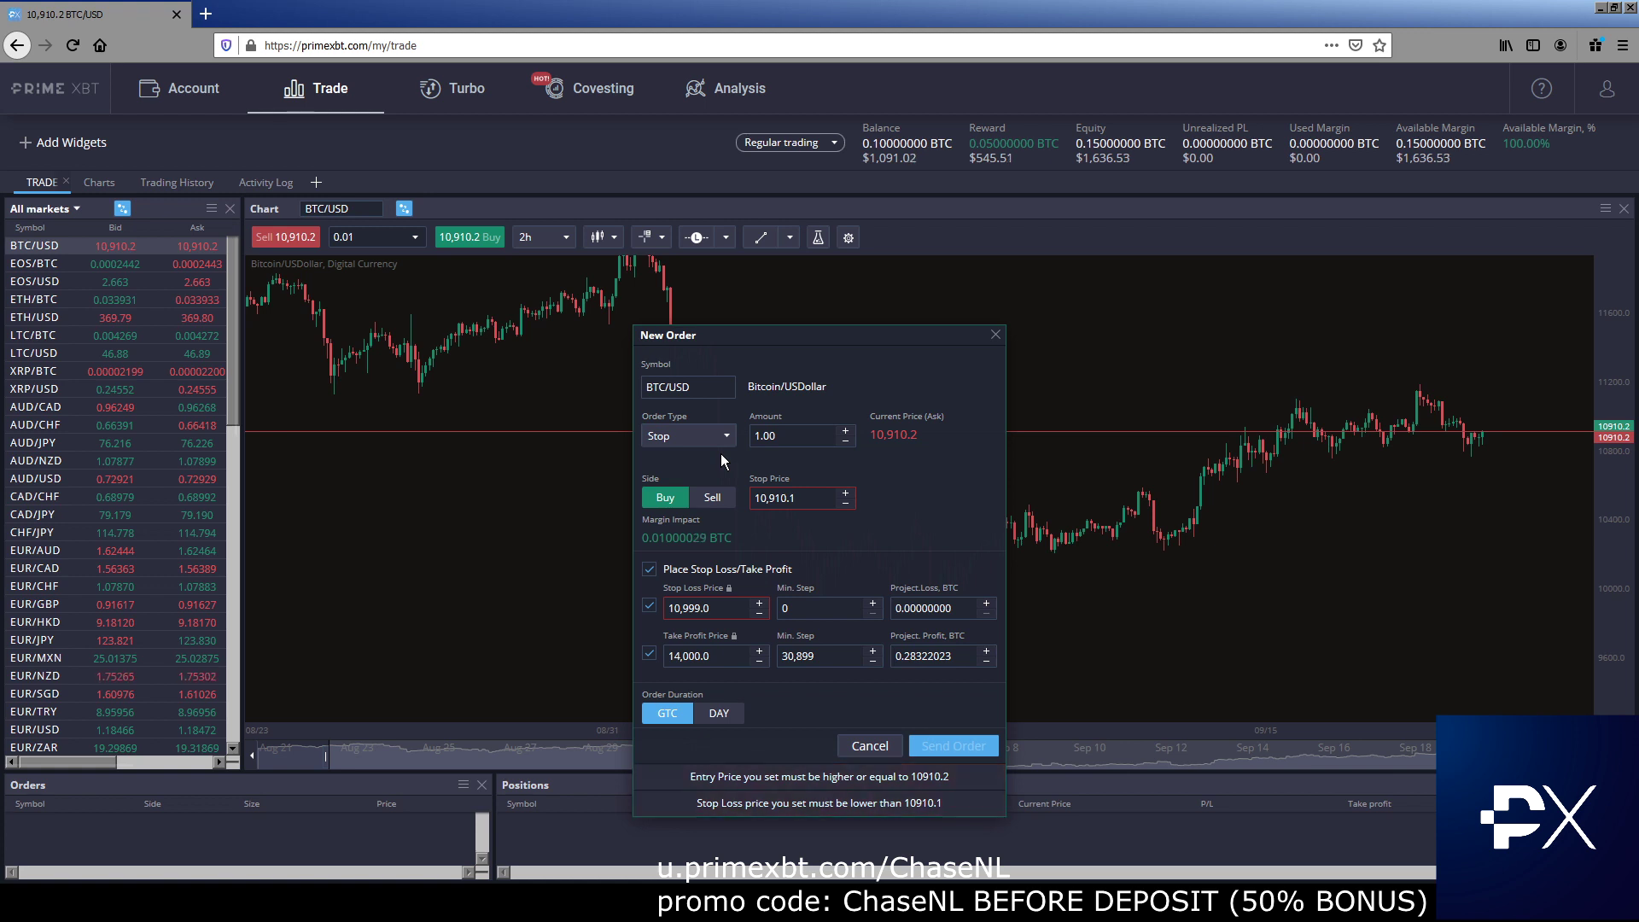
left_click(707, 439)
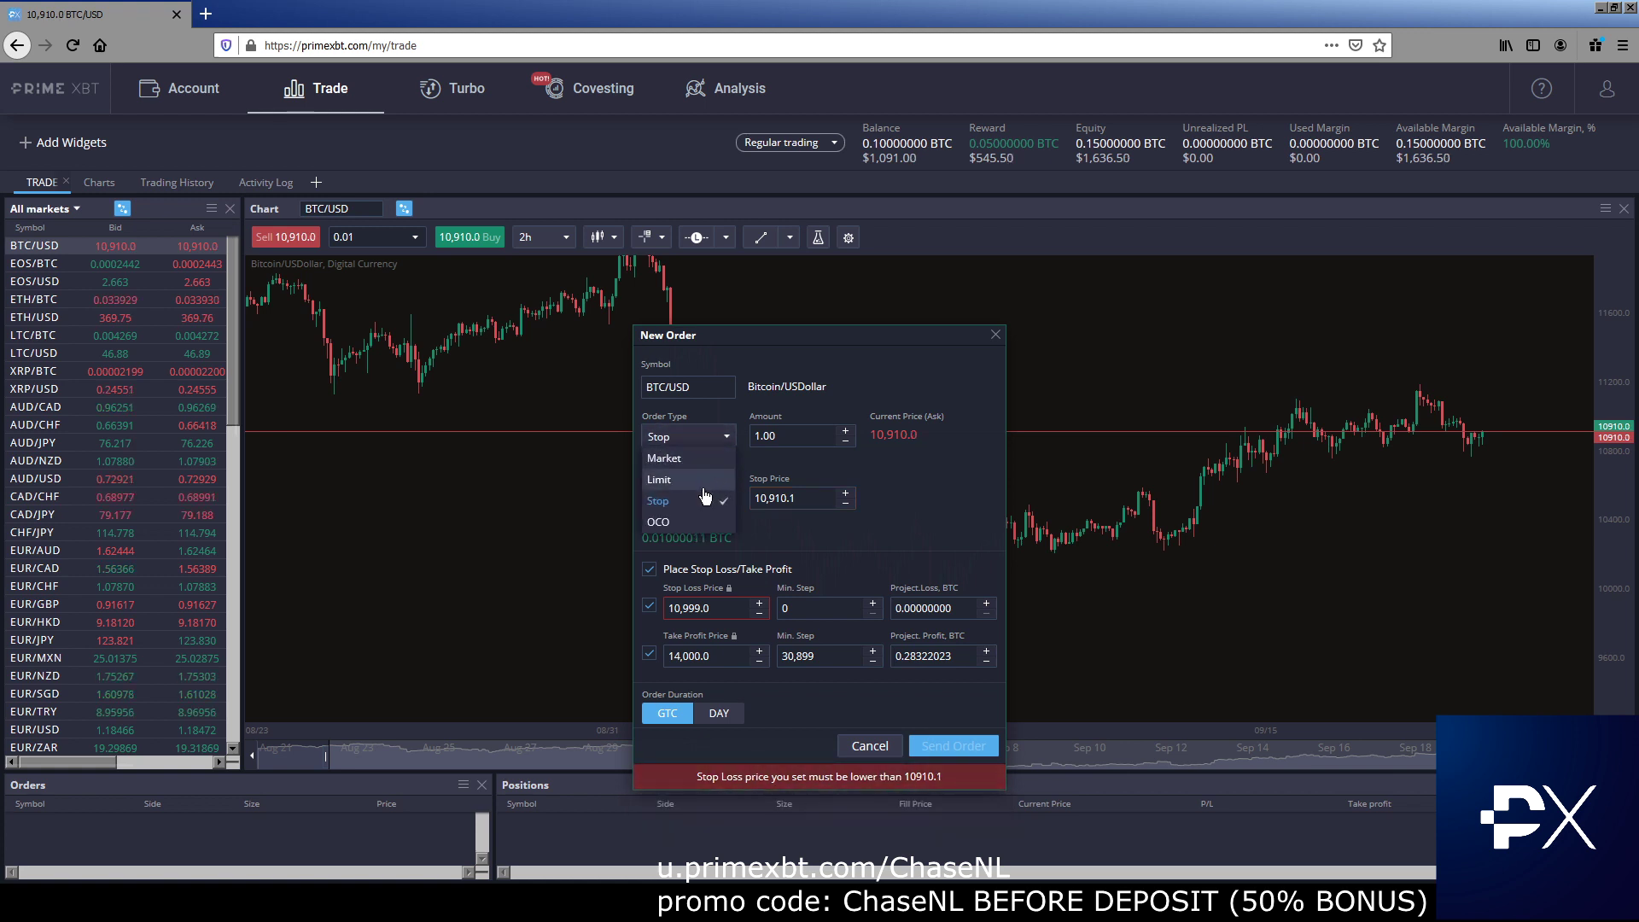
left_click(996, 335)
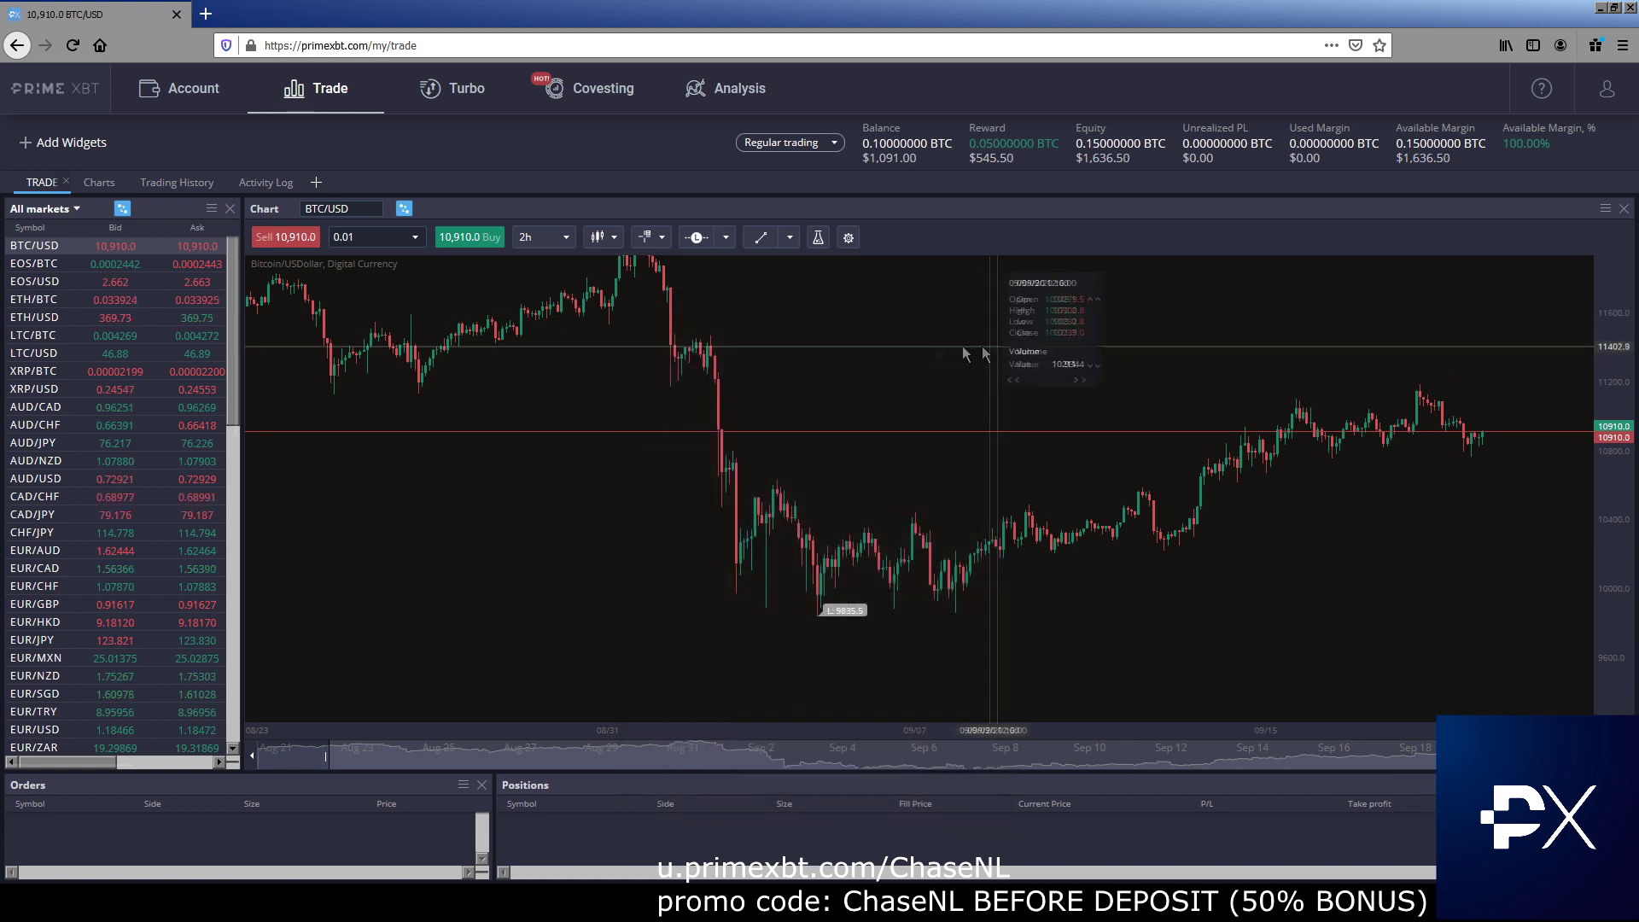
scroll(171, 290, "down", 10)
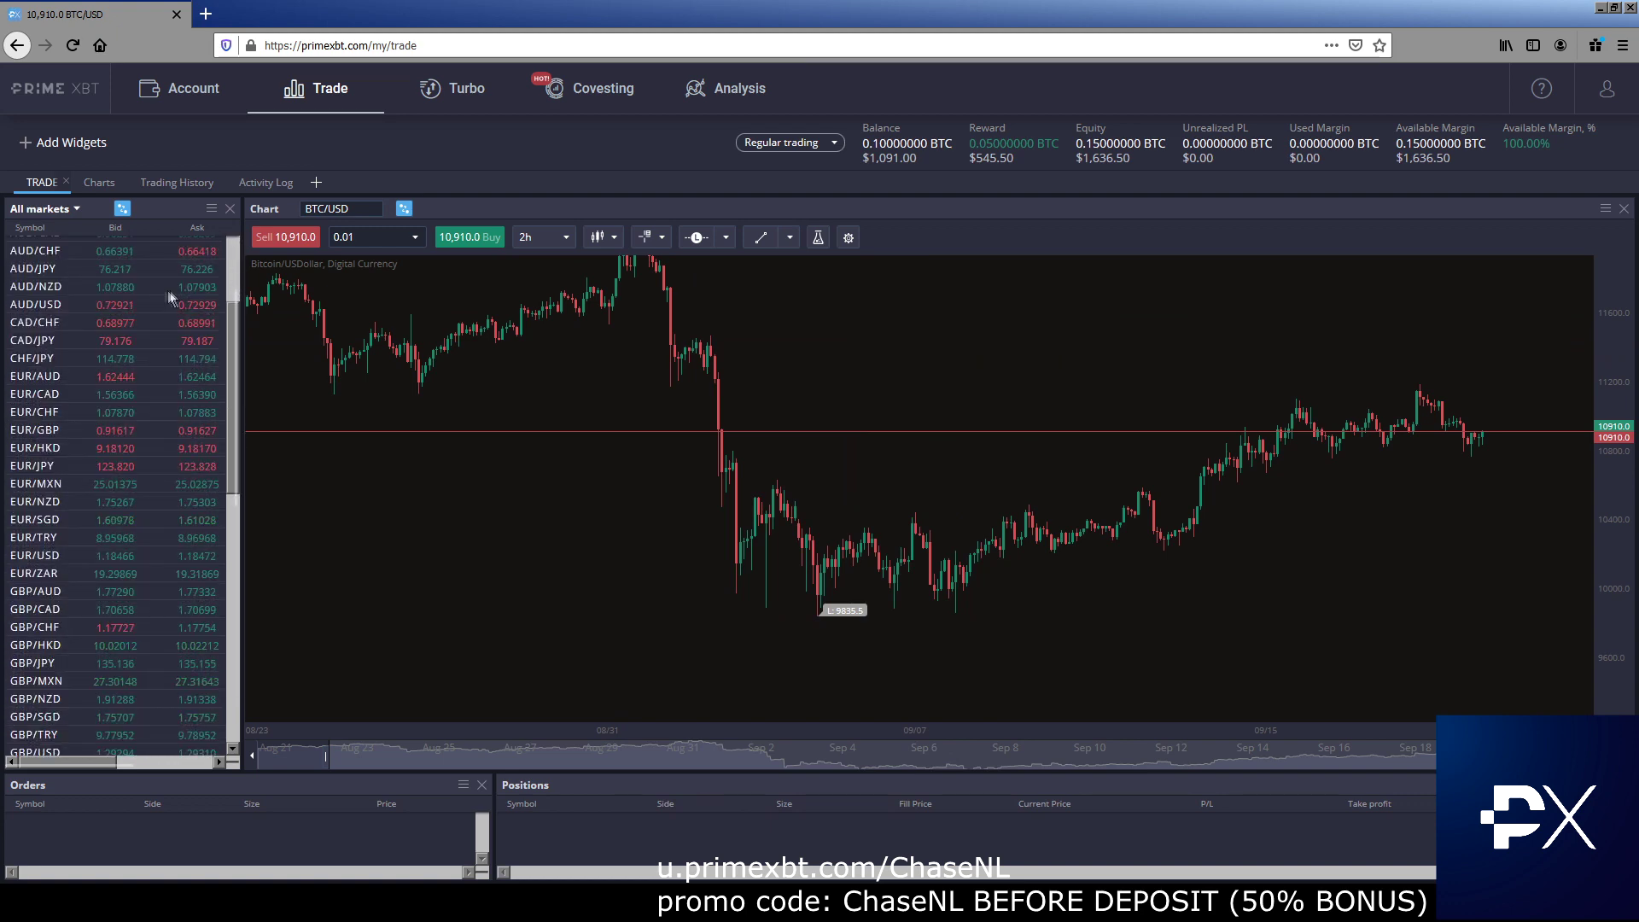
scroll(162, 346, "down", 5)
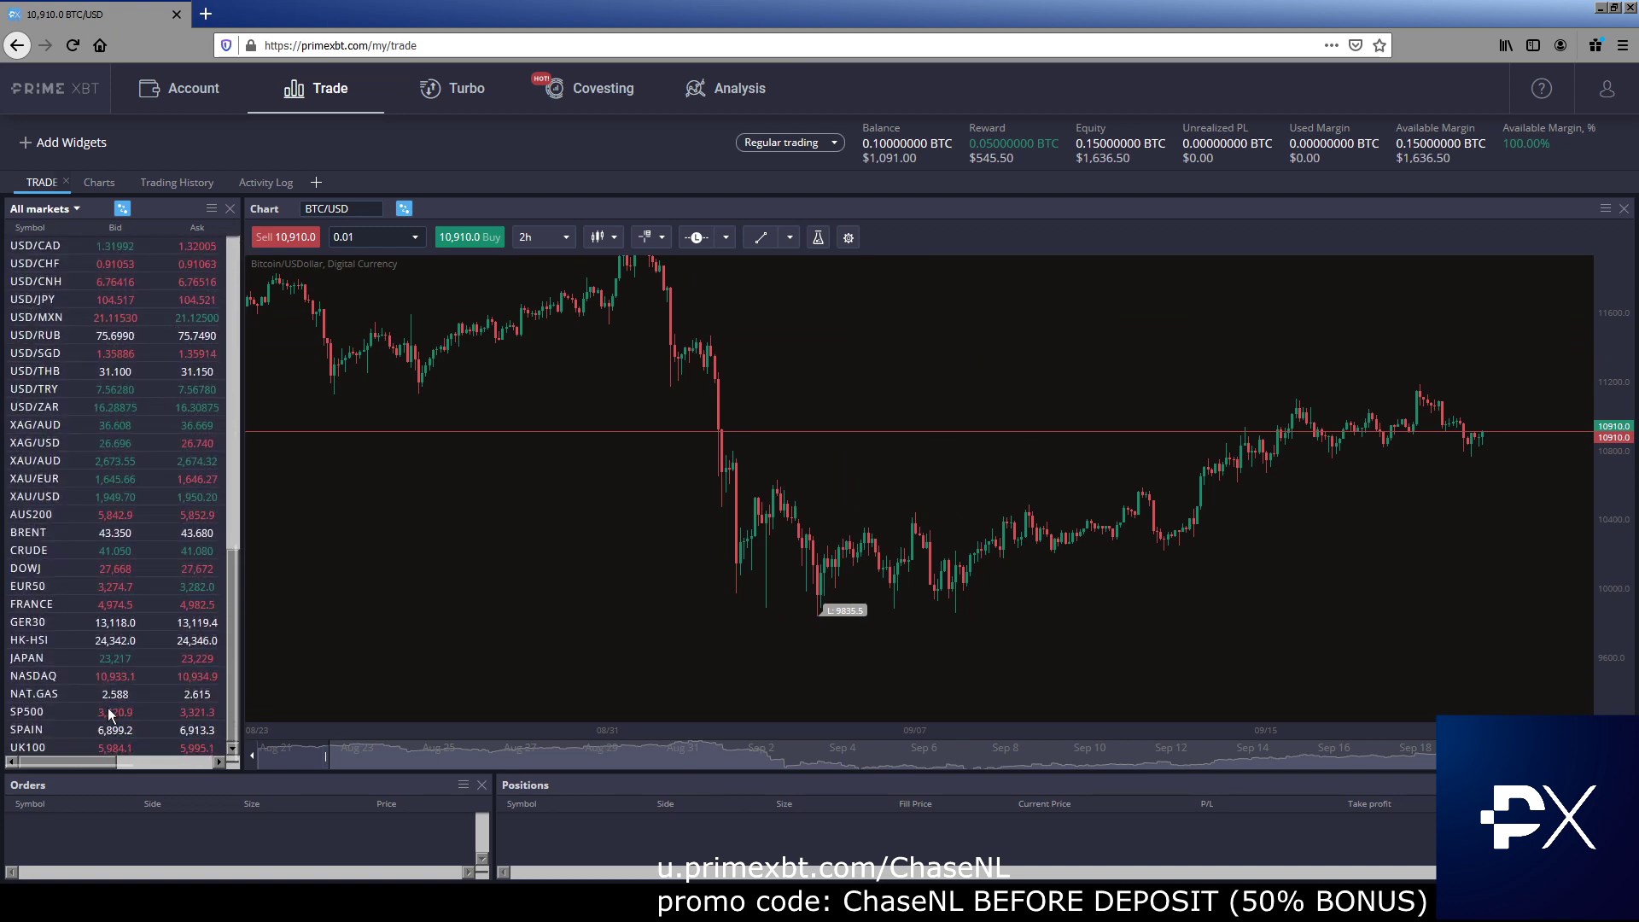
scroll(151, 647, "up", 15)
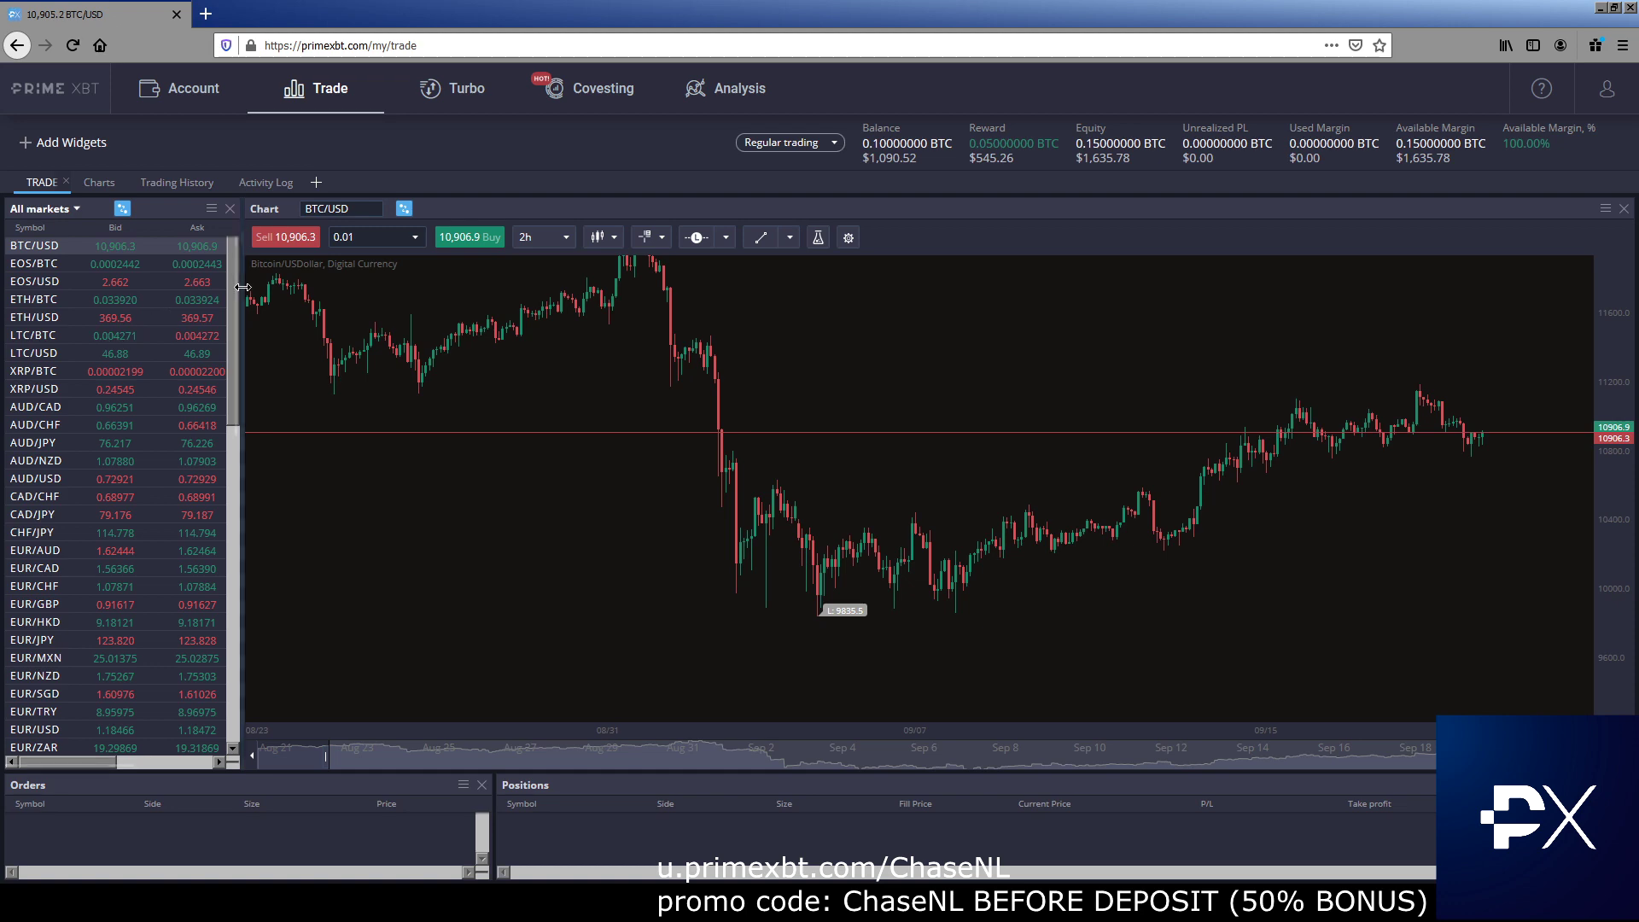
Set up Turbo with a 15m duration, candlesticks and a 4h range, then view Covesting ratings.
left_click(465, 86)
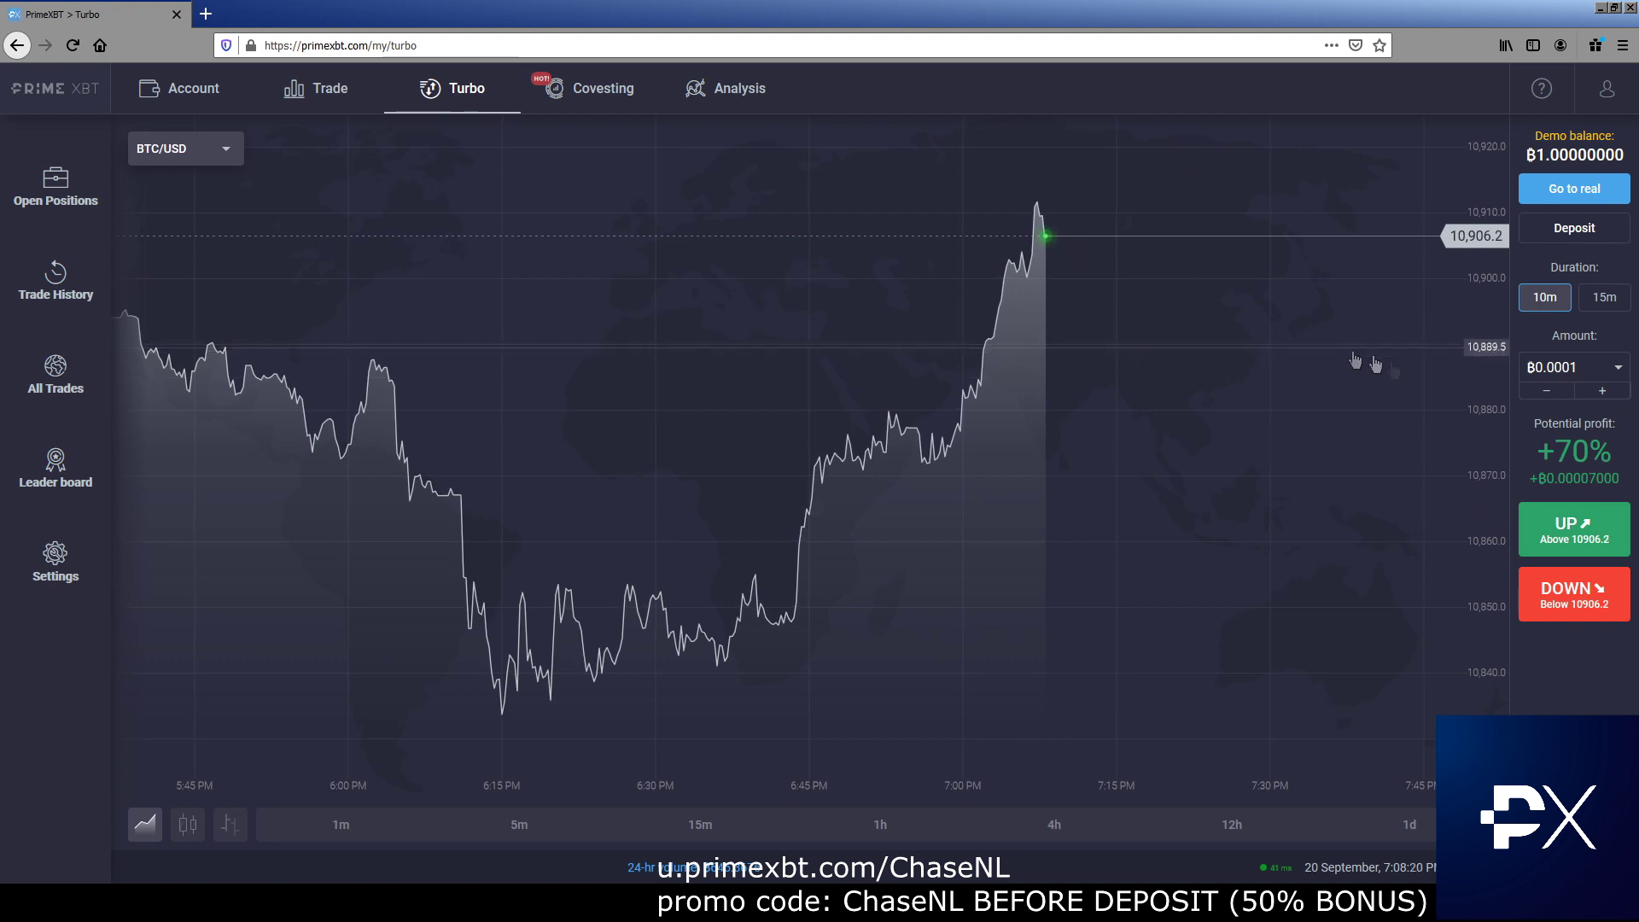
left_click(1620, 299)
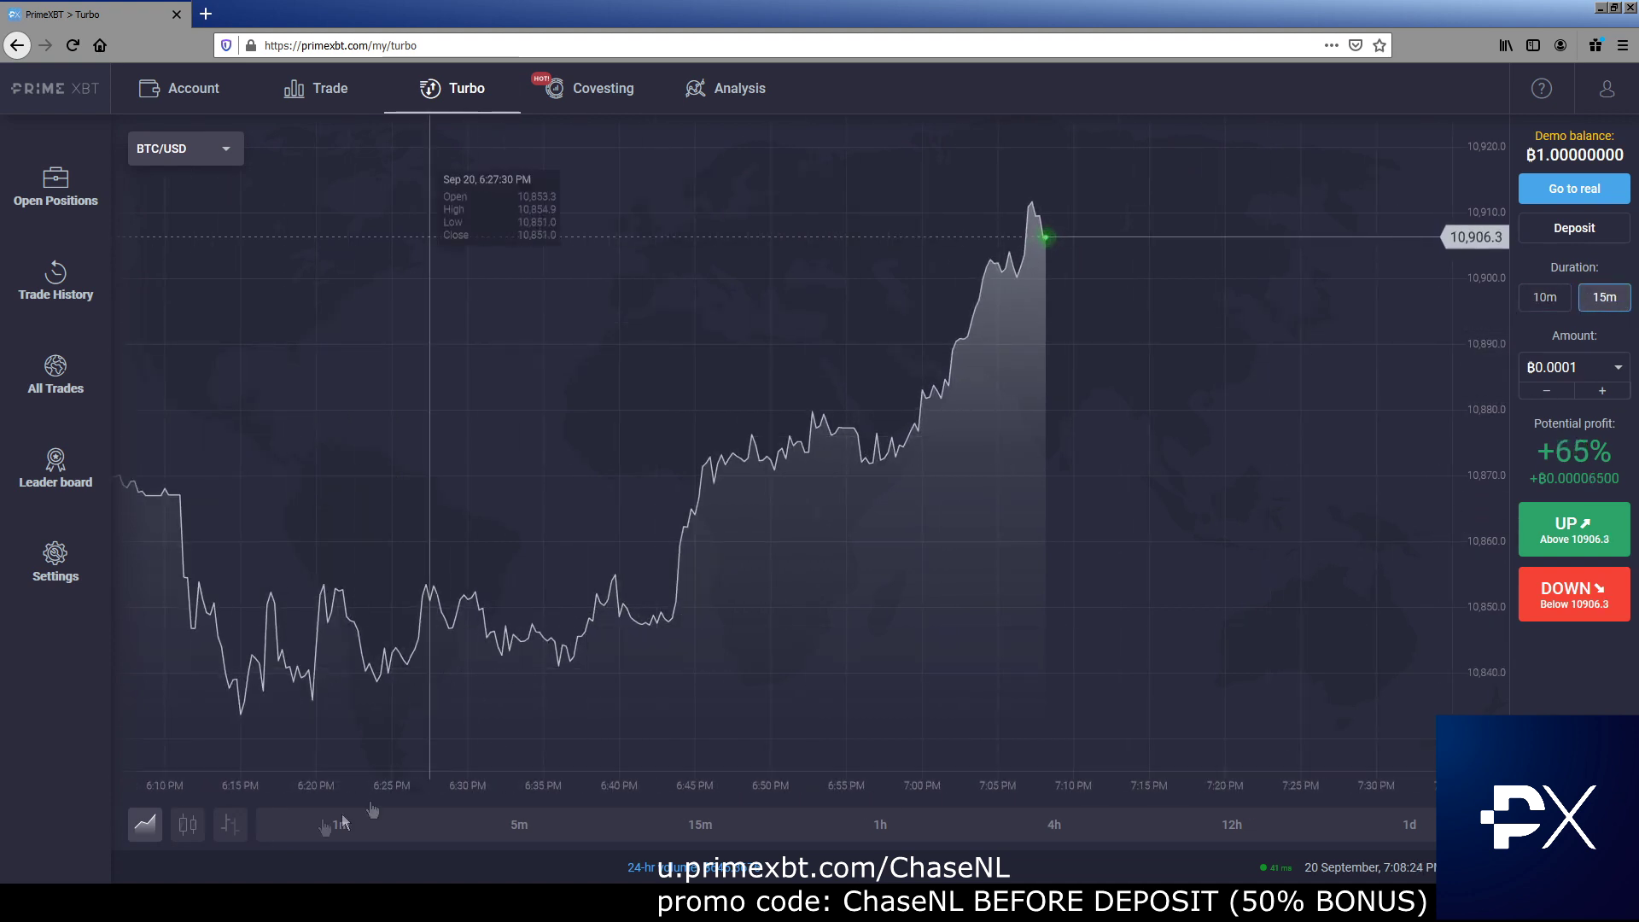
left_click(187, 825)
left_click(1056, 826)
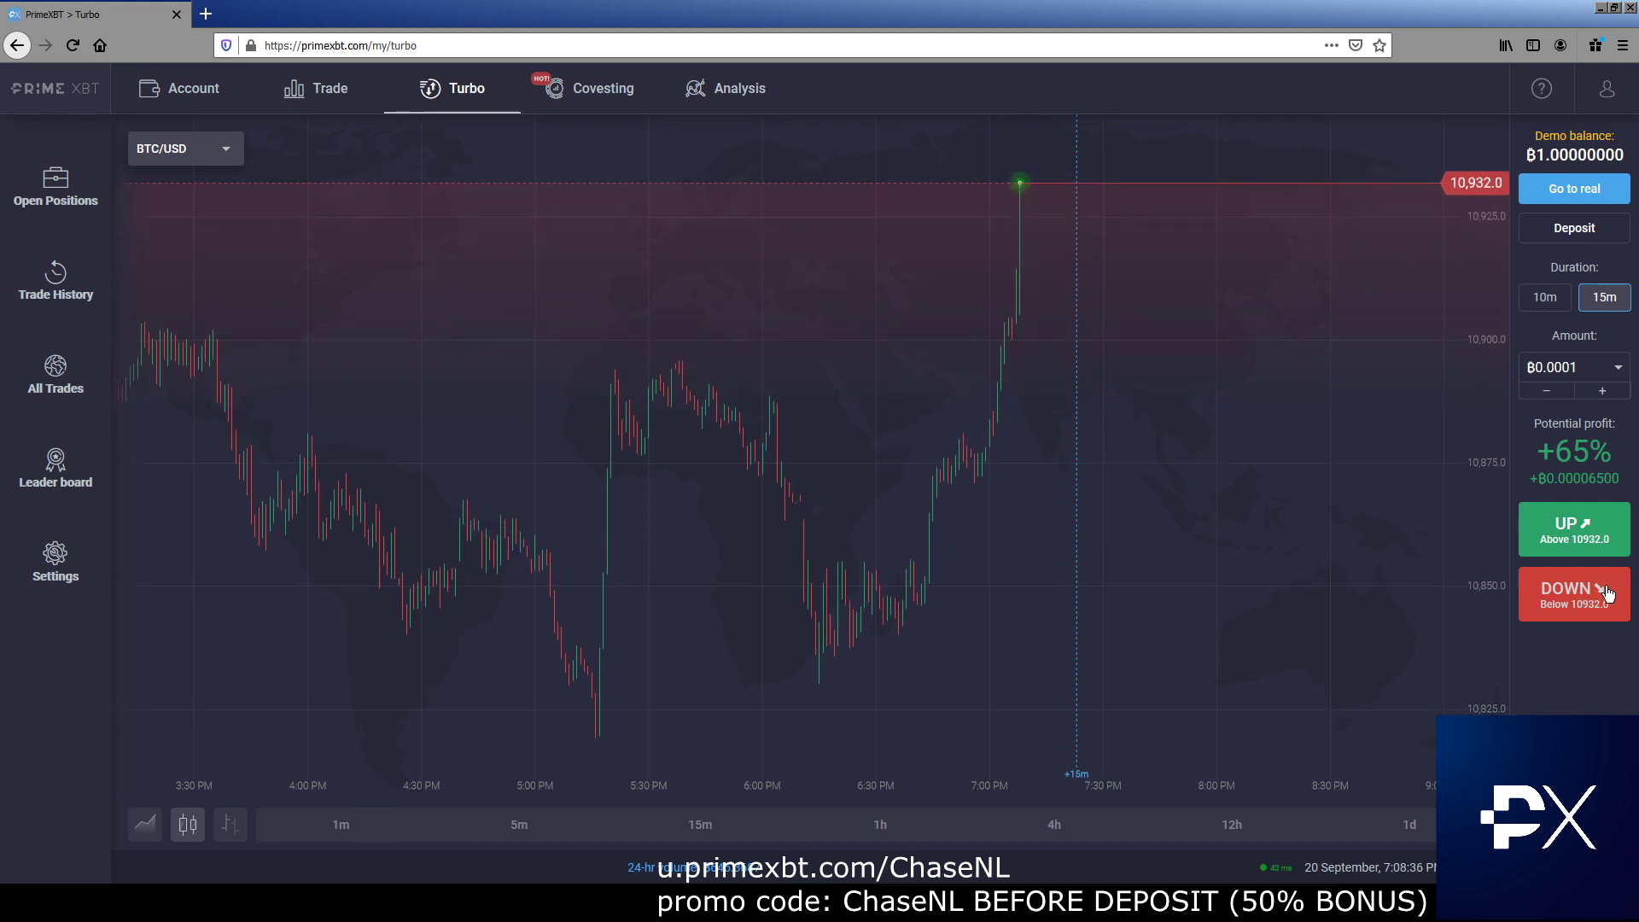
scroll(1226, 432, "down", 3)
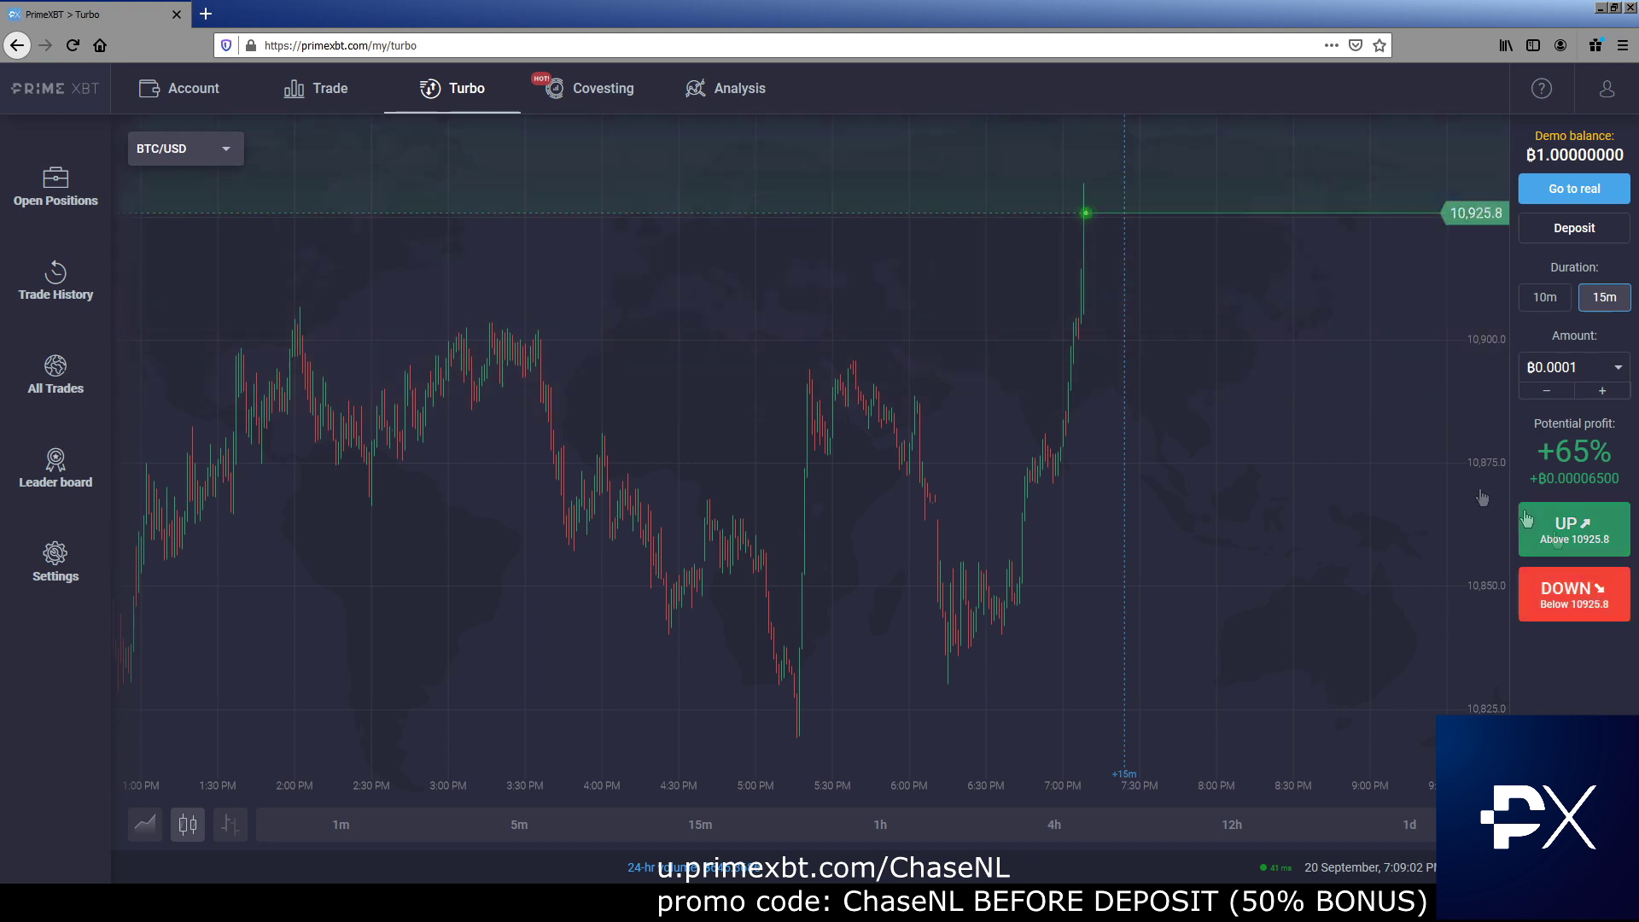
left_click(550, 85)
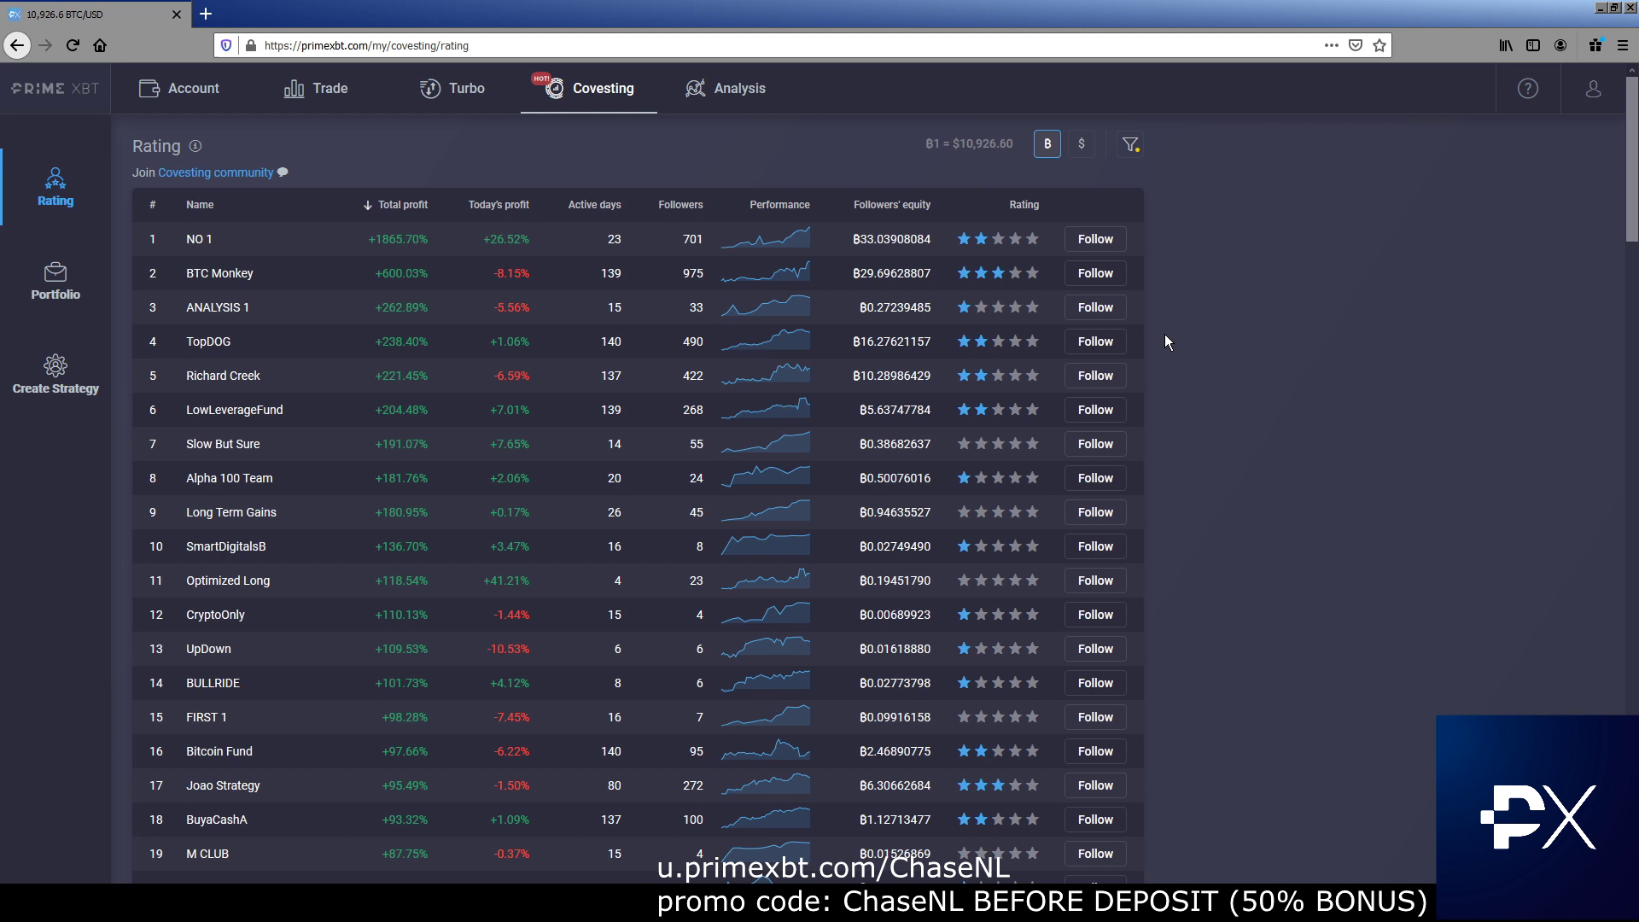
Browse the Covesting Rating table, then switch to the empty Portfolio page.
mouse_move(988, 246)
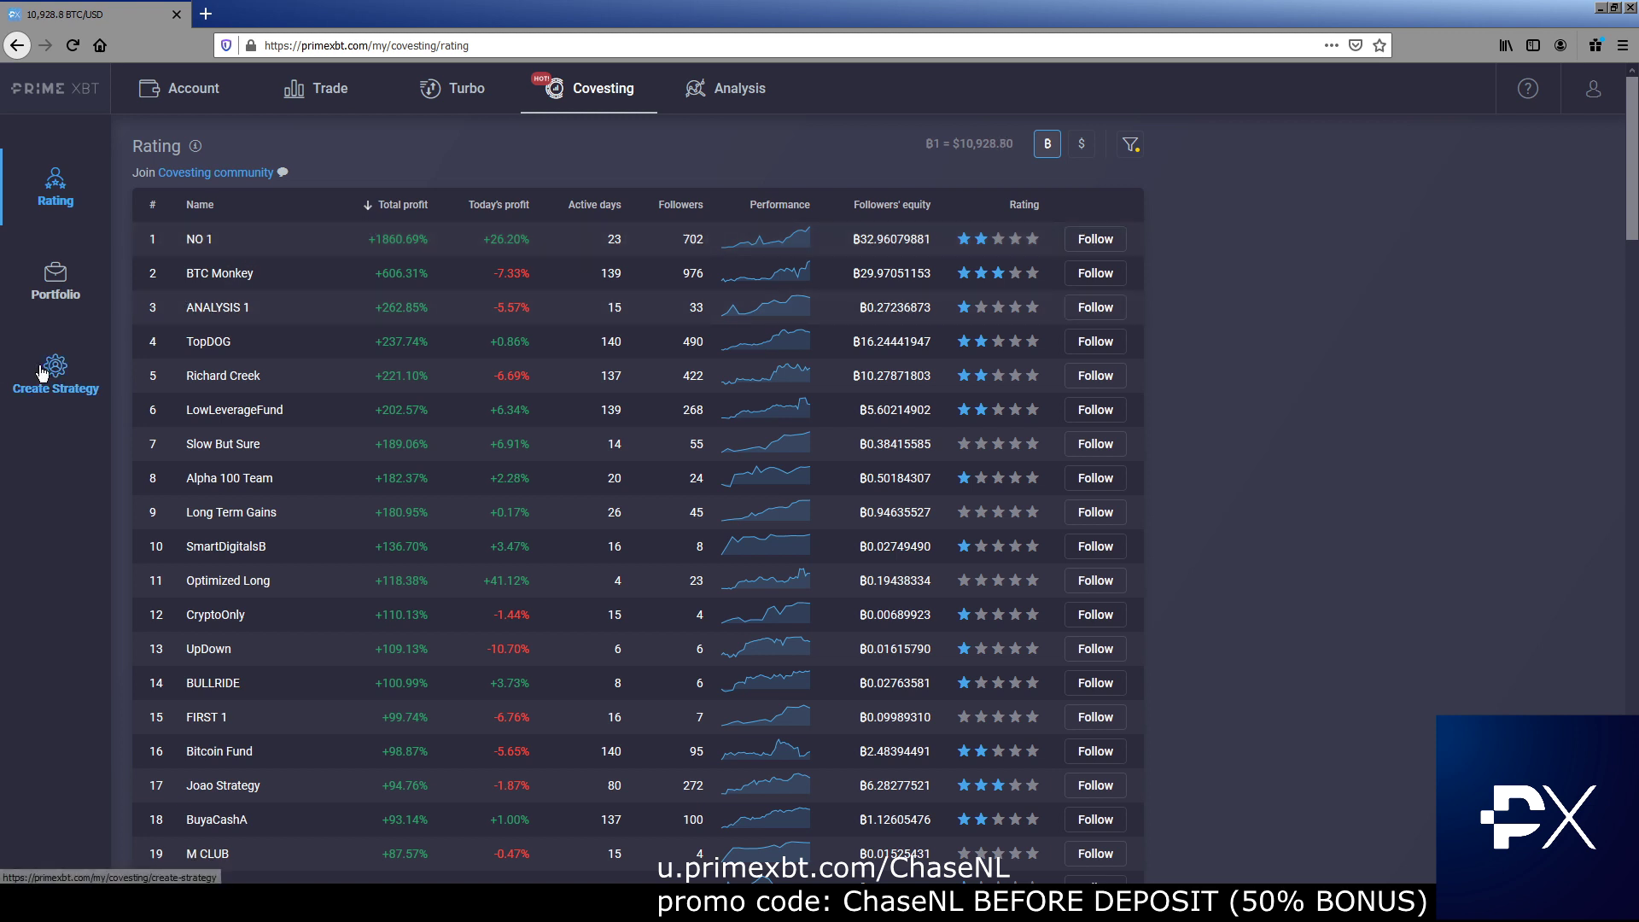
left_click(56, 267)
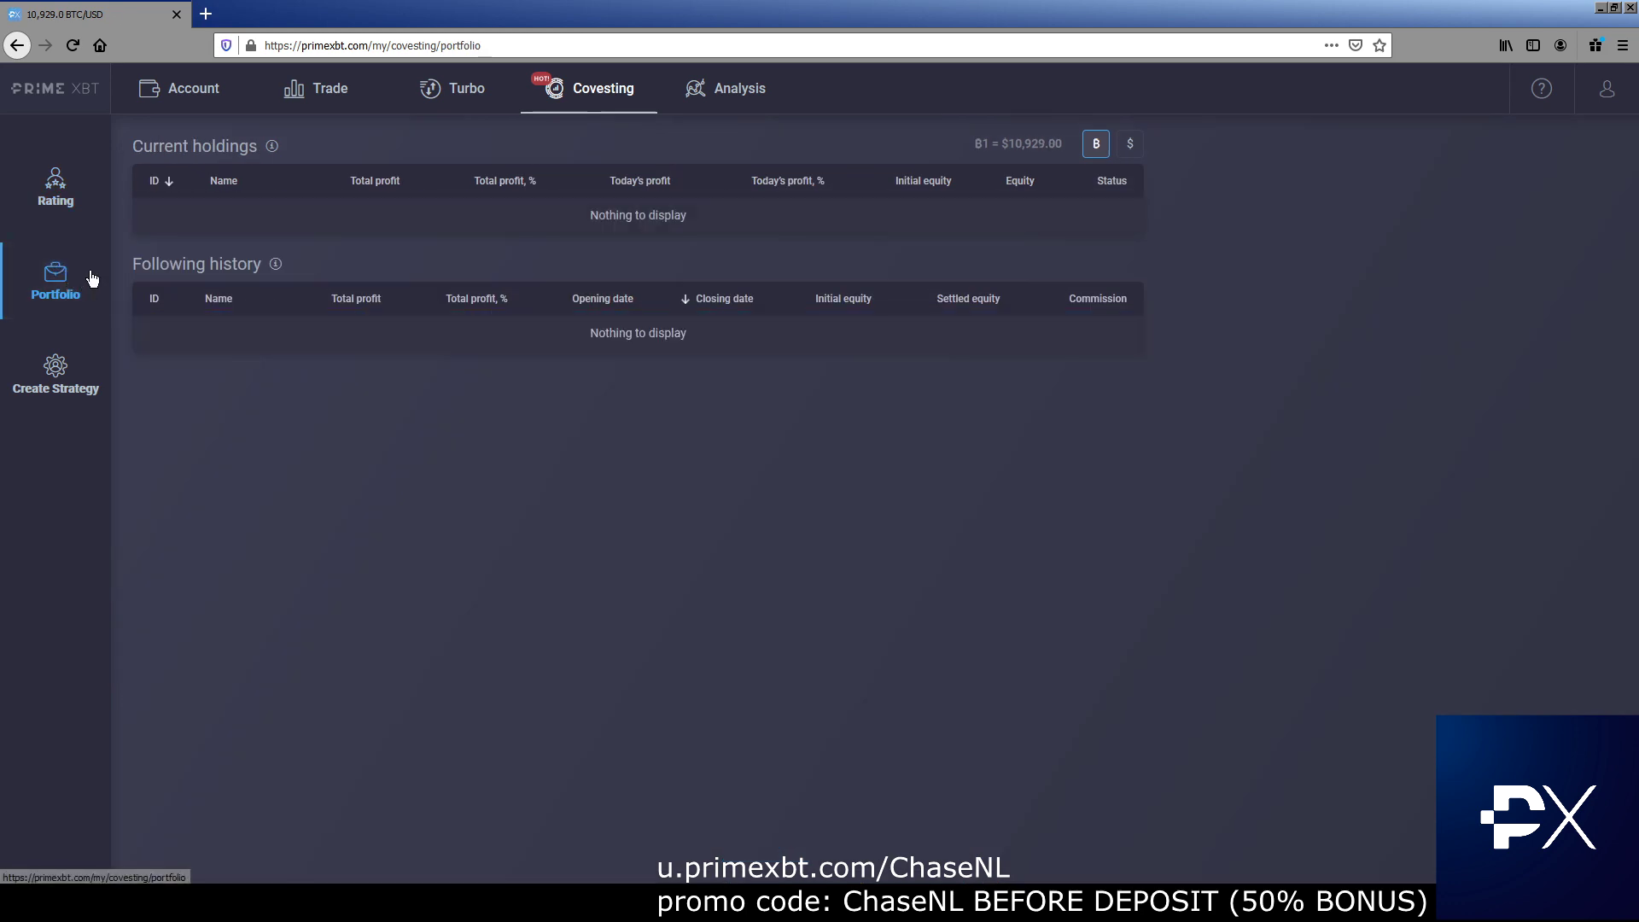
Open Create Strategy, skip past its intro walkthrough, then return to the account summary.
left_click(56, 362)
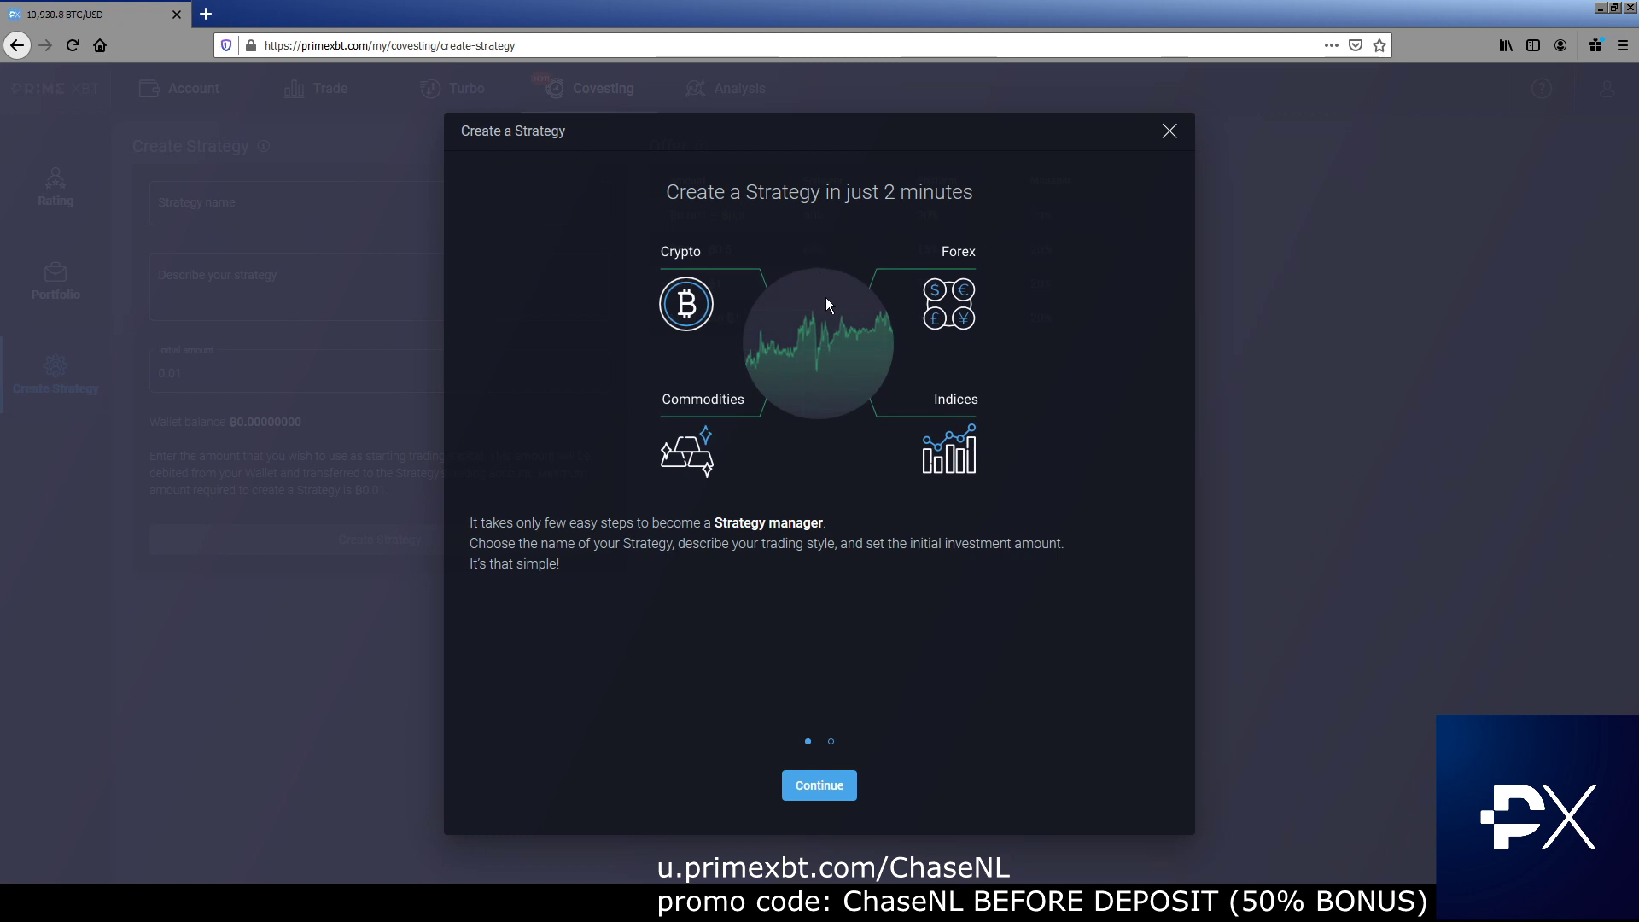
left_click(845, 787)
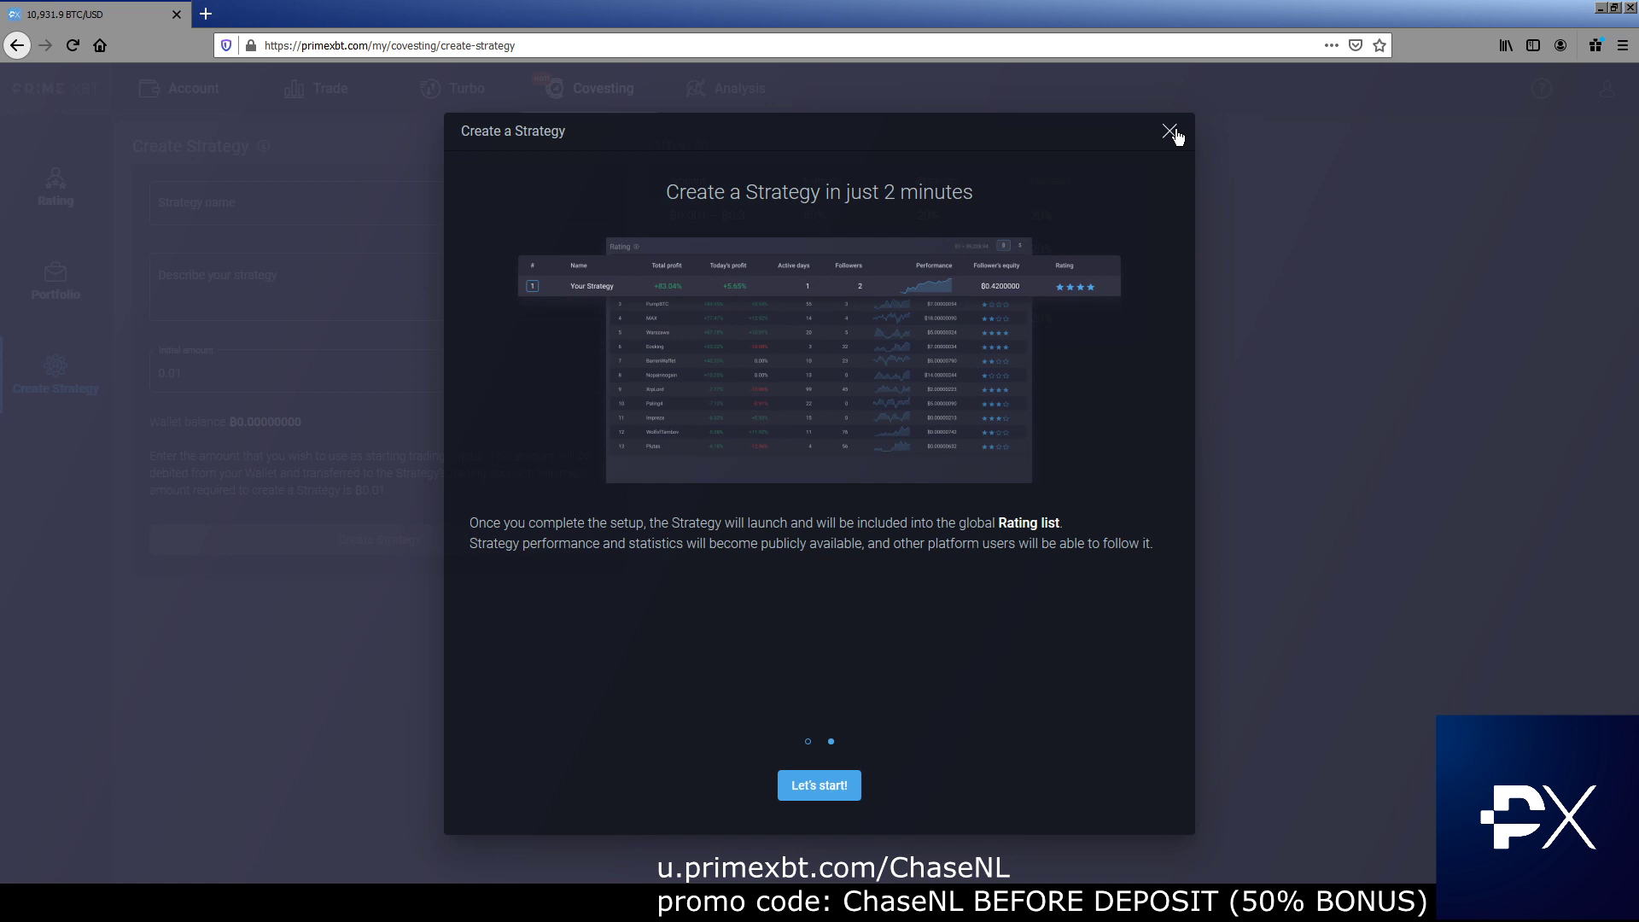
left_click(1169, 130)
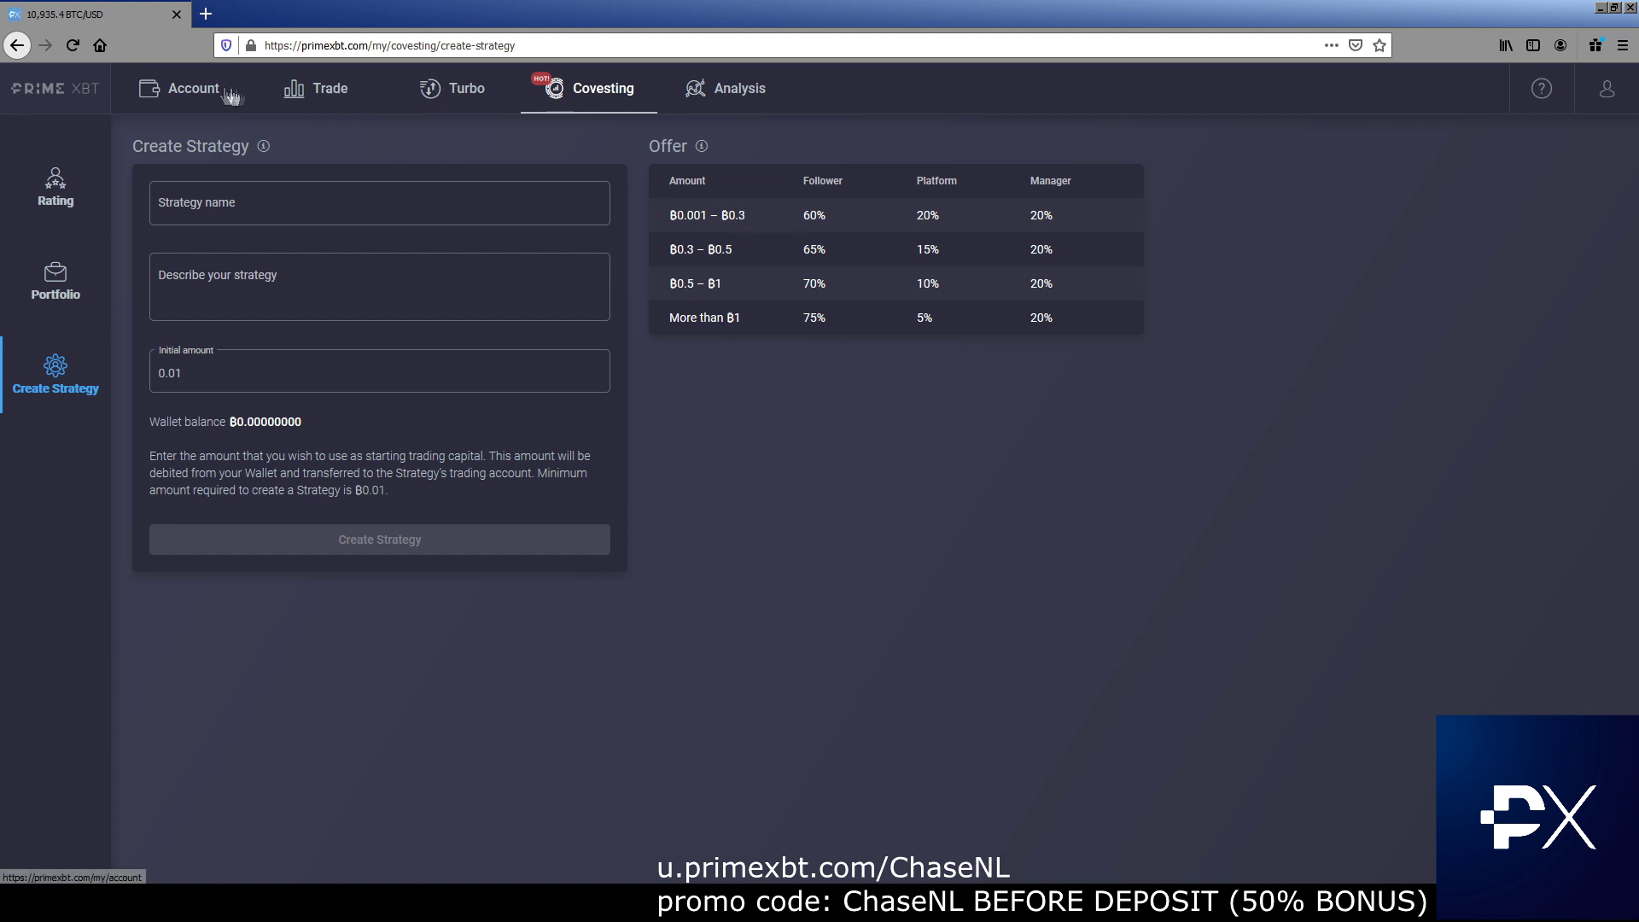
left_click(201, 91)
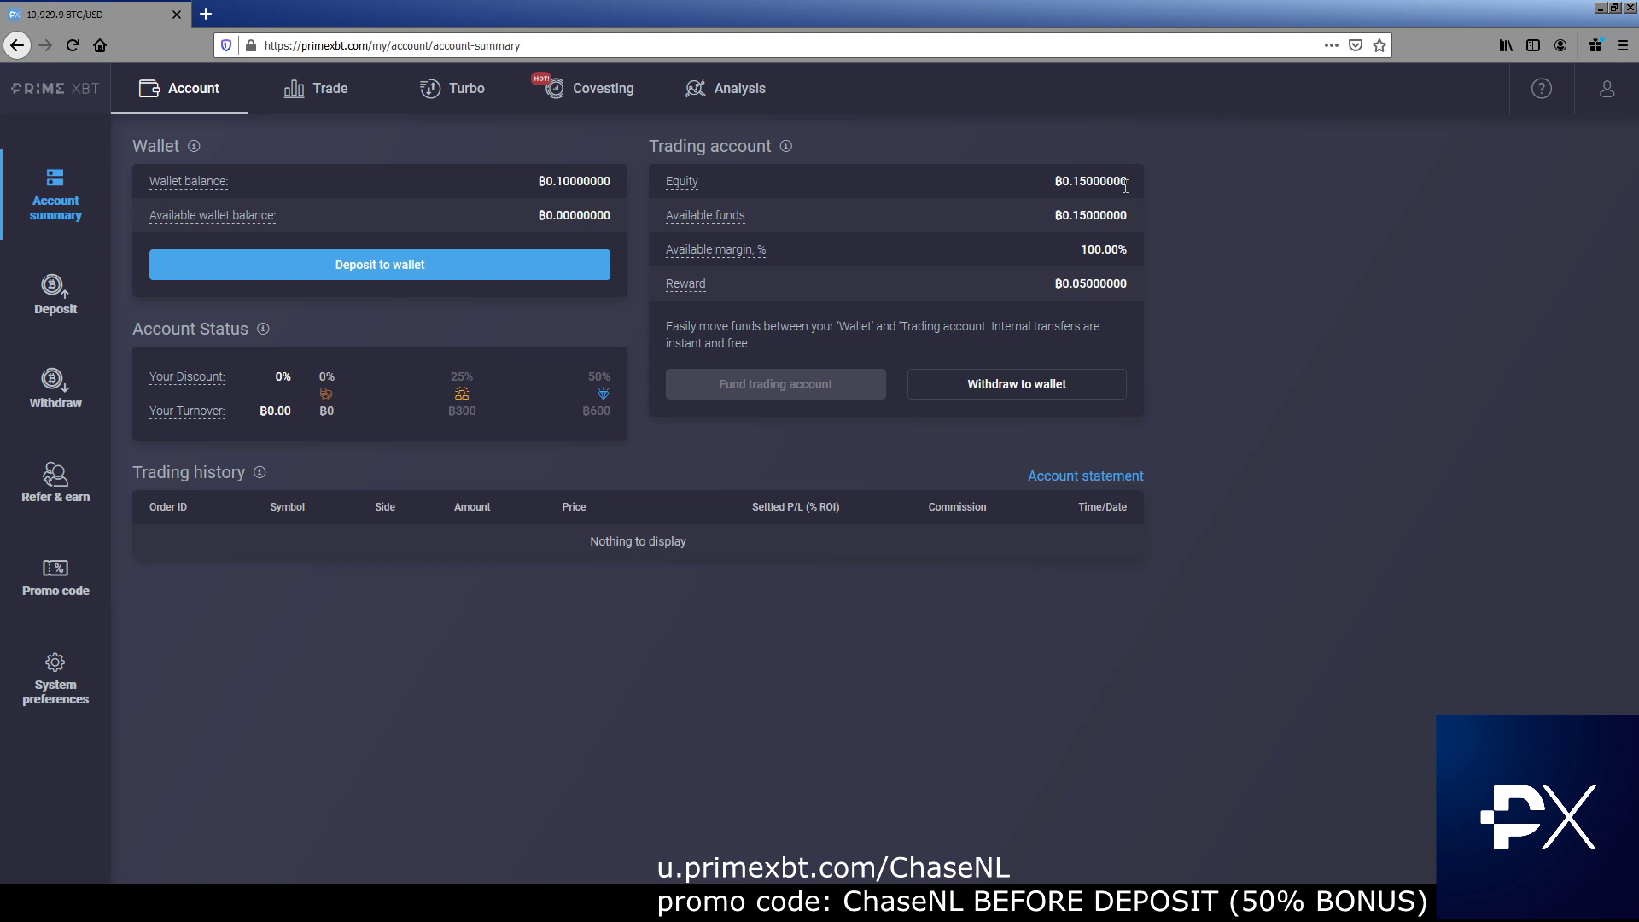
Open the Promo code page from the Account sidebar.
left_click(56, 576)
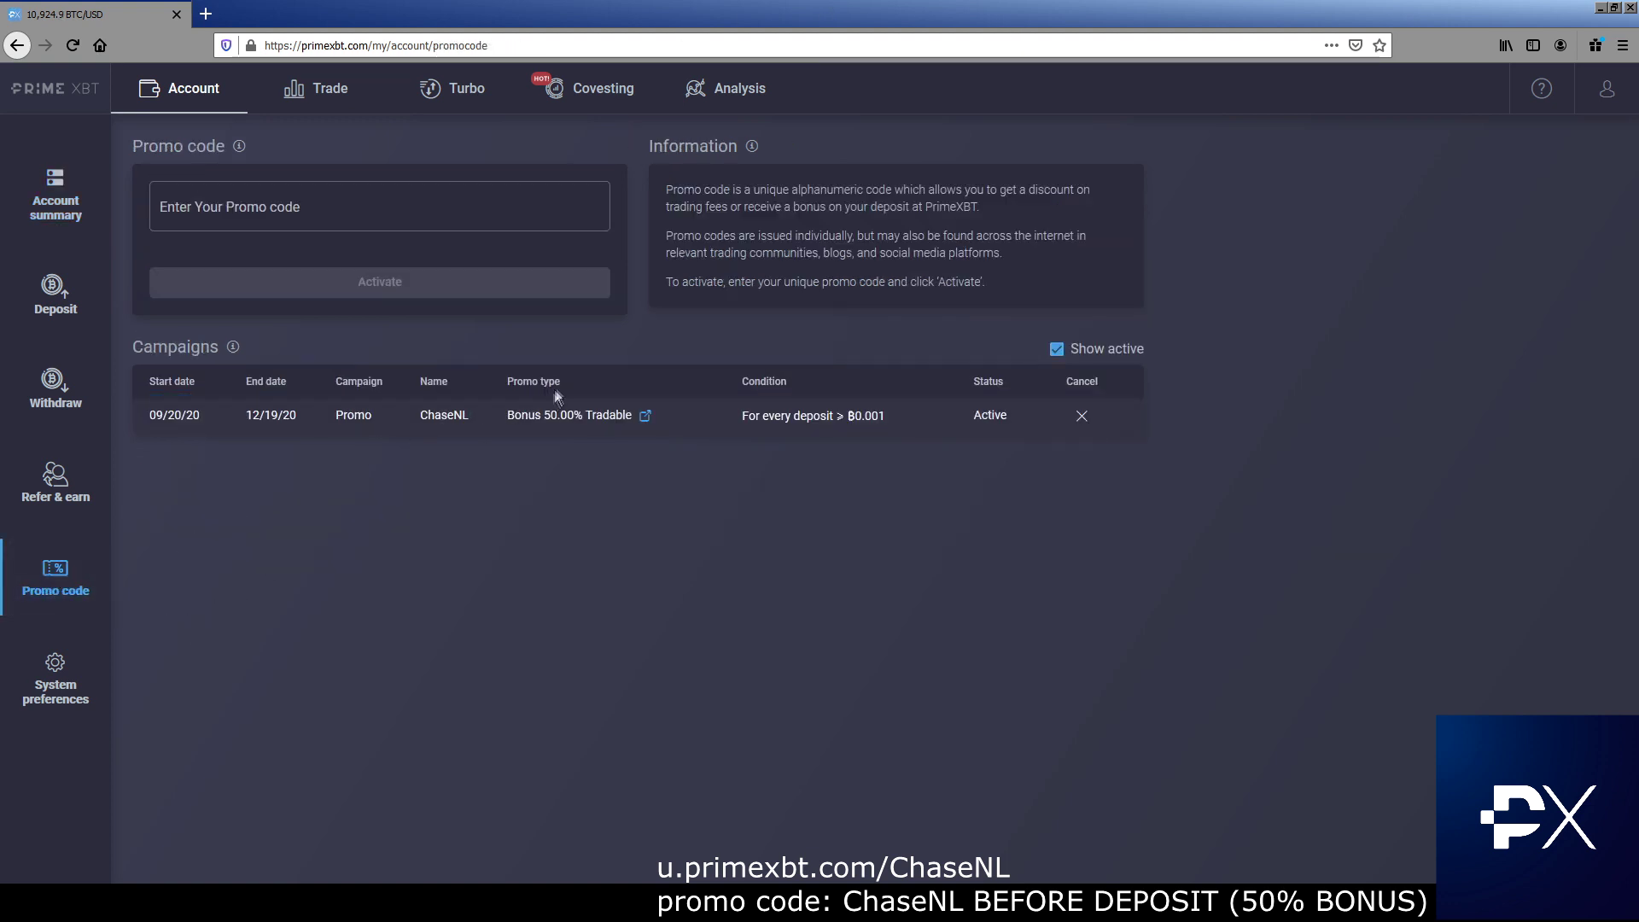